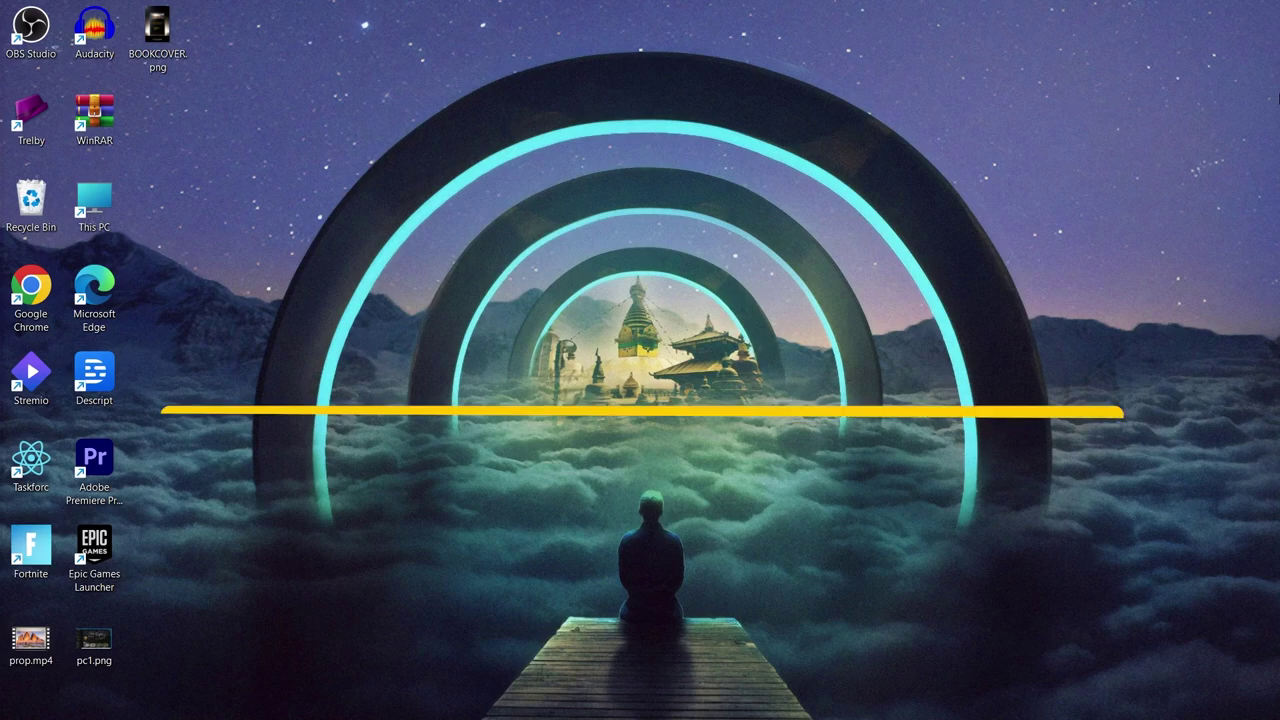
- Open gumroad.com from the browser's search results and choose Start Selling
mouse_move(899, 716)
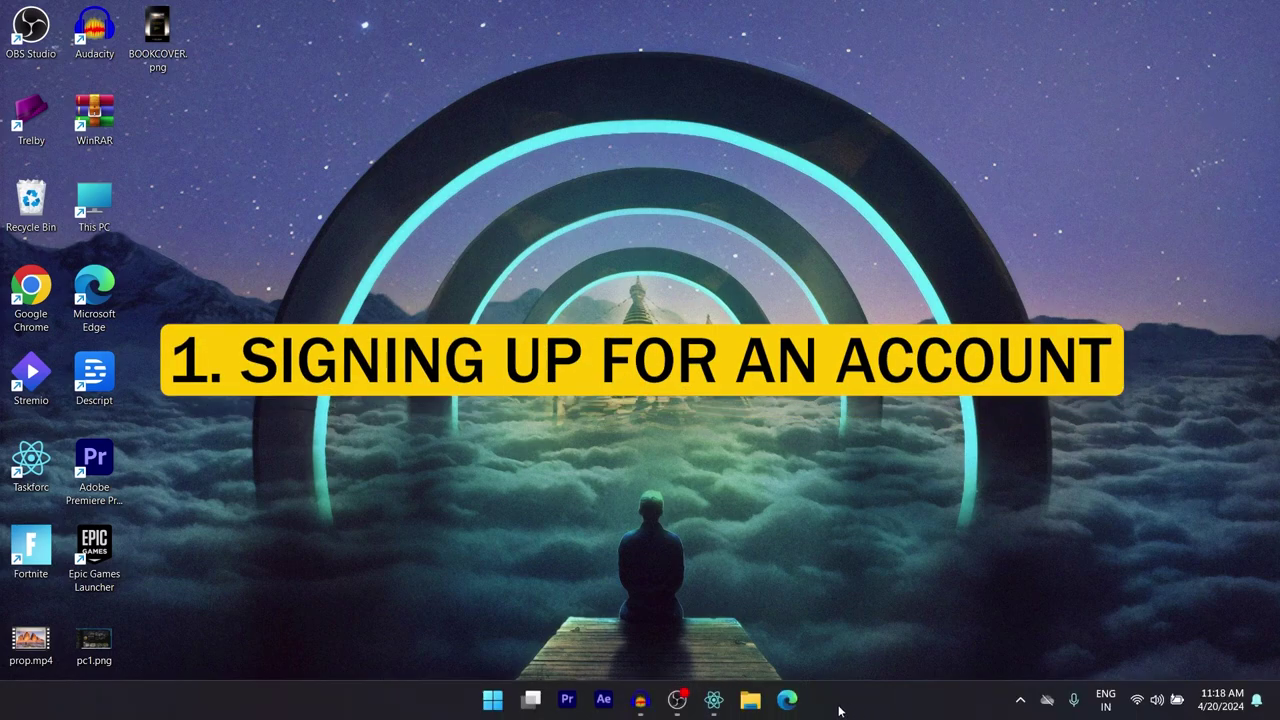
left_click(787, 699)
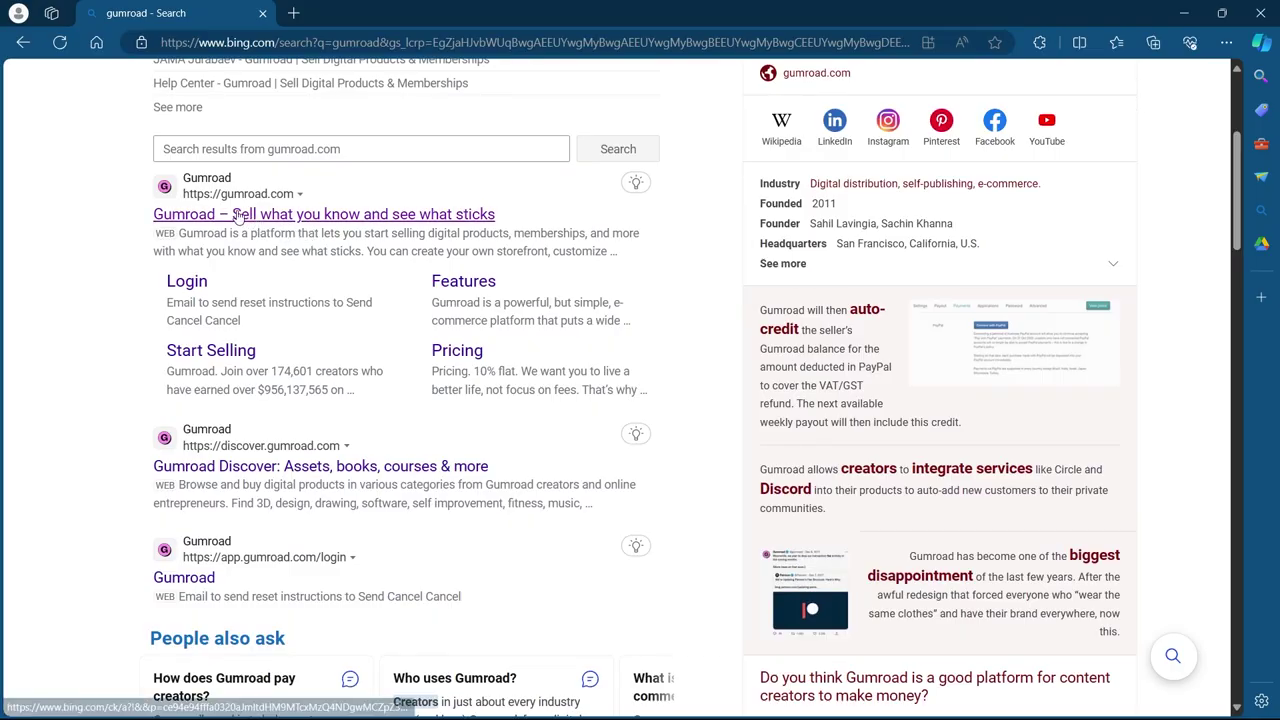
left_click(288, 218)
scroll(651, 229, "down", 1)
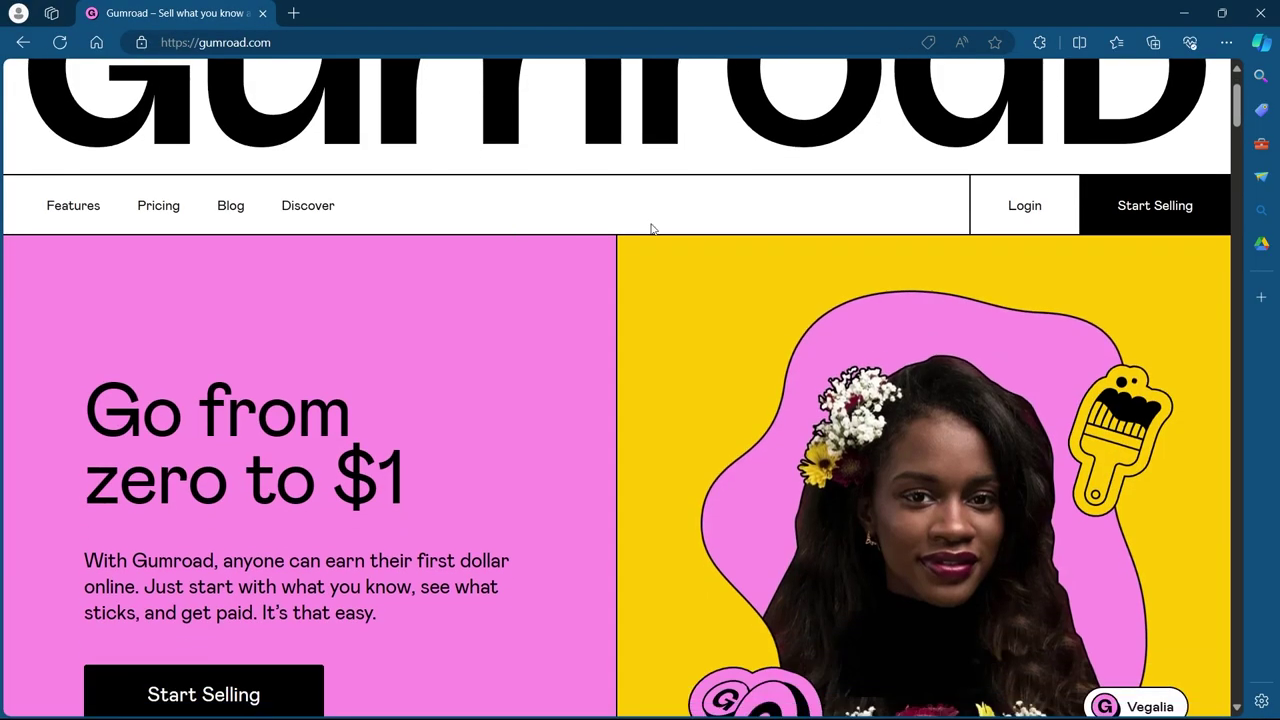
scroll(928, 270, "up", 1)
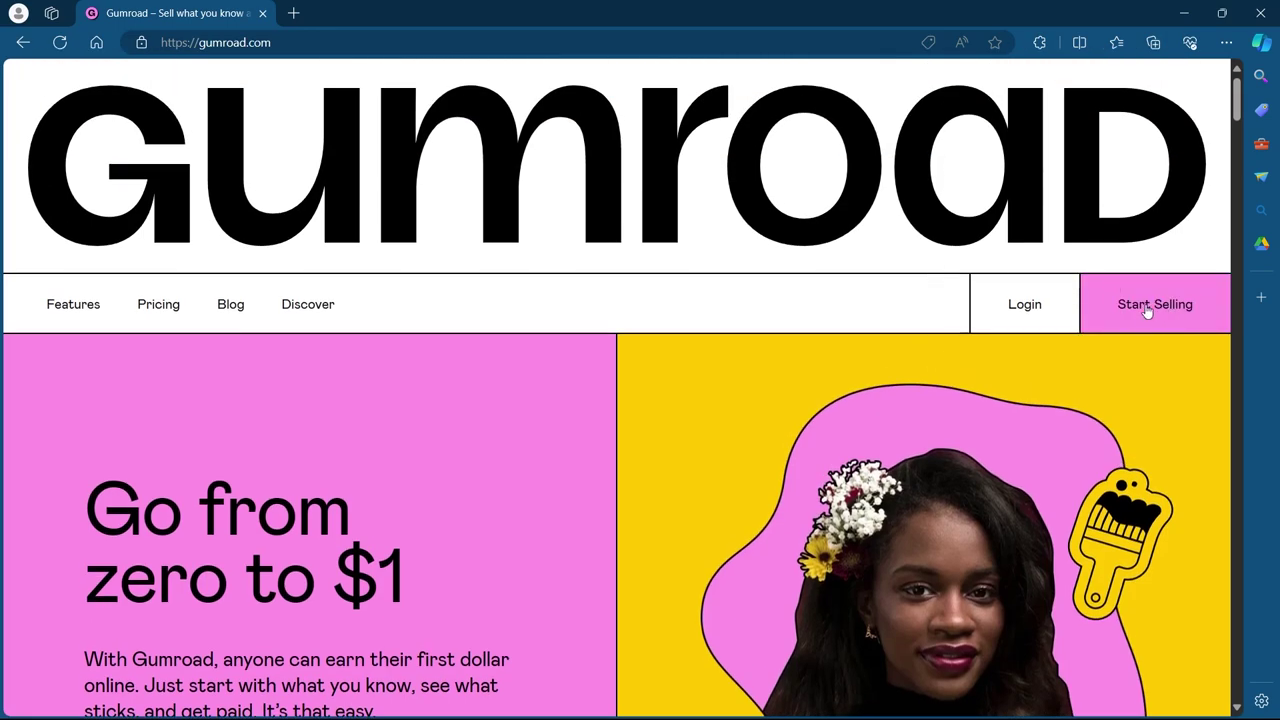
left_click(1160, 299)
- Fill in the sign-up email and account password, then create the Gumroad account
scroll(470, 291, "down", 3)
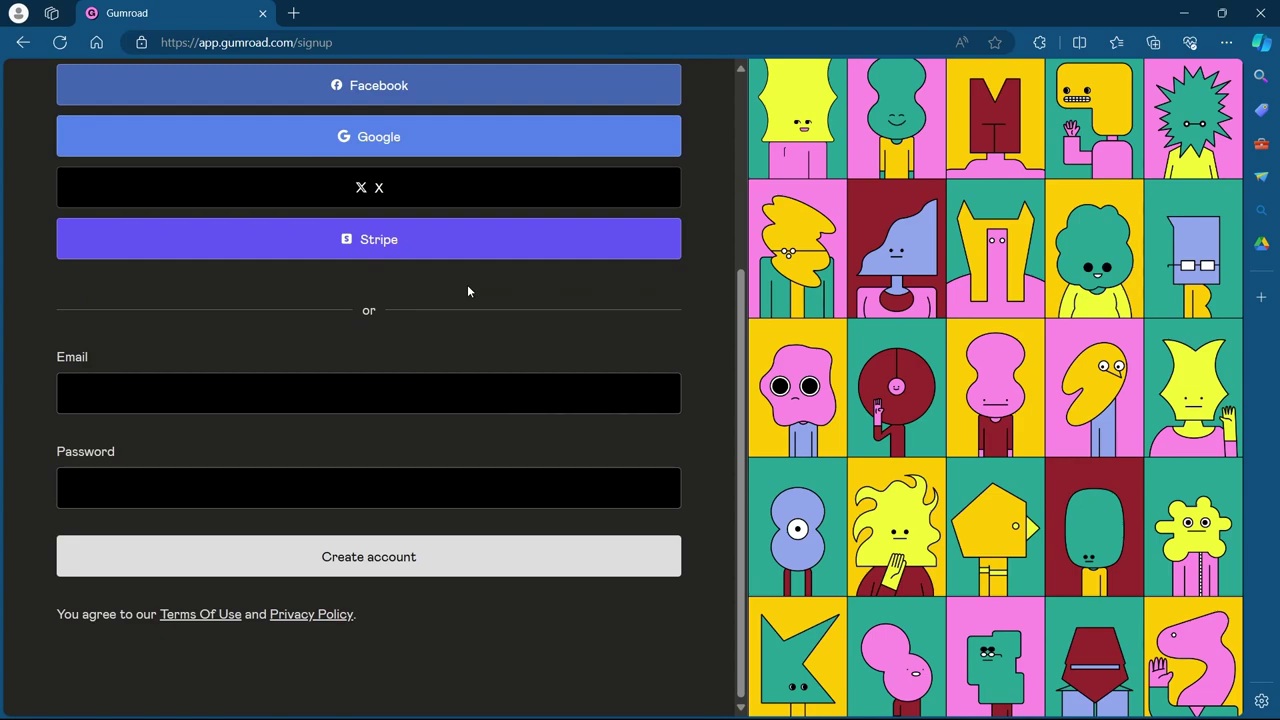
scroll(497, 271, "up", 2)
scroll(474, 291, "down", 2)
left_click(365, 393)
left_click(243, 423)
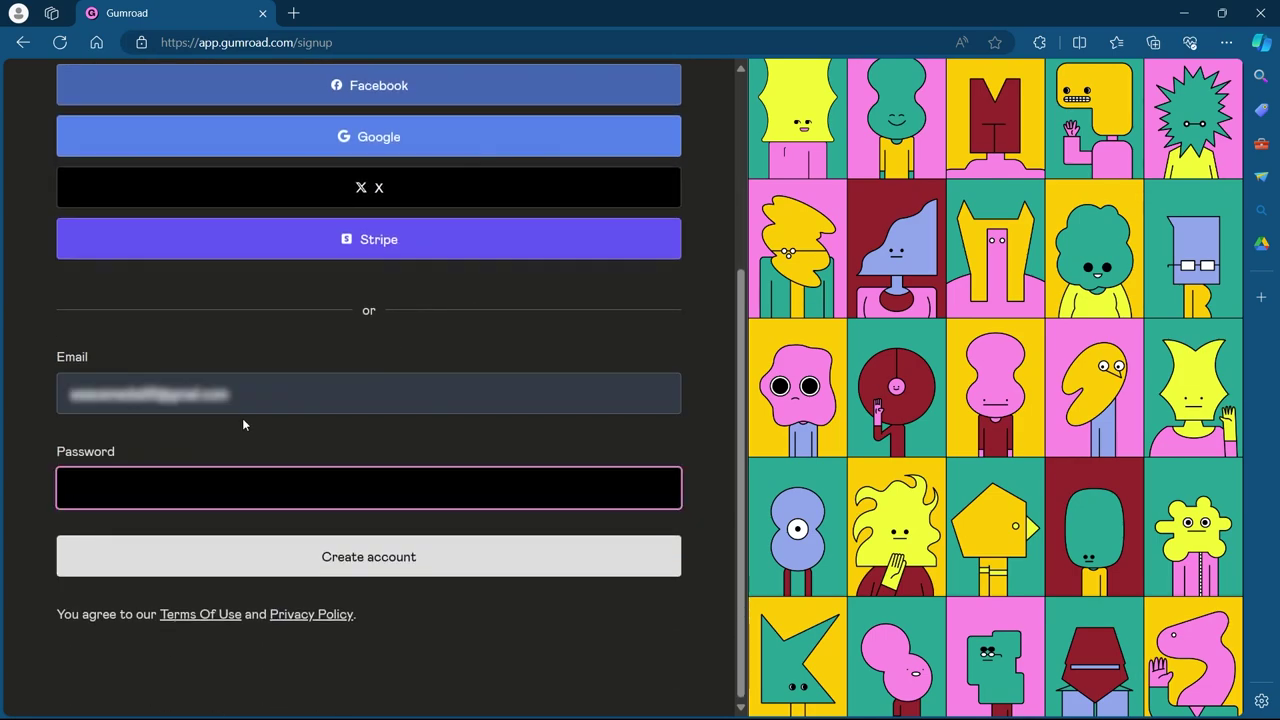
key("ctrl+v")
scroll(2, 398, "up", 2)
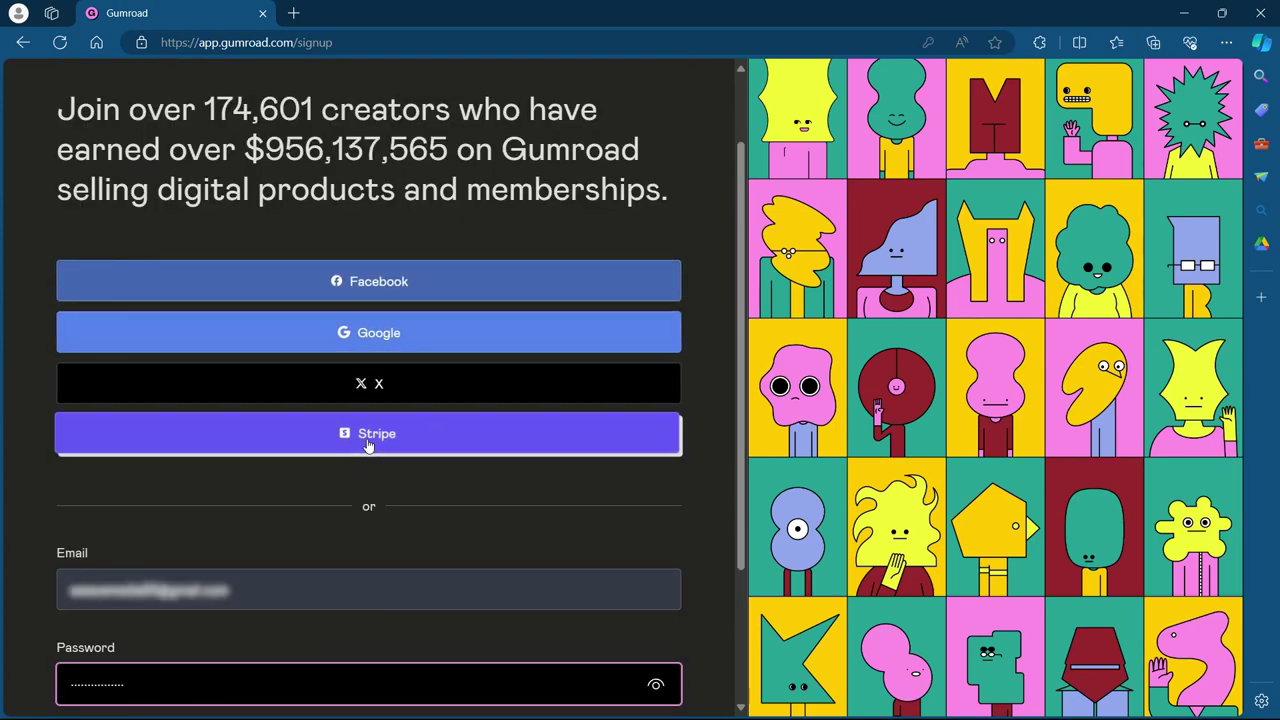
scroll(602, 458, "down", 2)
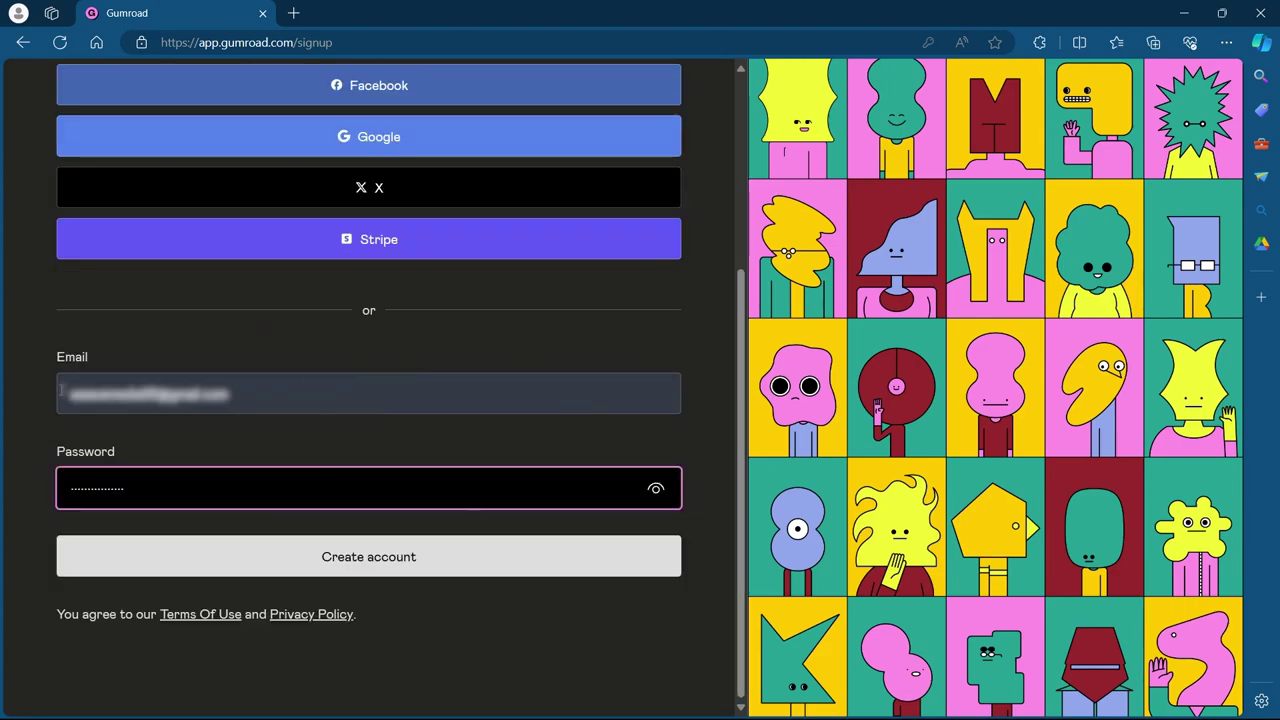
left_click(371, 557)
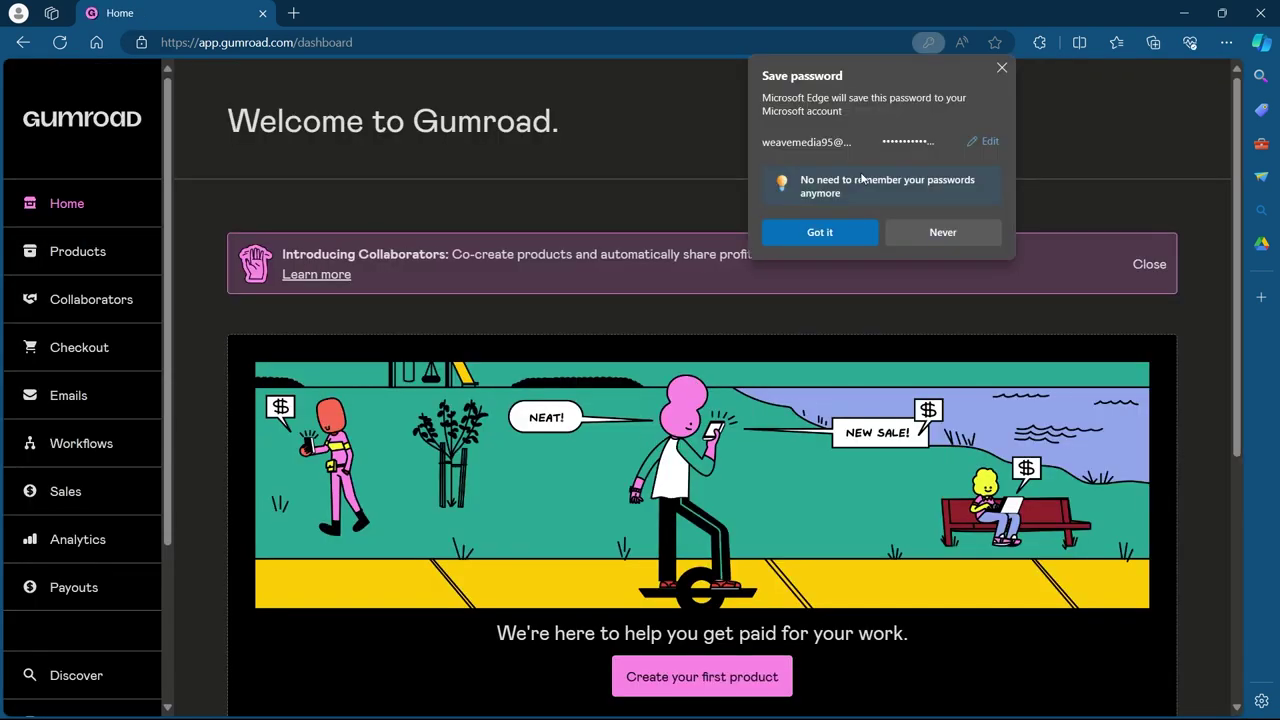
- Dismiss Edge's Save password prompt over the Welcome to Gumroad dashboard
left_click(1002, 67)
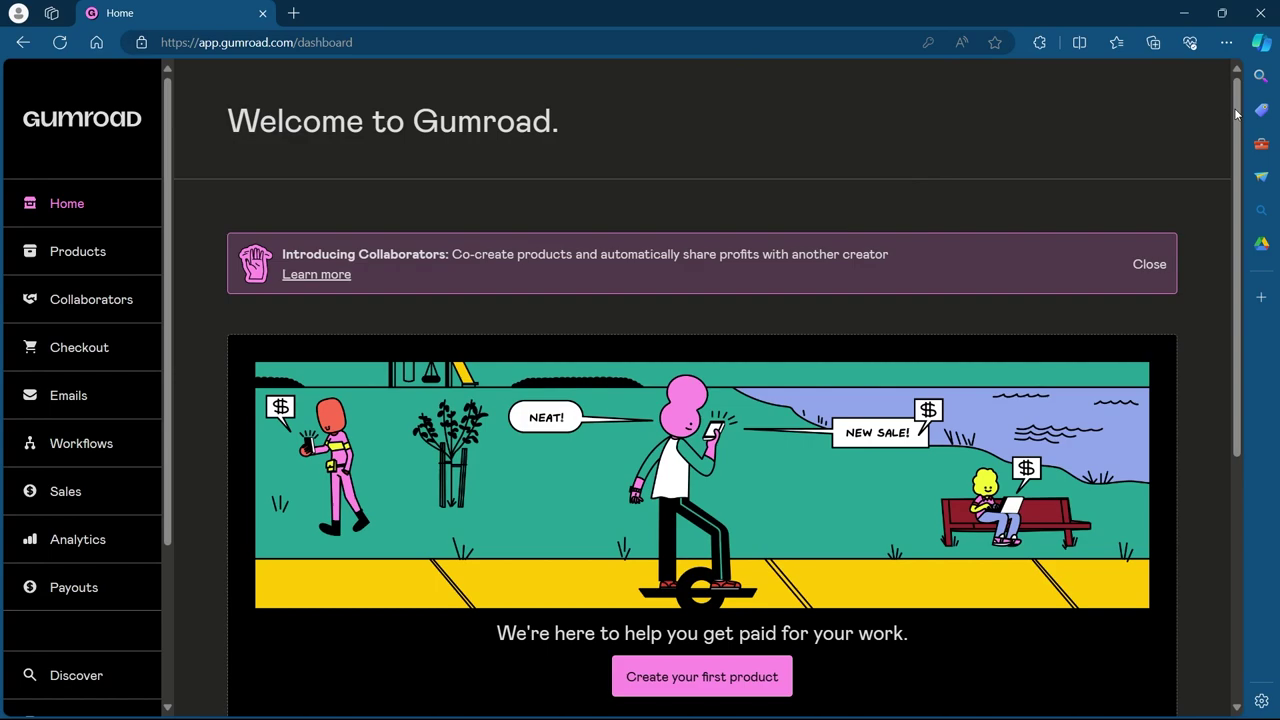
left_click_drag(1236, 113, 430, 230)
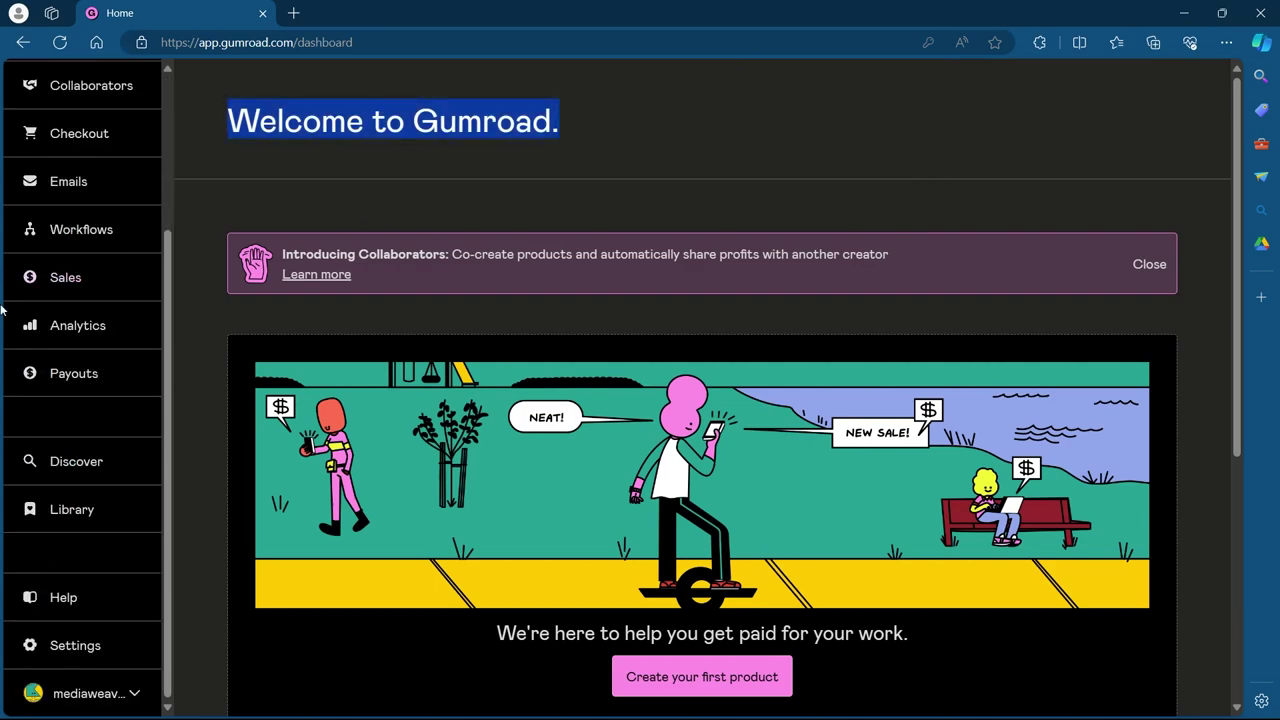
scroll(40, 210, "up", 3)
scroll(45, 300, "down", 3)
- Scroll the dashboard down to the Getting started checklist
left_click(737, 105)
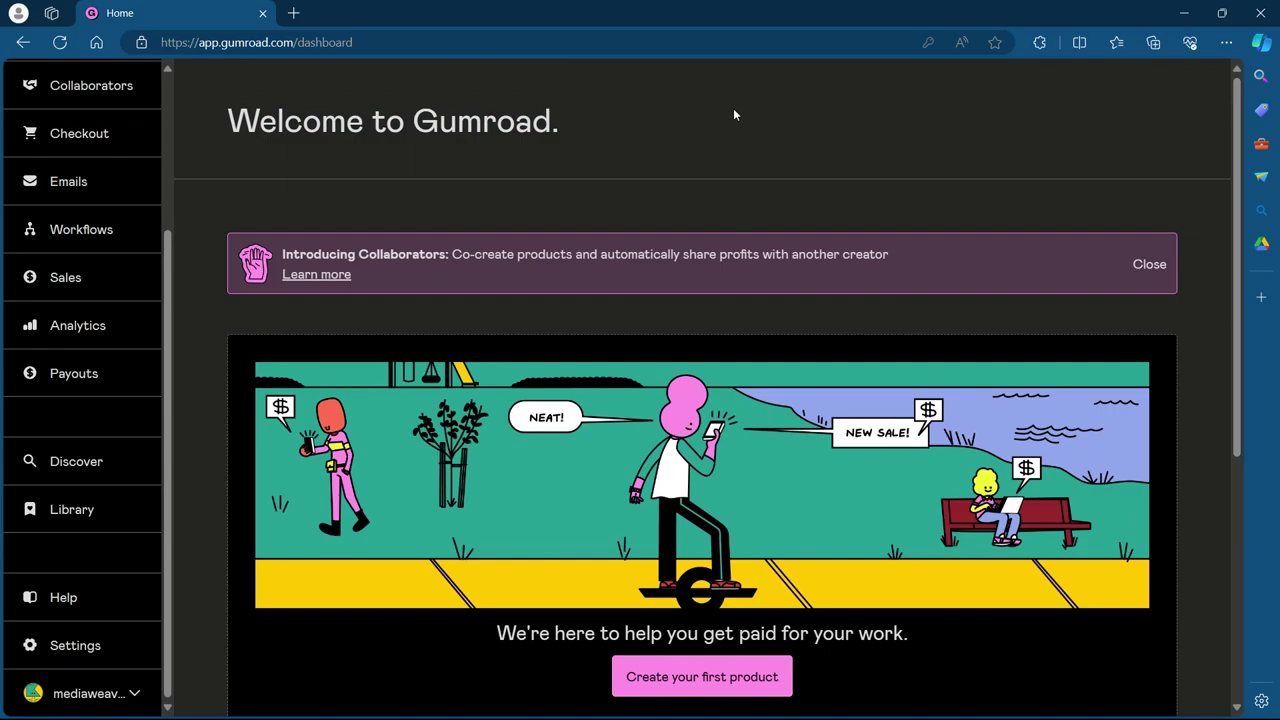
scroll(733, 112, "down", 1)
scroll(733, 118, "down", 3)
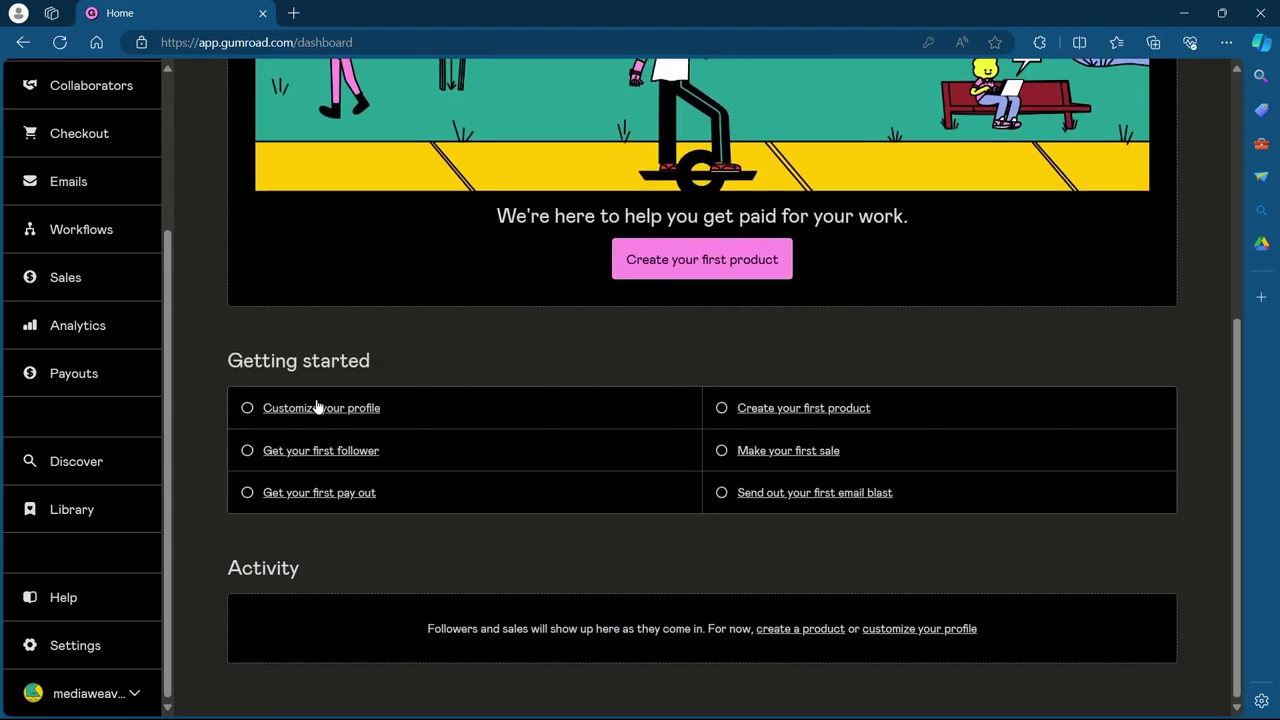
- Open Customize your profile and enter a display name and the bio 'Anything'
triple_click(257, 365)
left_click(392, 376)
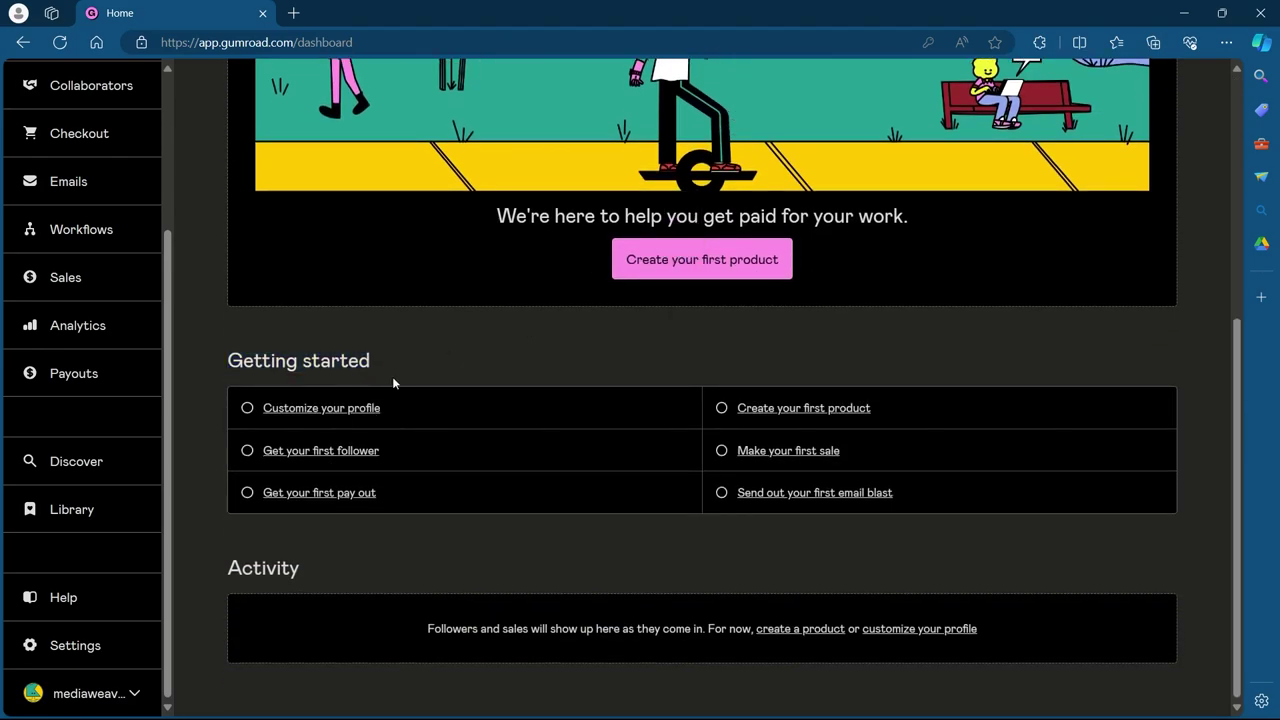
left_click(350, 410)
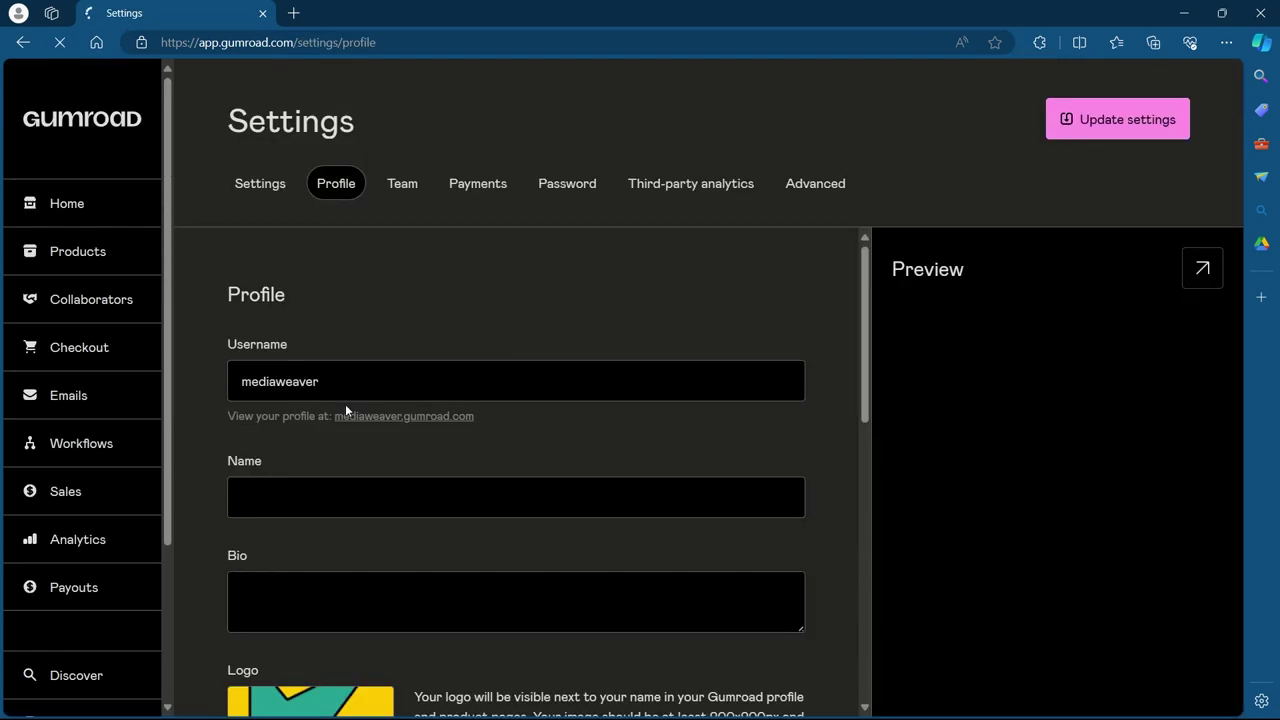
left_click(382, 372)
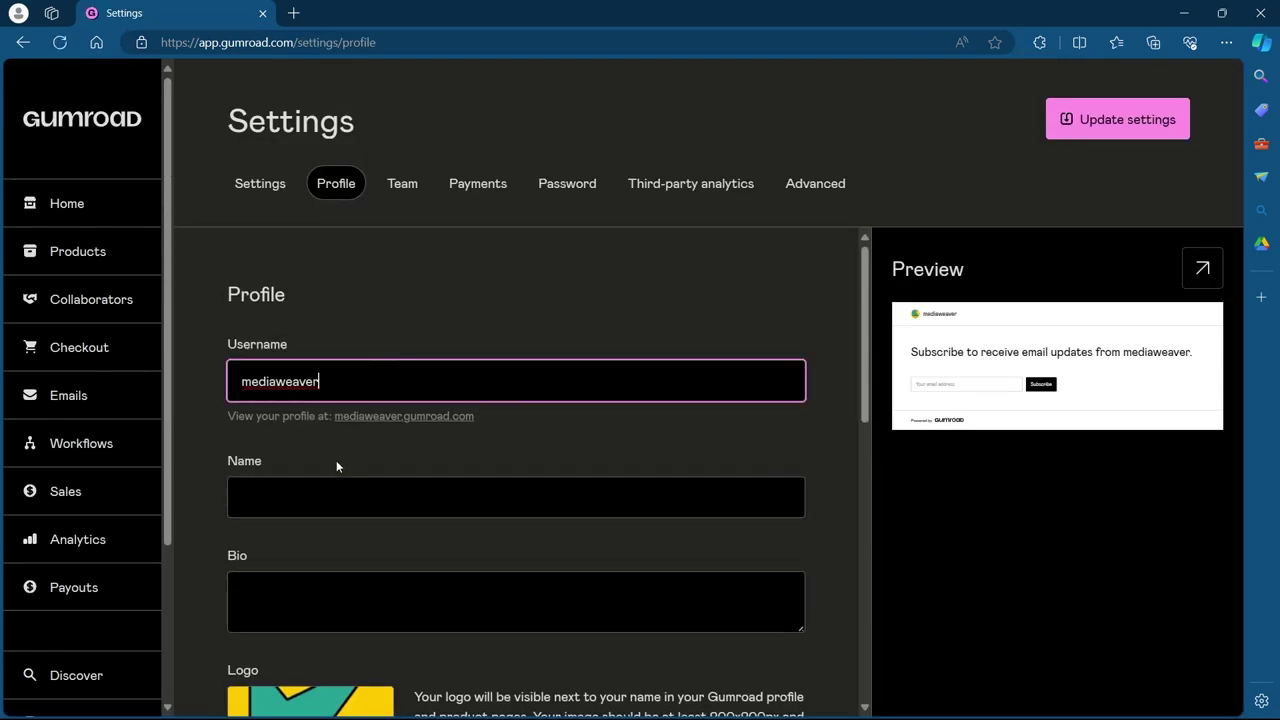
left_click(336, 497)
type("John")
left_click(295, 598)
scroll(293, 367, "down", 2)
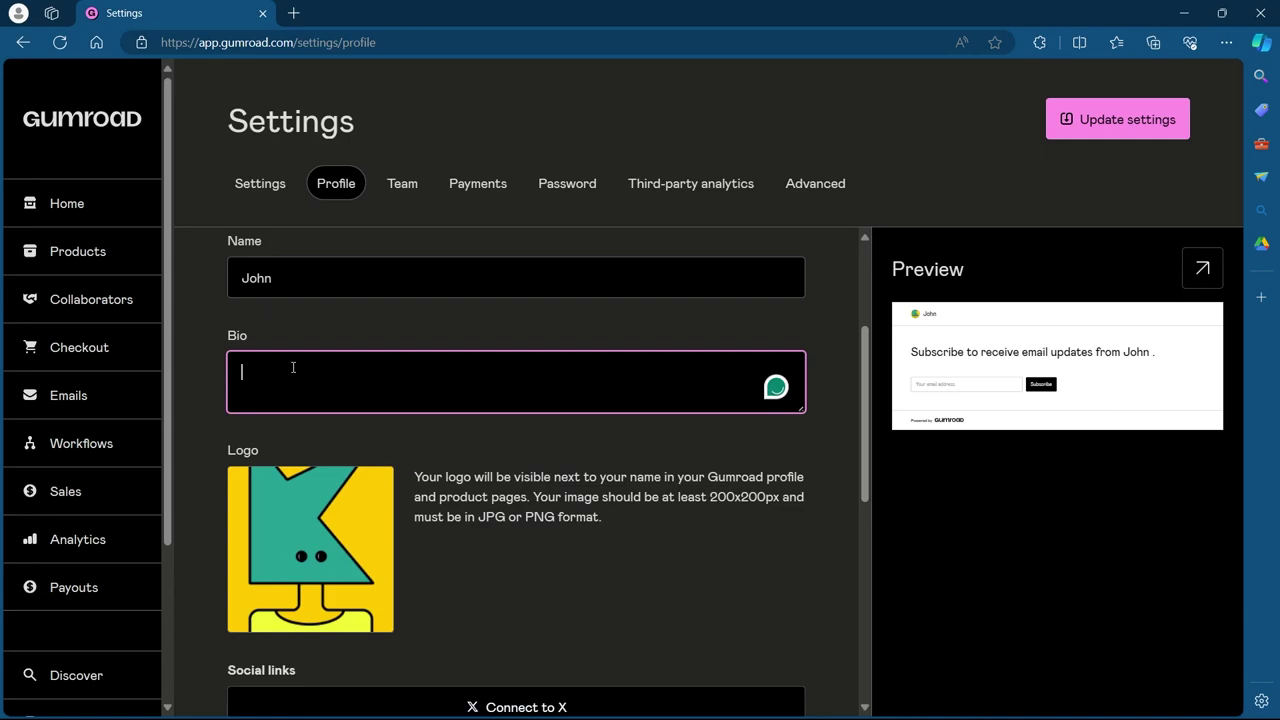
type("Anything")
scroll(290, 370, "down", 2)
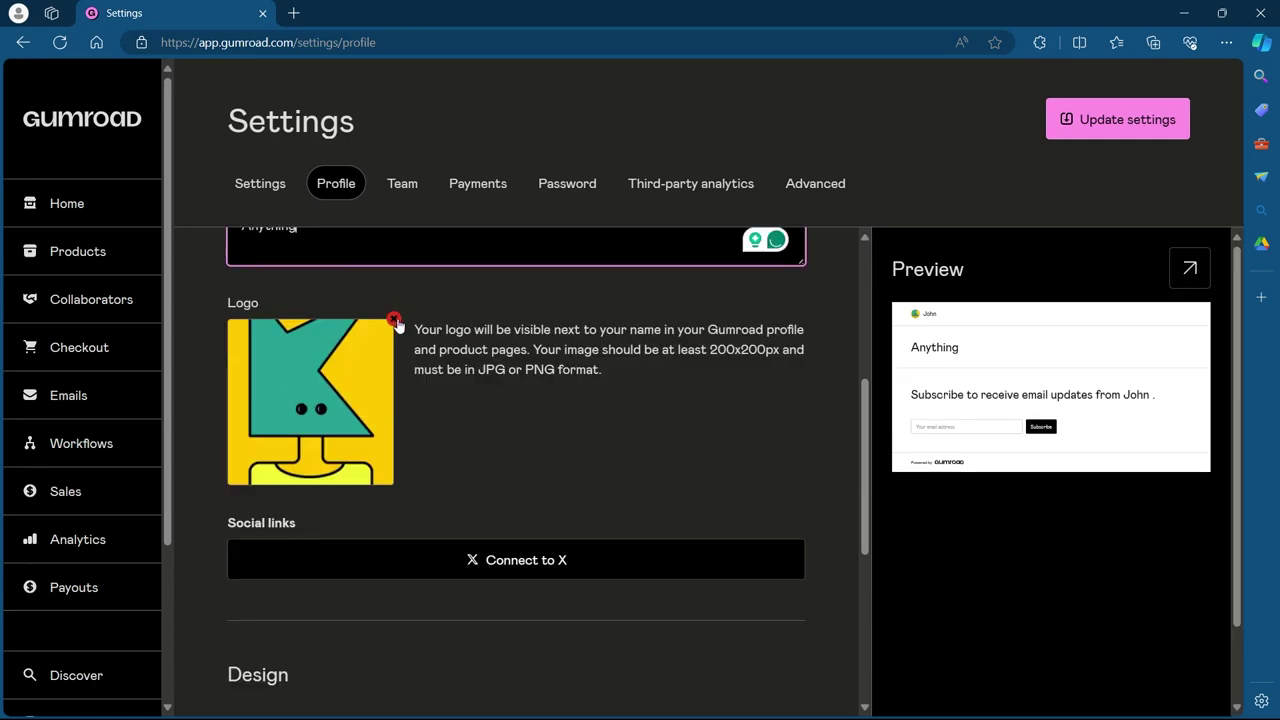
scroll(390, 356, "up", 2)
scroll(397, 381, "down", 1)
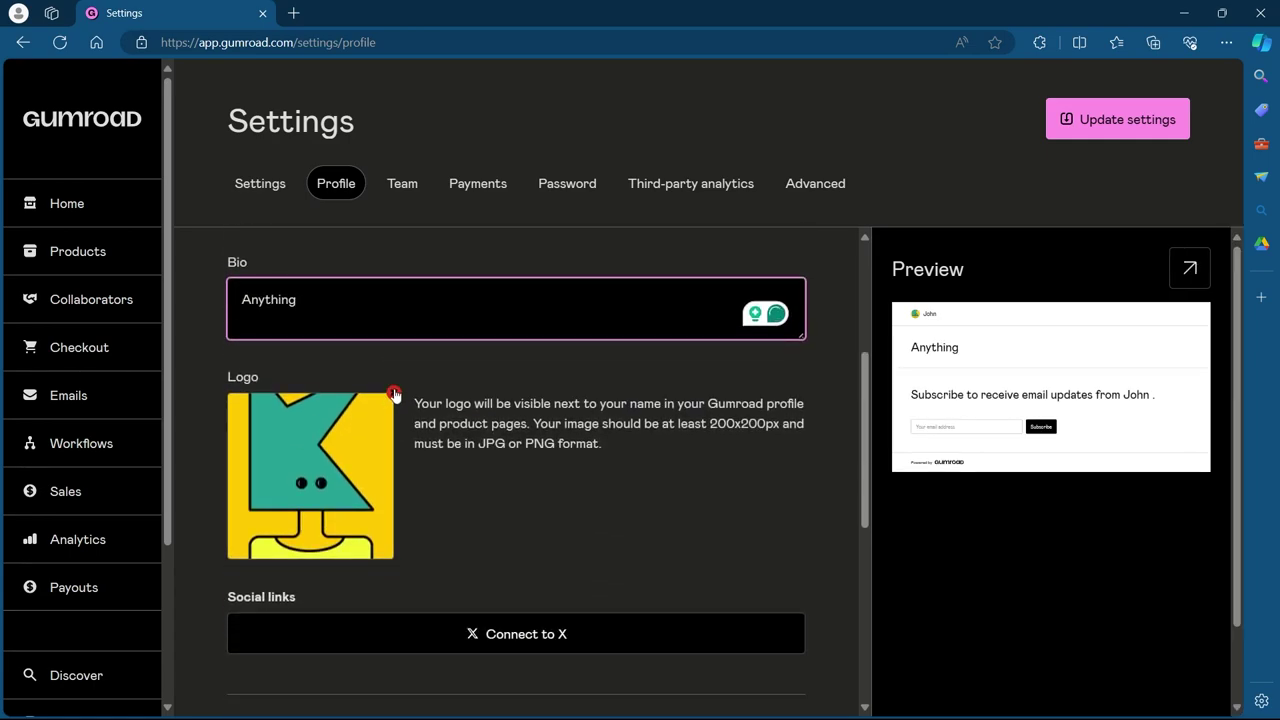
- Replace the default logo with 6235598.jpg from the Downloads folder
left_click(394, 396)
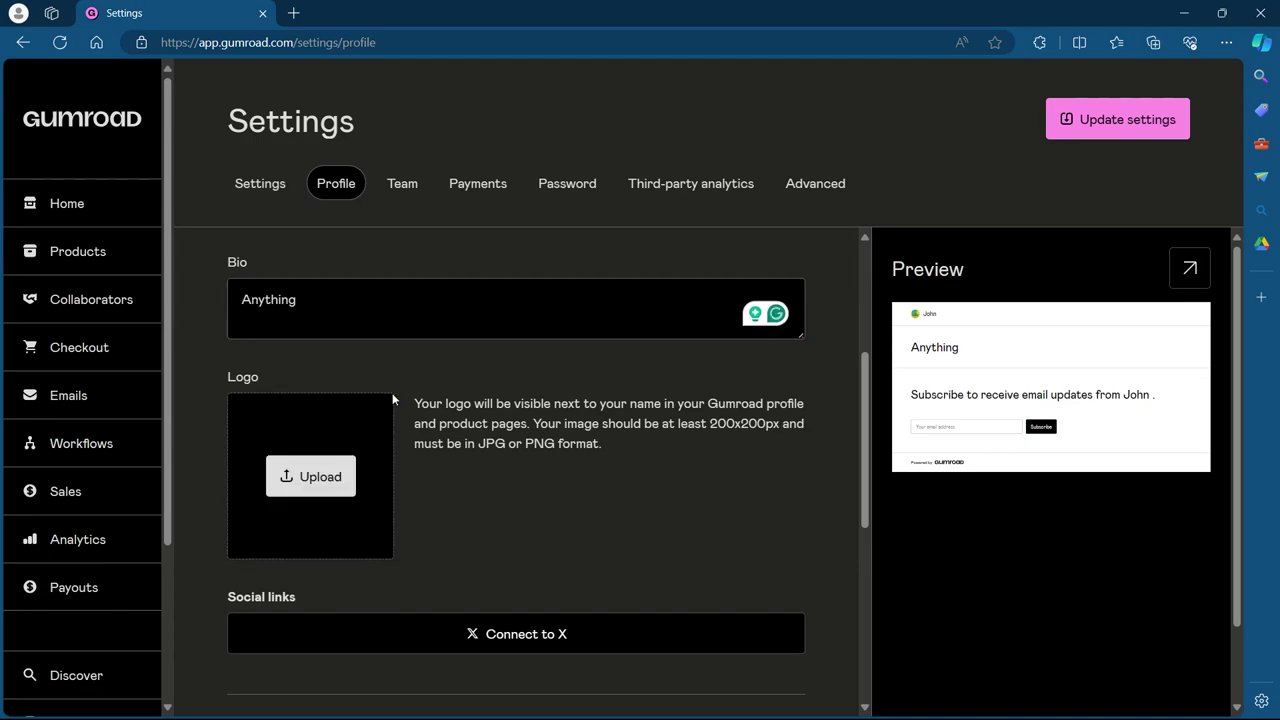
left_click(310, 474)
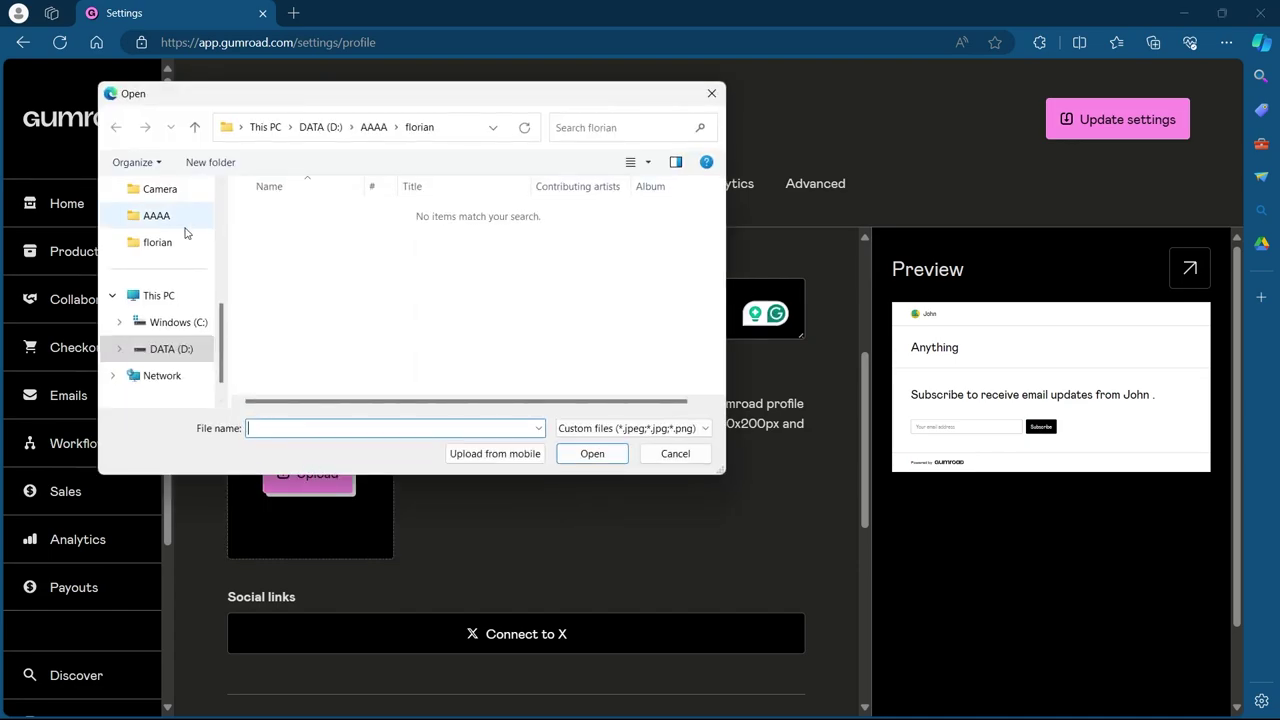
scroll(177, 300, "up", 3)
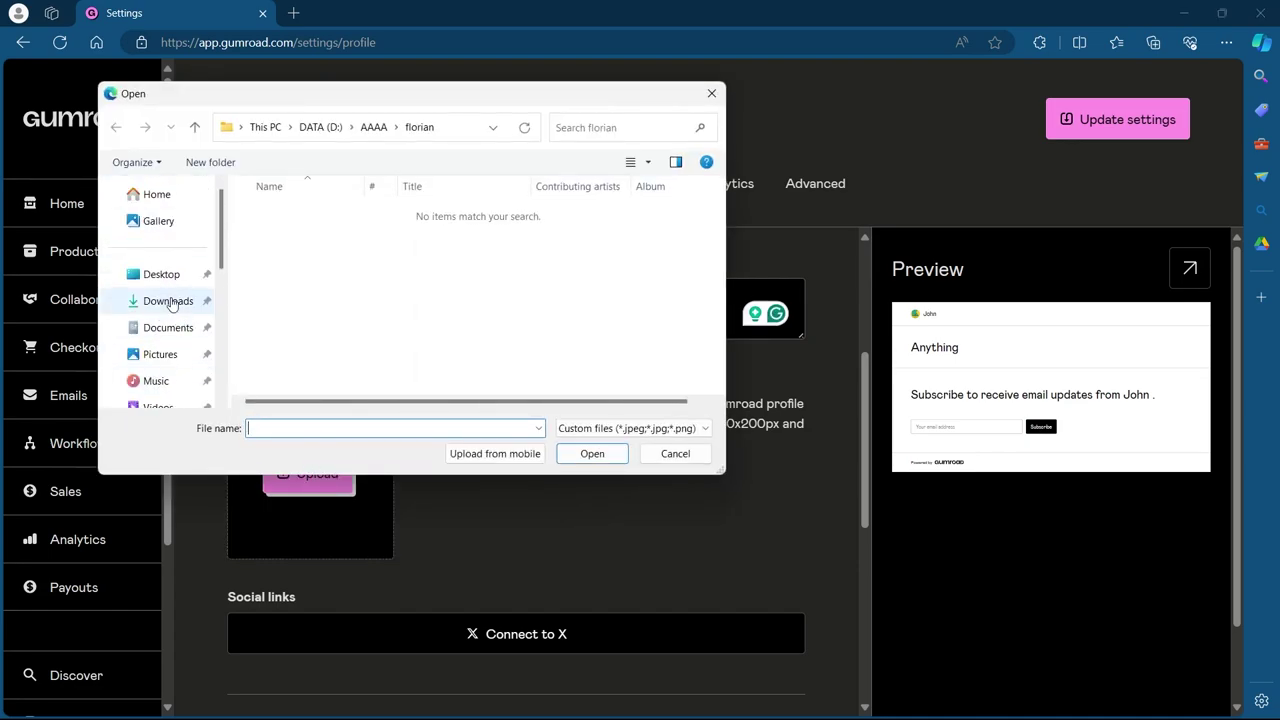
left_click(171, 298)
double_click(620, 234)
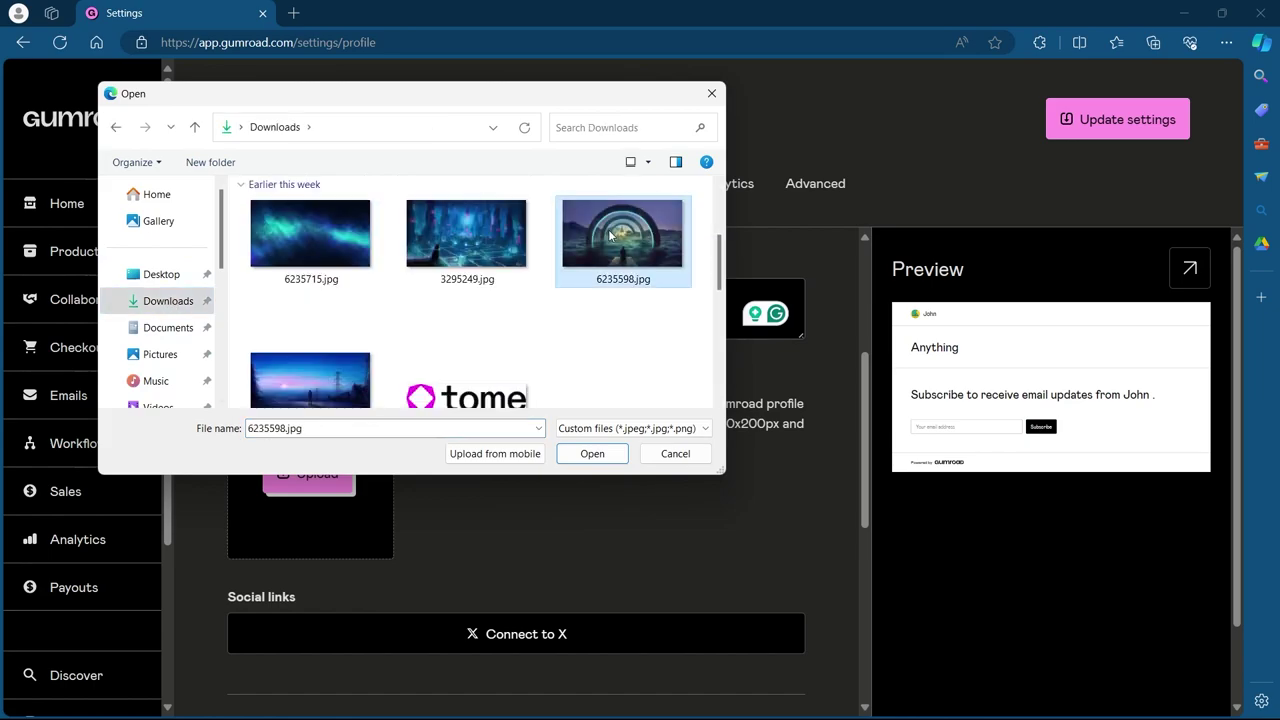
scroll(480, 410, "down", 3)
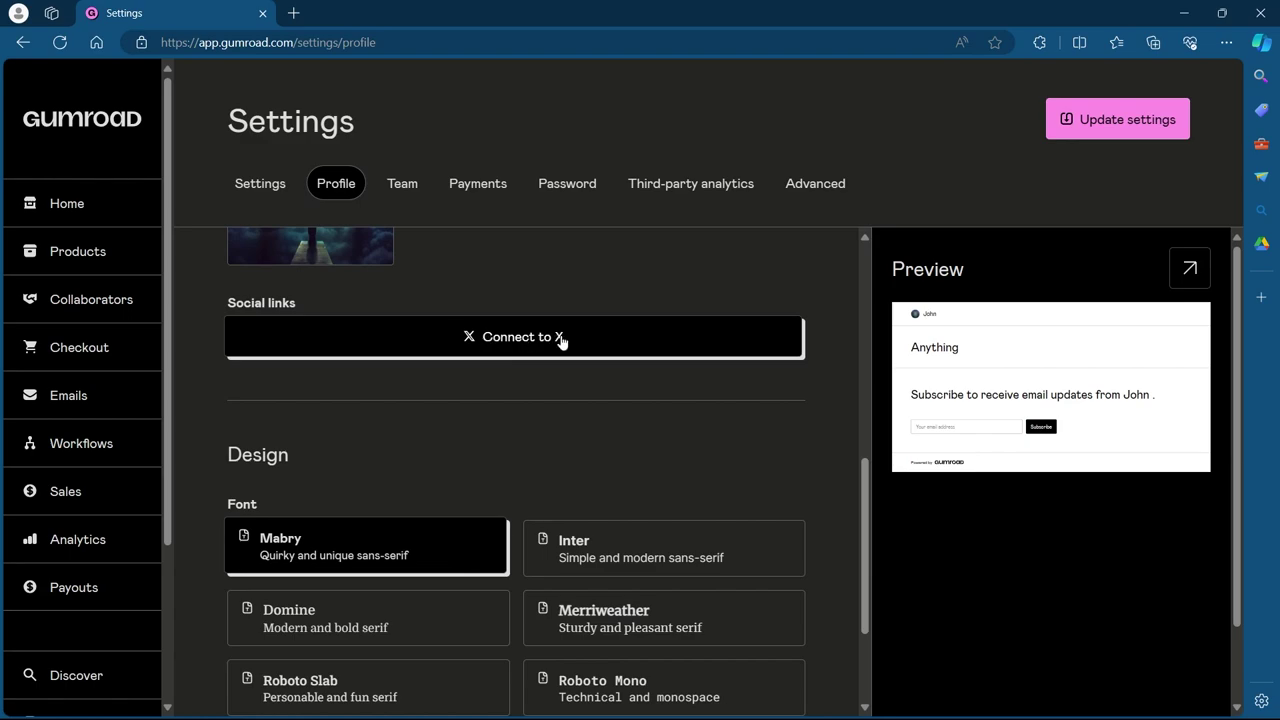
scroll(560, 334, "down", 2)
scroll(560, 334, "up", 10)
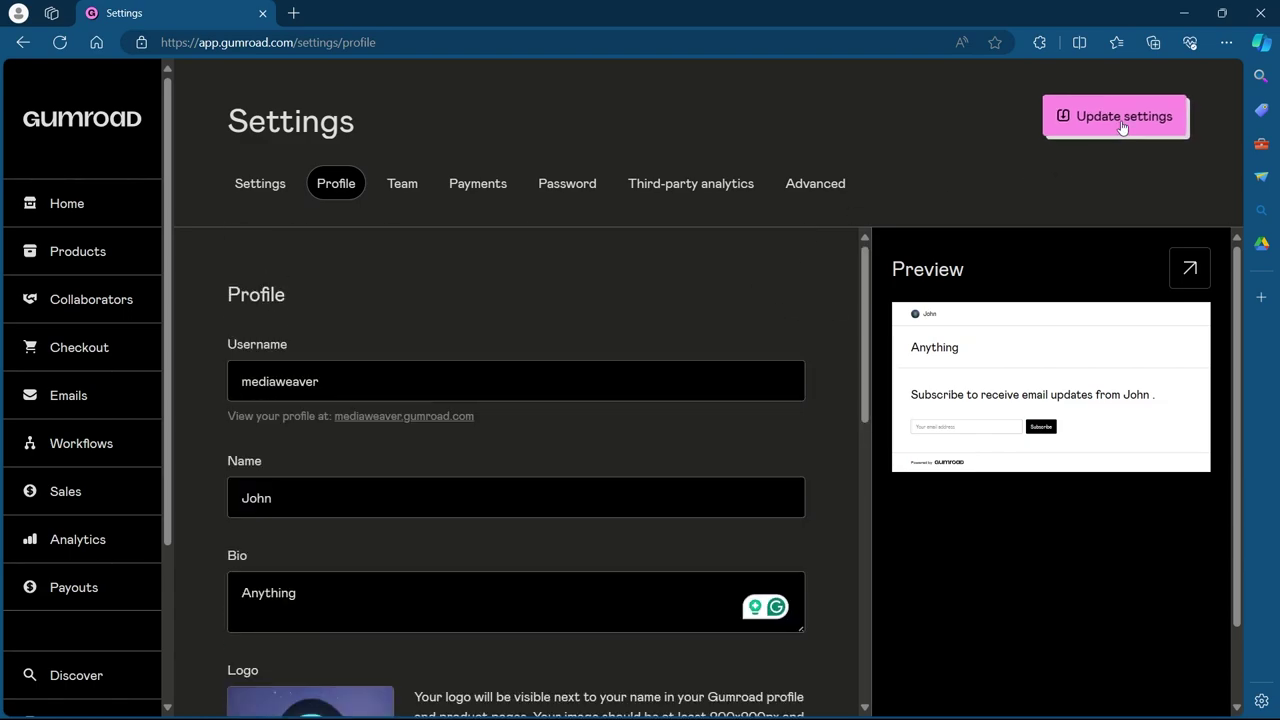
- Save the profile, then confirm the account email from Gumroad's 'Confirmation instructions' message in Gmail
left_click(1124, 128)
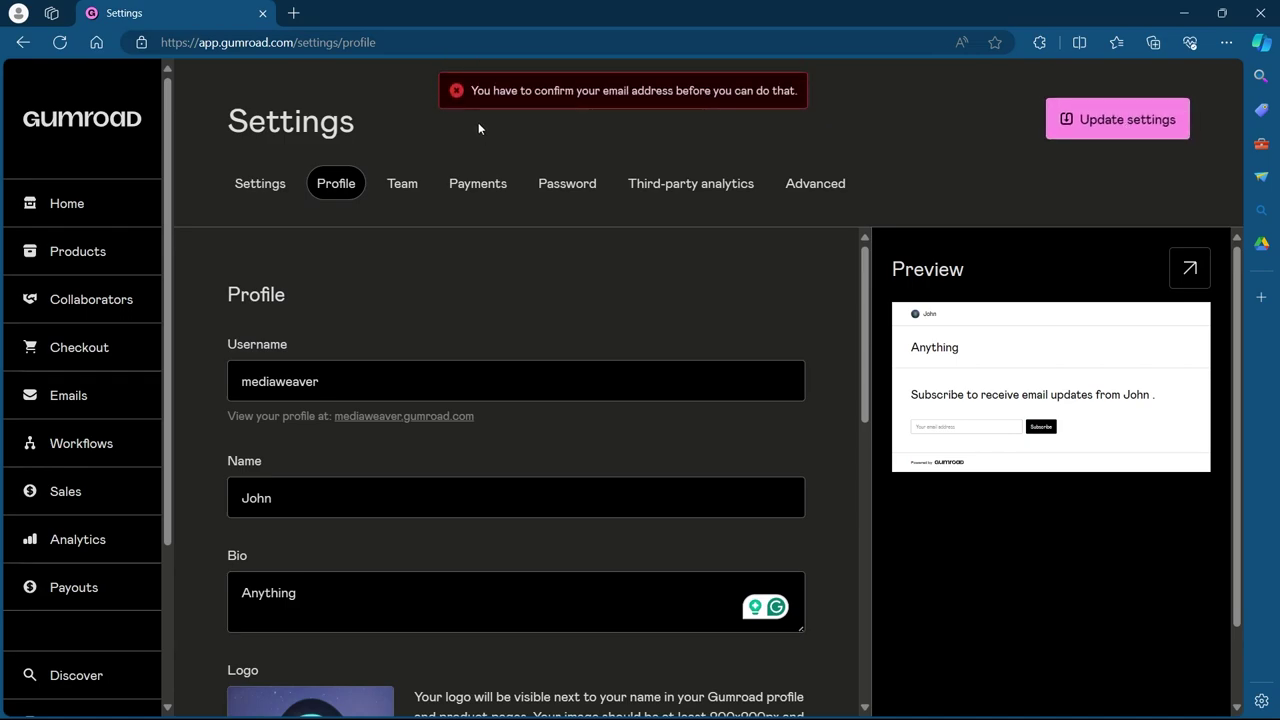
left_click_drag(471, 92, 797, 91)
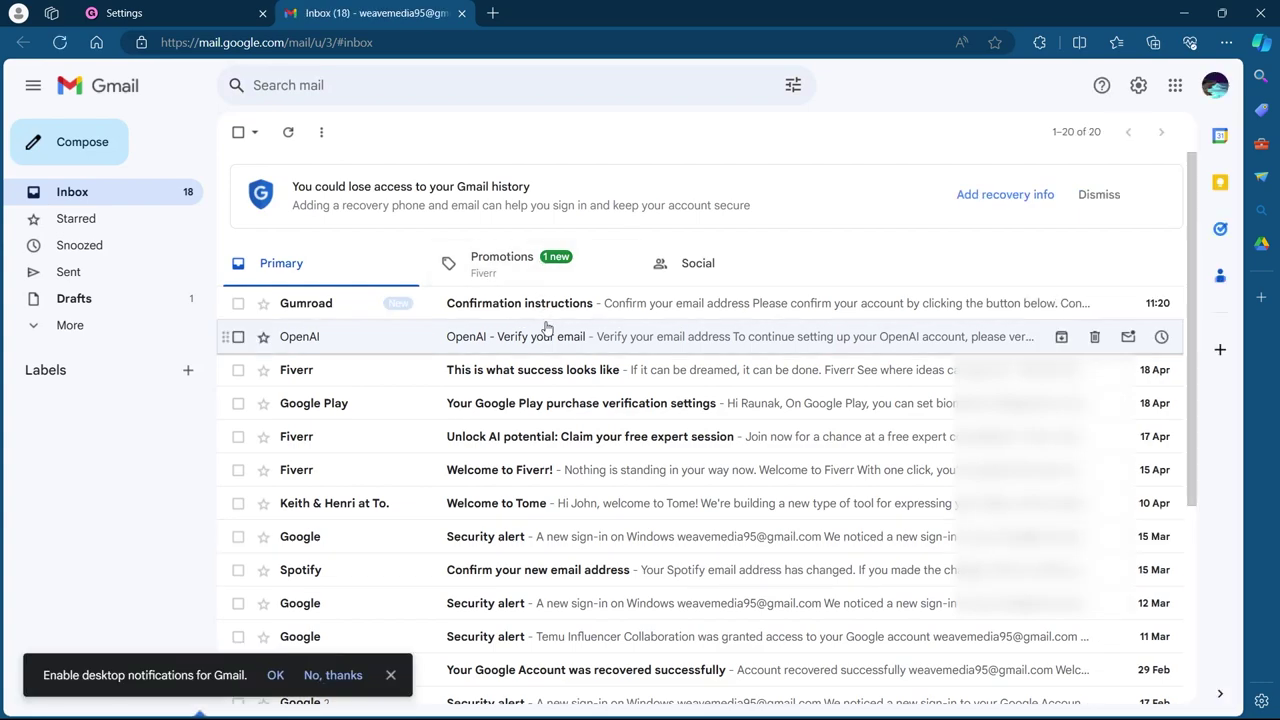
left_click(470, 303)
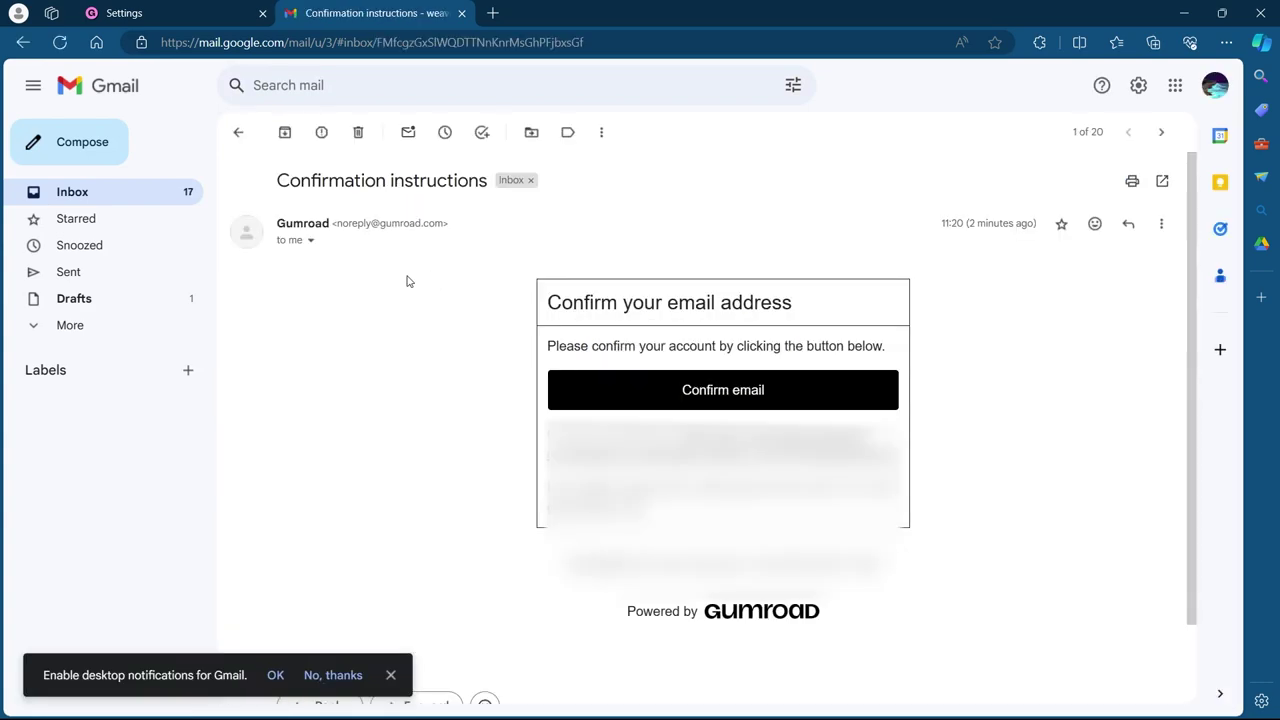
left_click(737, 390)
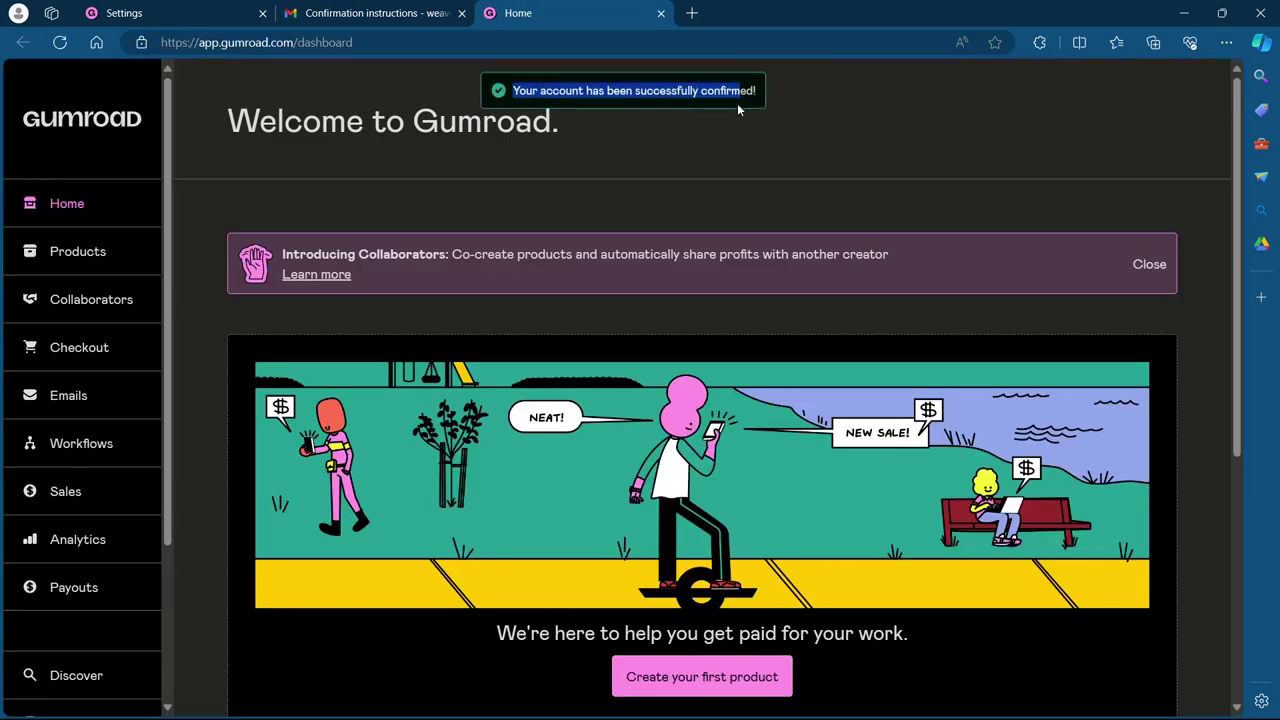
- Close the extra Gumroad dashboard tab and the Gmail tab, returning to the settings page
left_click(660, 13)
left_click(210, 8)
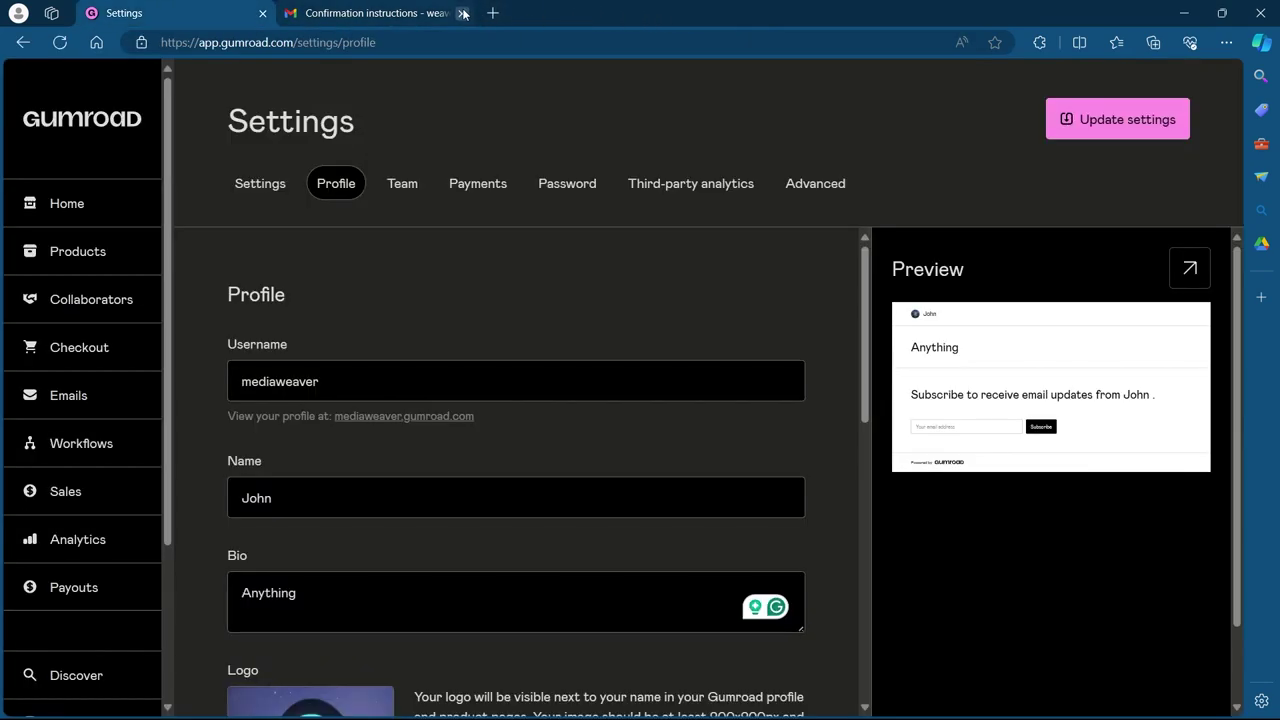
left_click(461, 13)
- Save the profile settings and go back to Home's Getting started checklist
left_click(1100, 134)
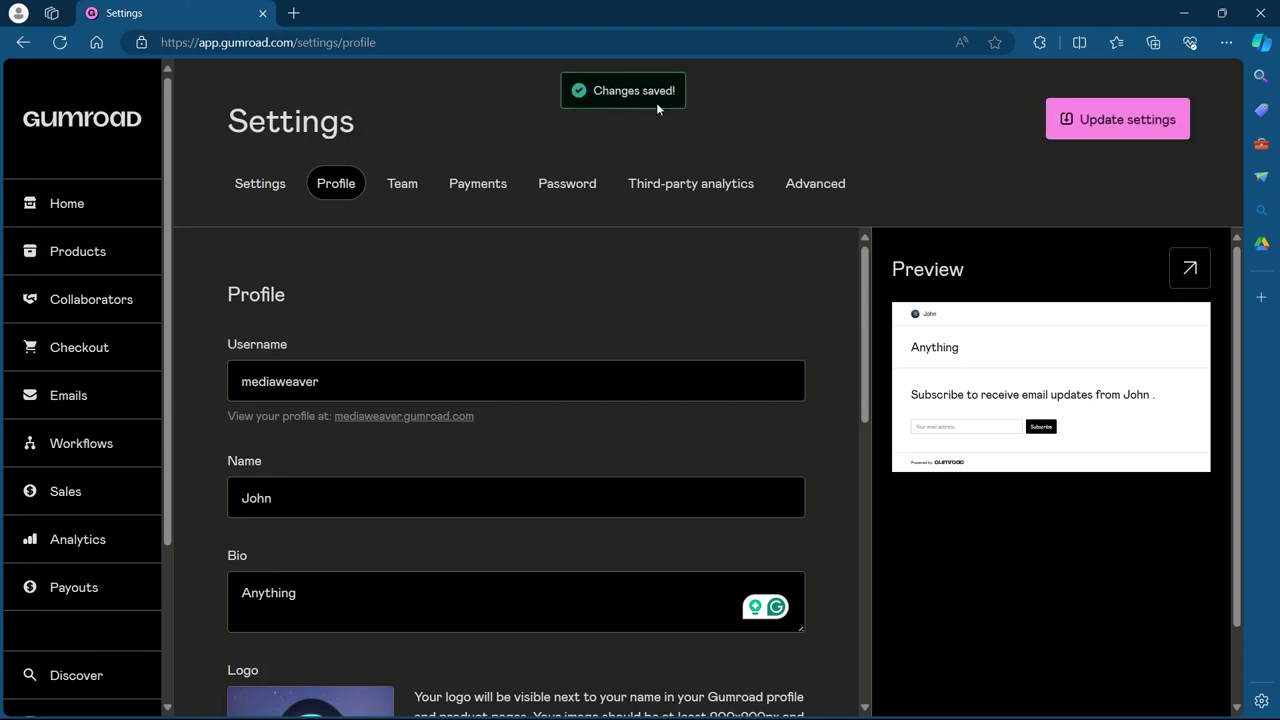
left_click_drag(594, 91, 786, 111)
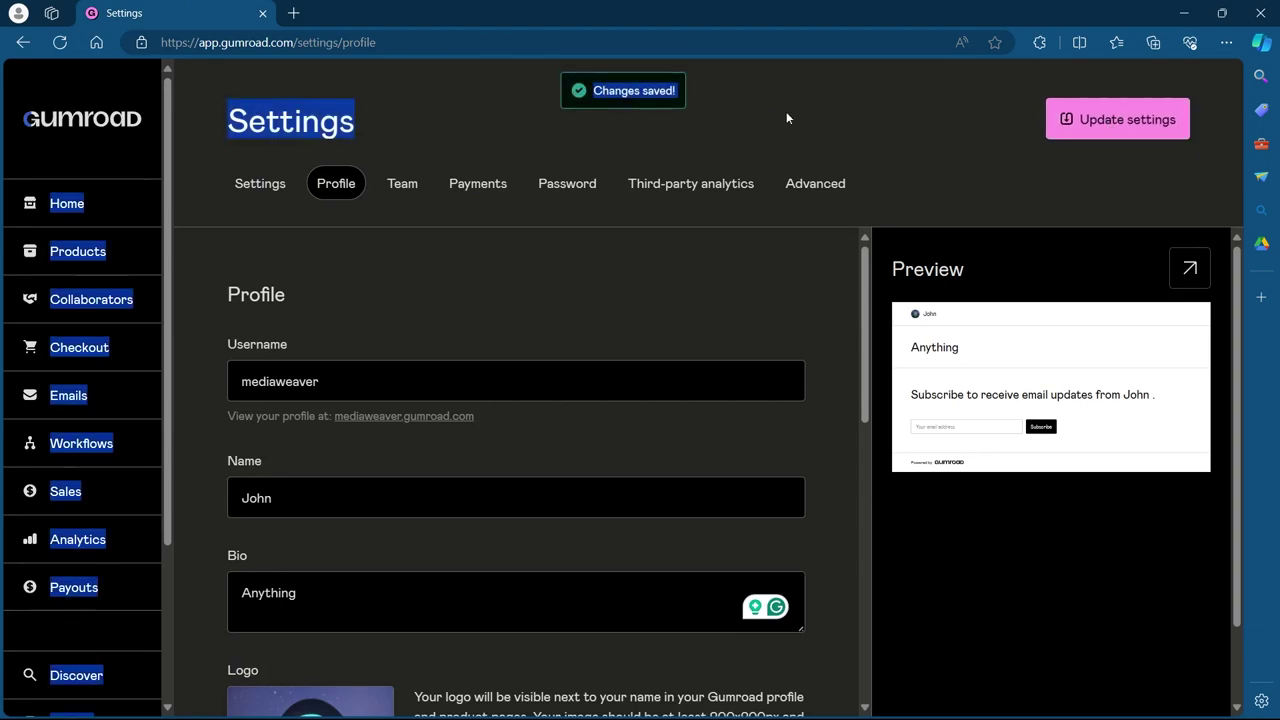
left_click(72, 204)
scroll(480, 452, "down", 3)
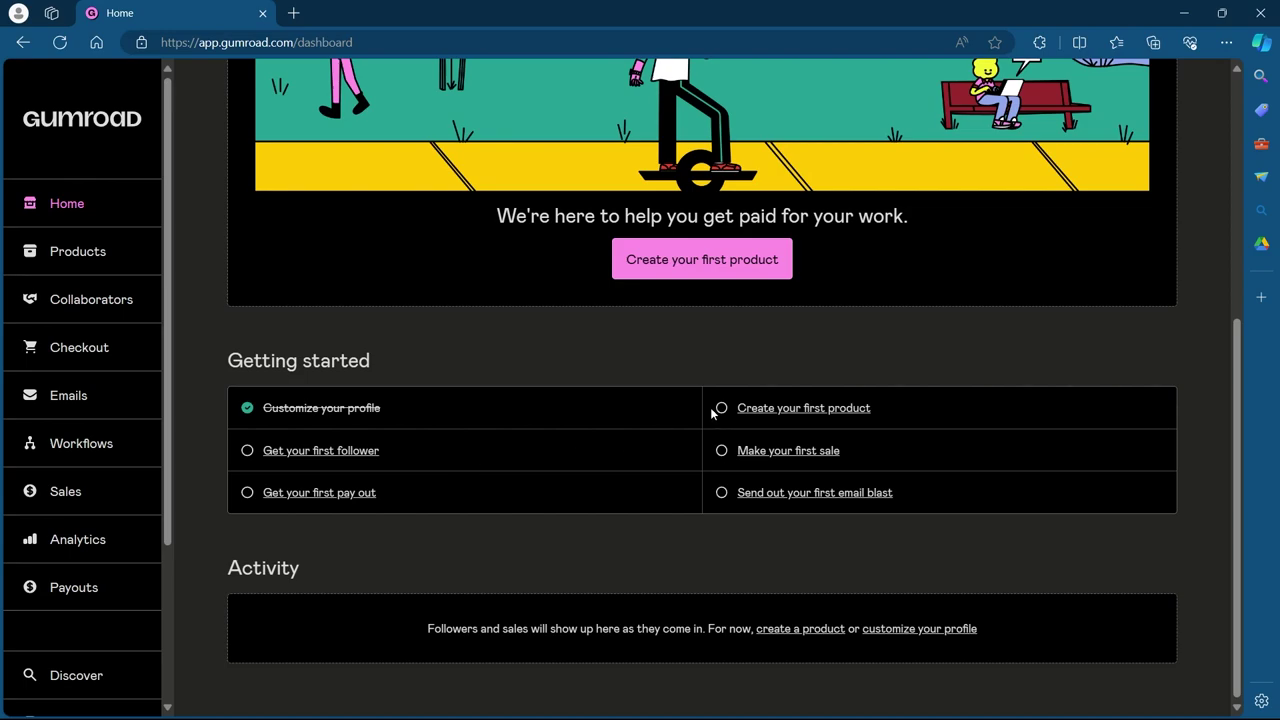
- Start a new product named E Book with the E-book product type
left_click(810, 410)
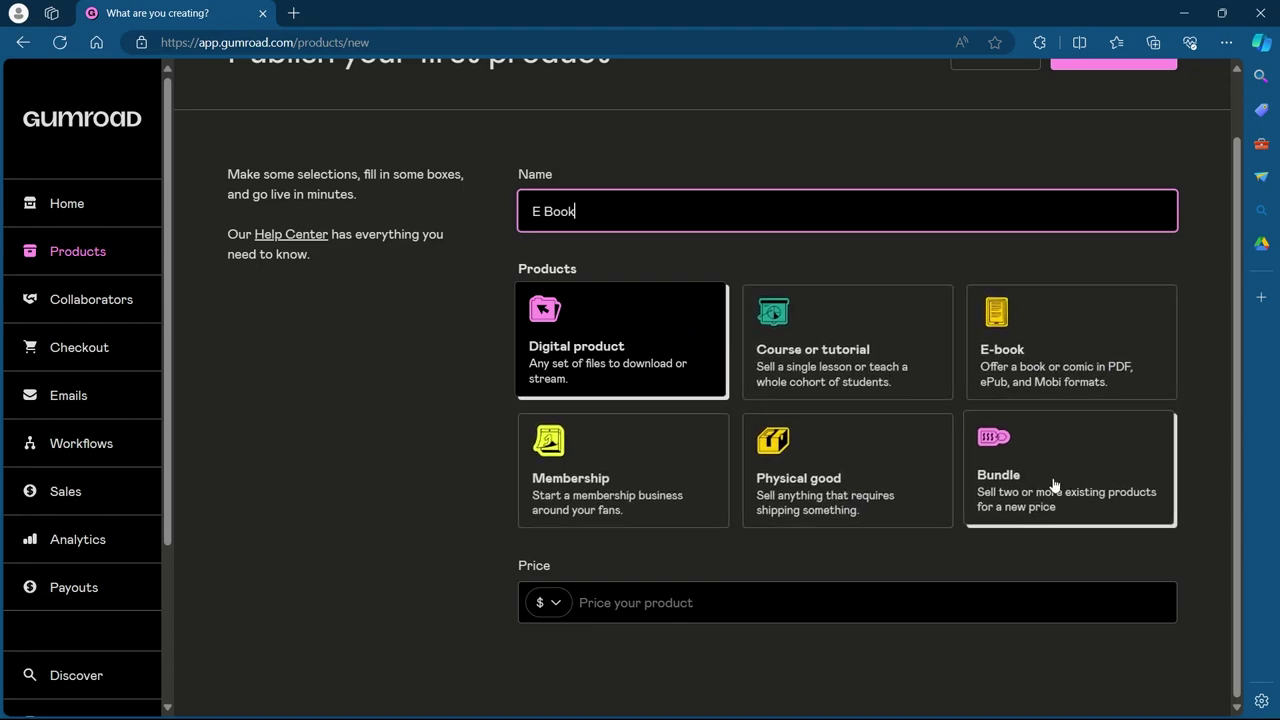
scroll(575, 241, "up", 1)
left_click(575, 241)
left_click(1074, 408)
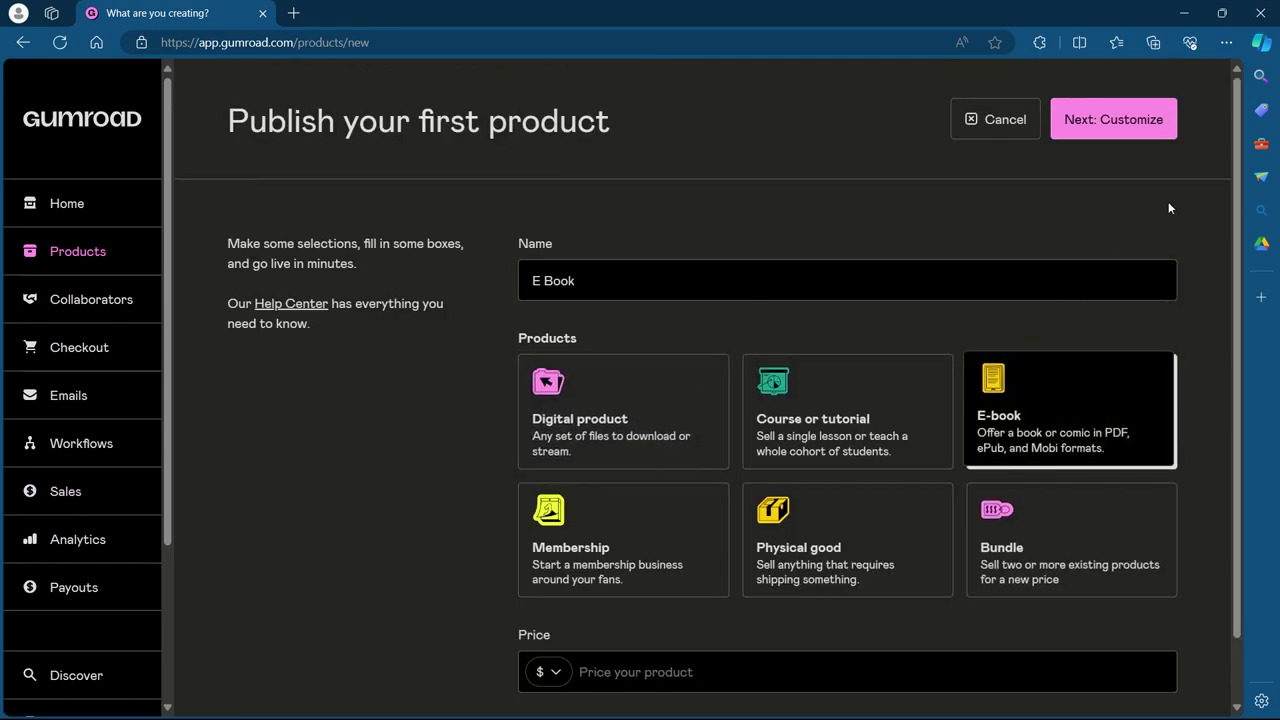
- Set the price to 5 in US dollars and continue to Customize
scroll(946, 383, "down", 1)
left_click(615, 604)
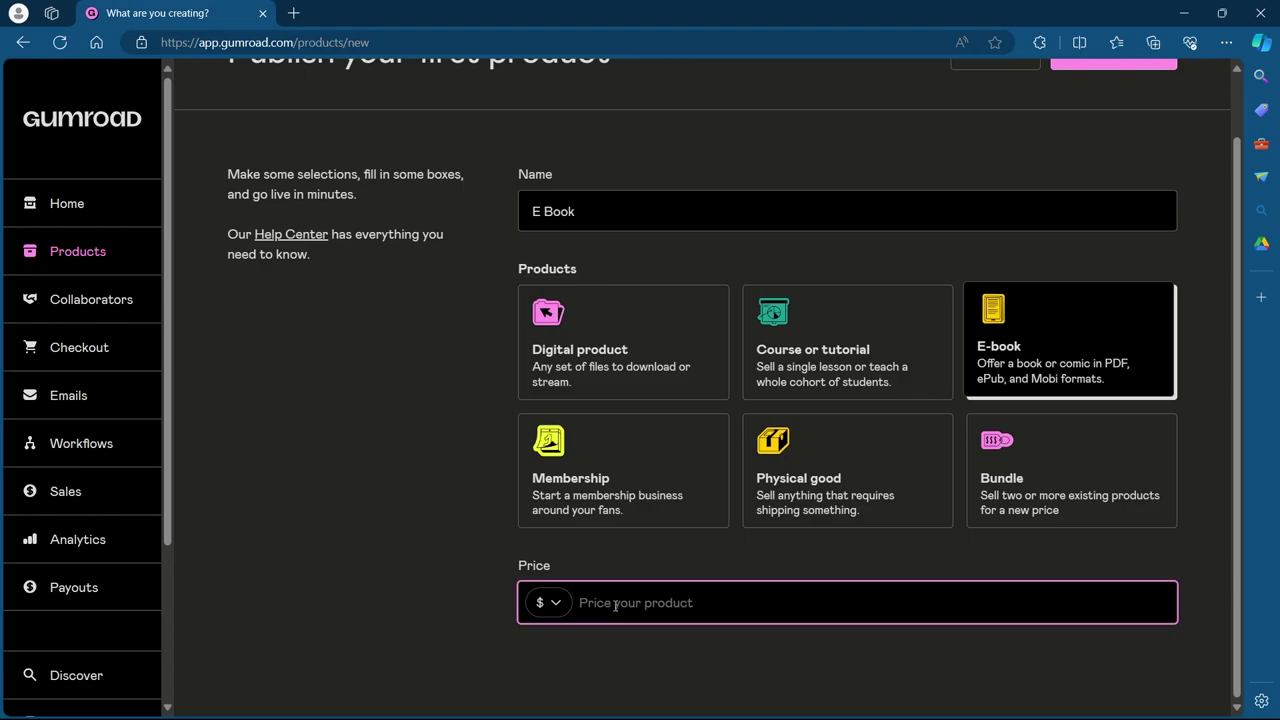
type("5")
left_click(555, 603)
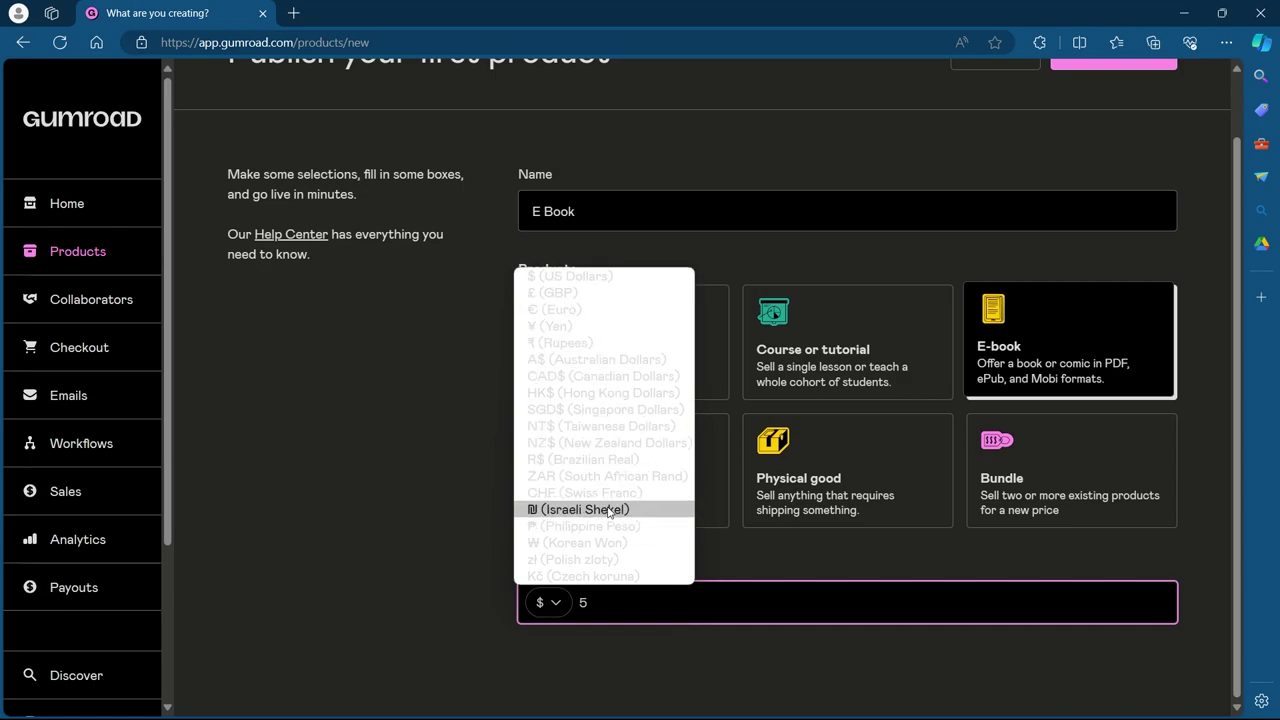
left_click(556, 603)
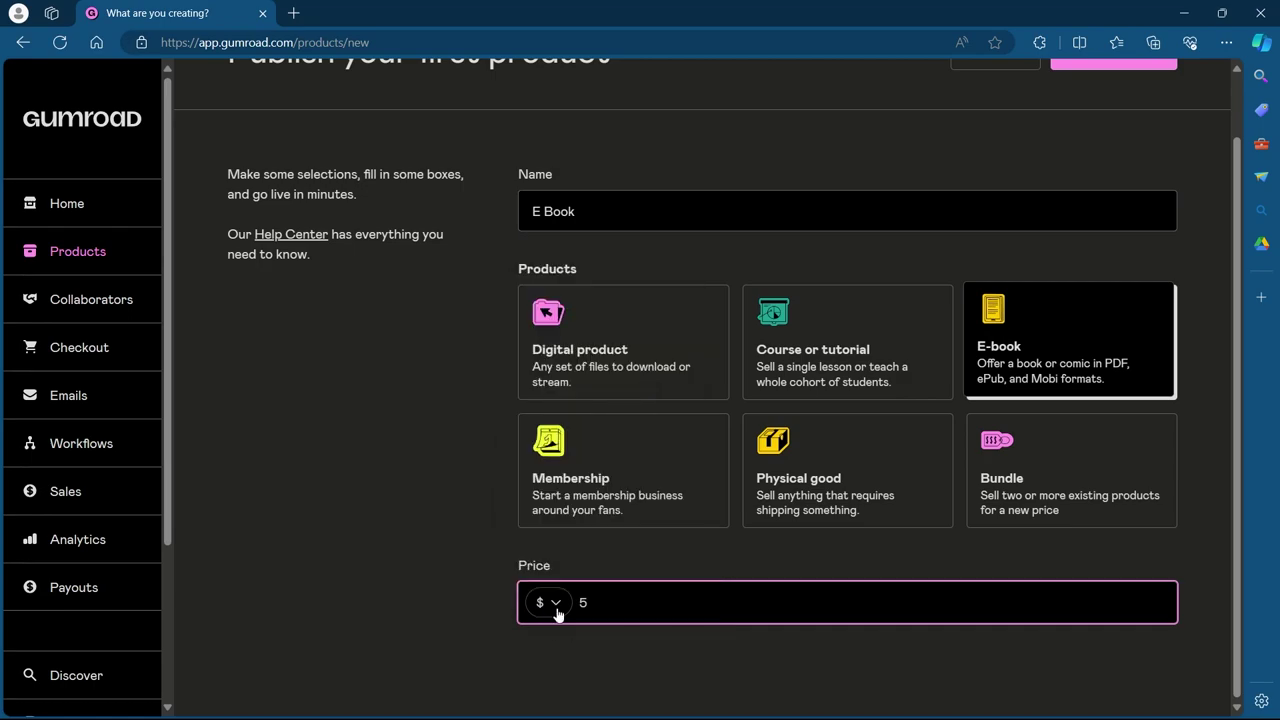
left_click(556, 603)
scroll(558, 610, "up", 2)
left_click(1112, 118)
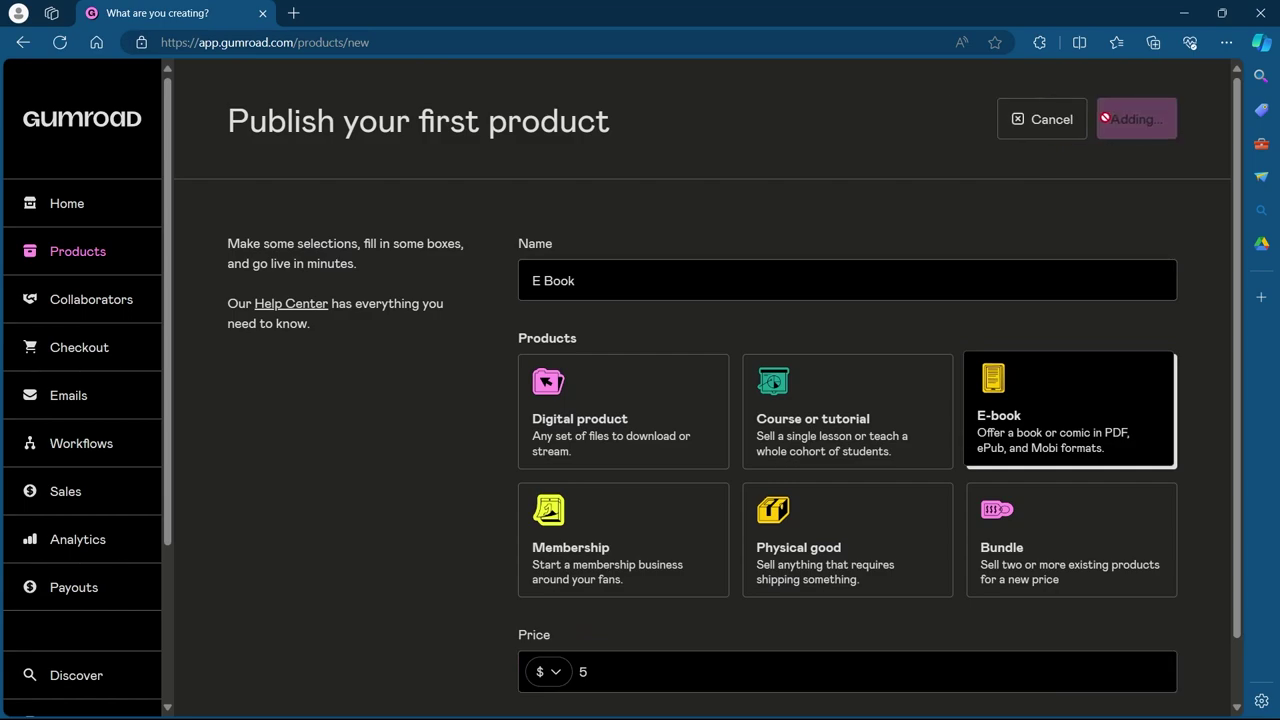
- Rename the product to Perspectivize
scroll(420, 332, "up", 2)
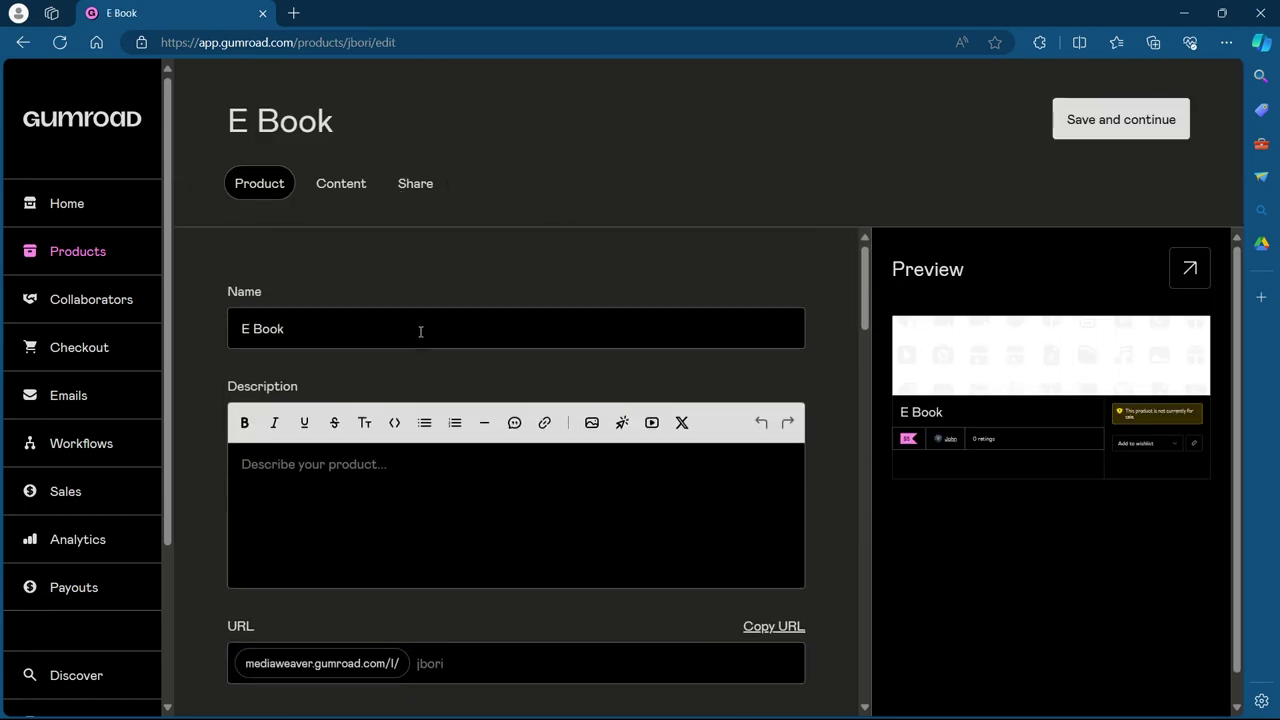
left_click(353, 328)
scroll(360, 330, "down", 2)
scroll(514, 251, "up", 2)
key("ctrl+a")
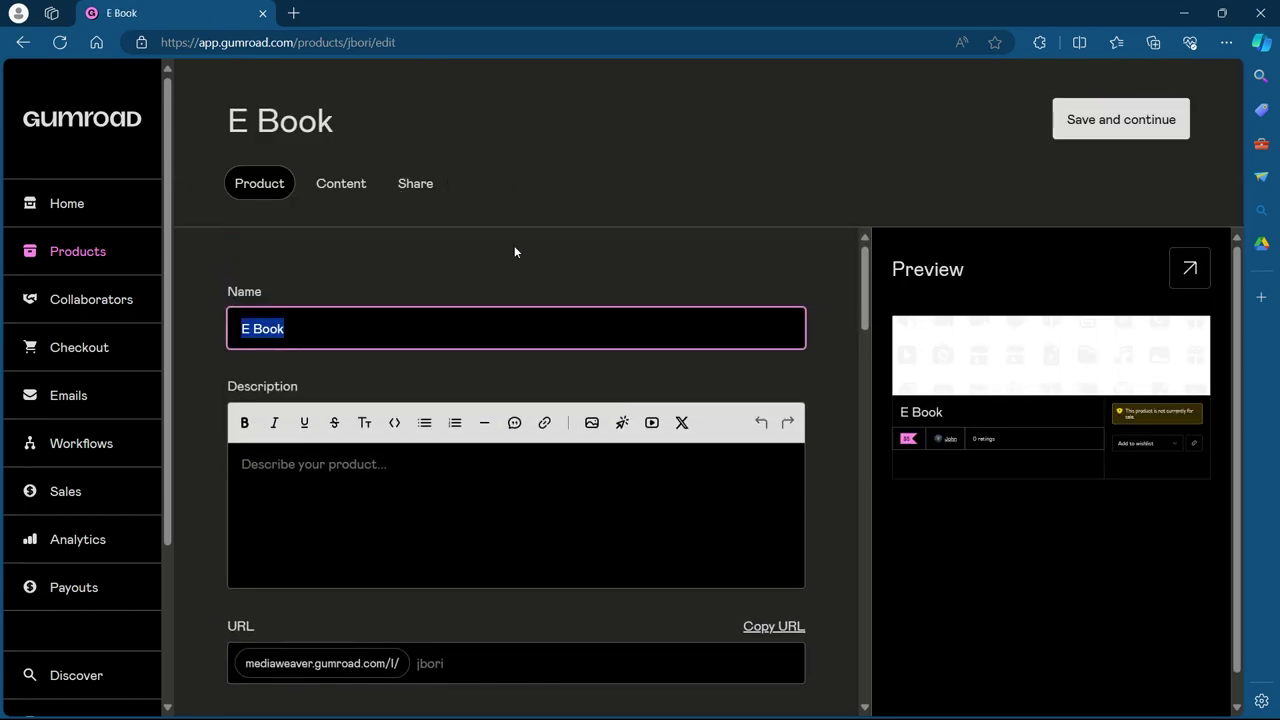
type("Perspectivize")
- Paste the custom URL slug into the product's URL field
scroll(383, 314, "down", 1)
left_click(346, 398)
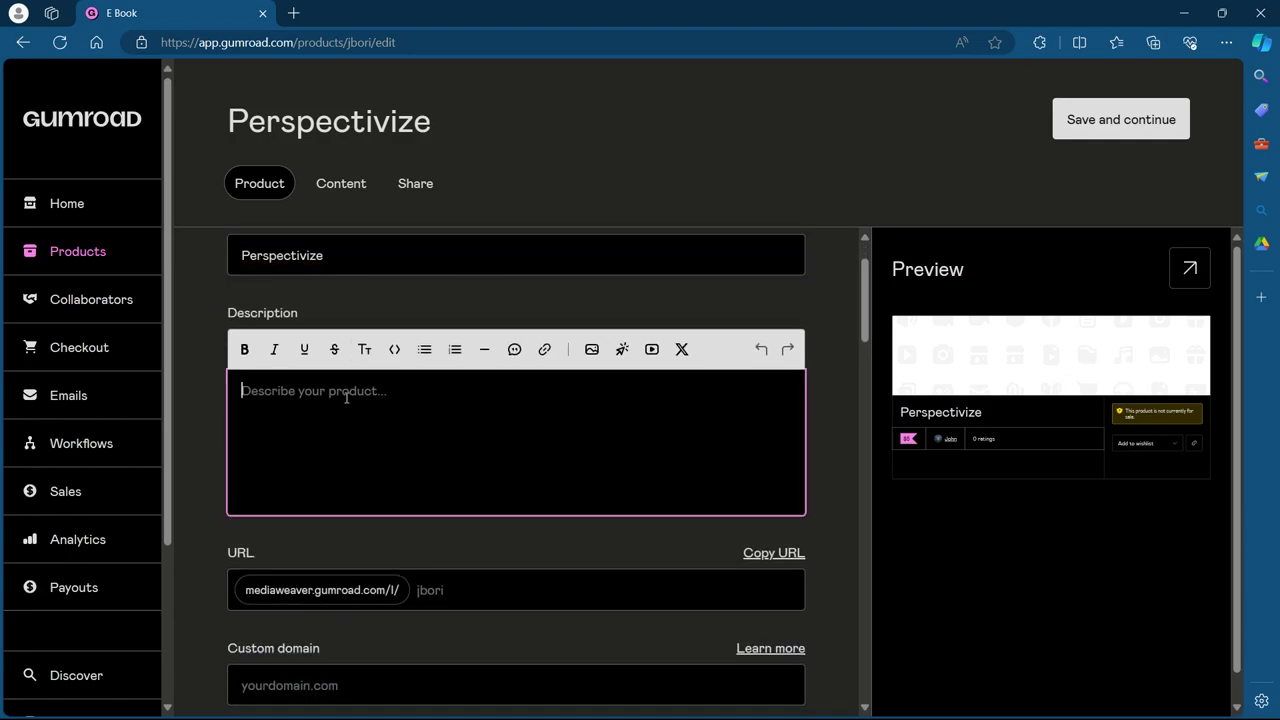
scroll(360, 379, "down", 3)
left_click(493, 373)
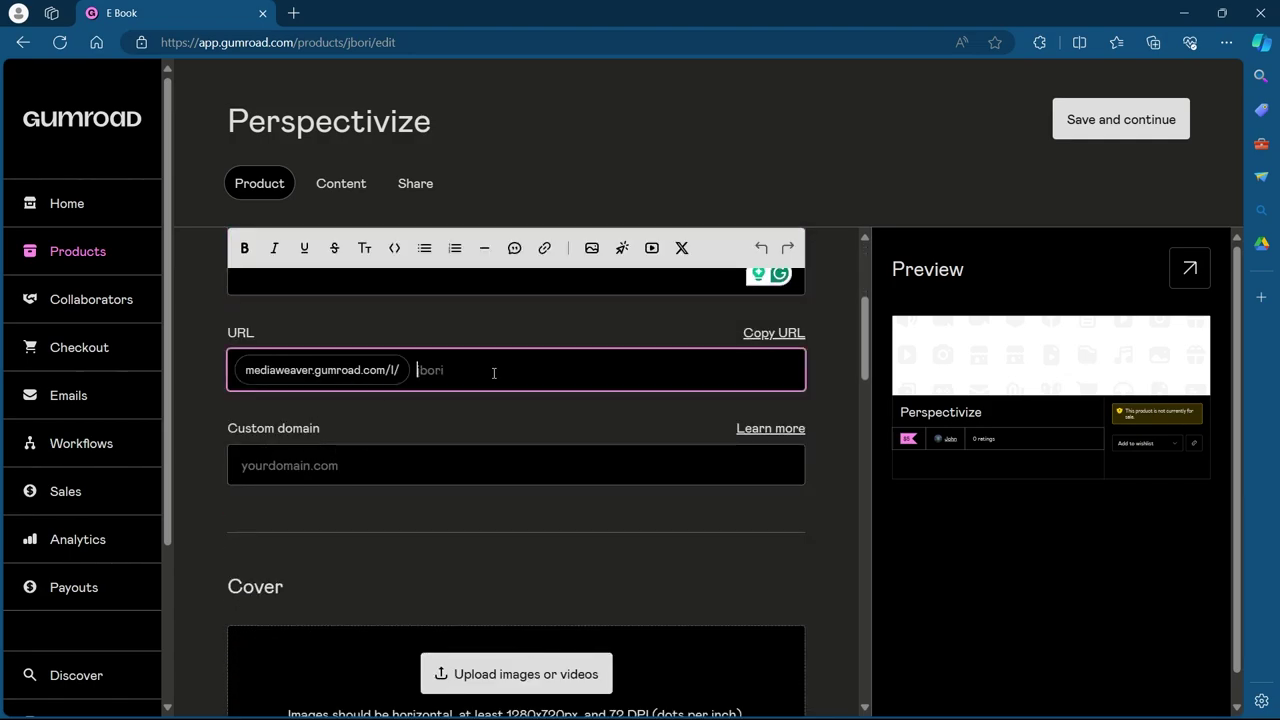
type("johnp")
scroll(205, 390, "down", 3)
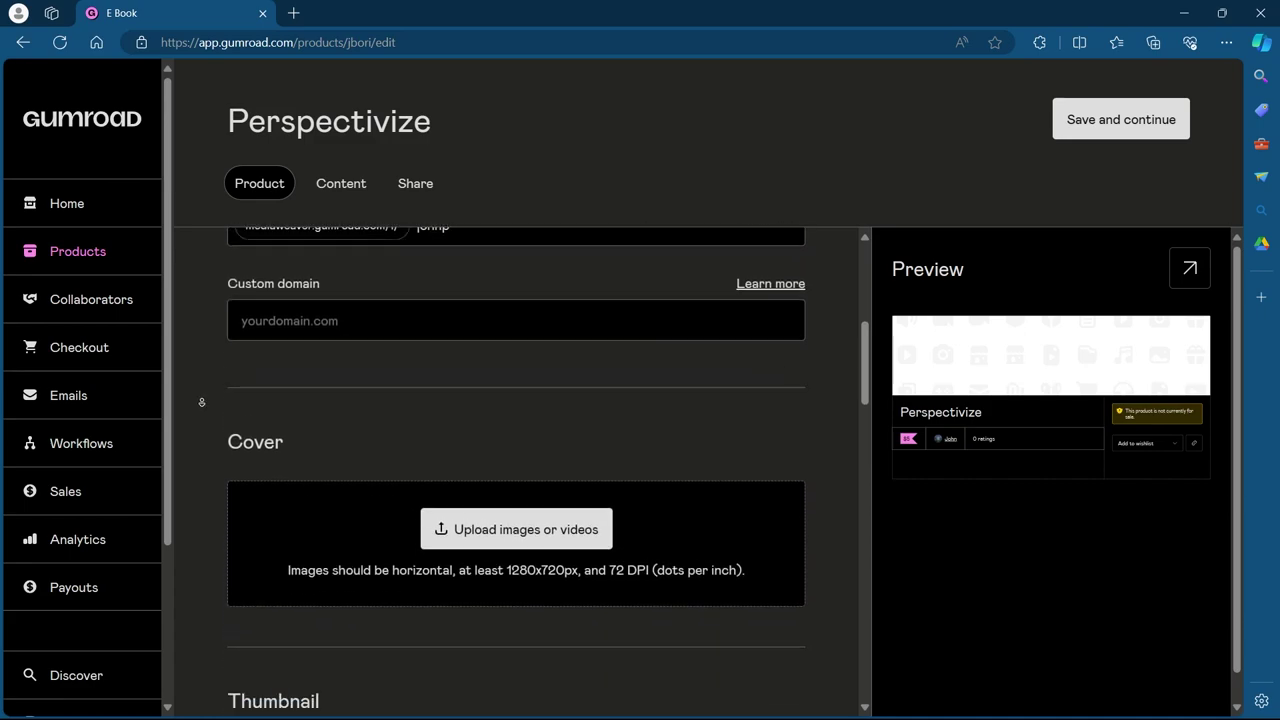
scroll(201, 402, "down", 1)
- Upload download.jpg from Downloads as the Perspectivize cover image
double_click(233, 376)
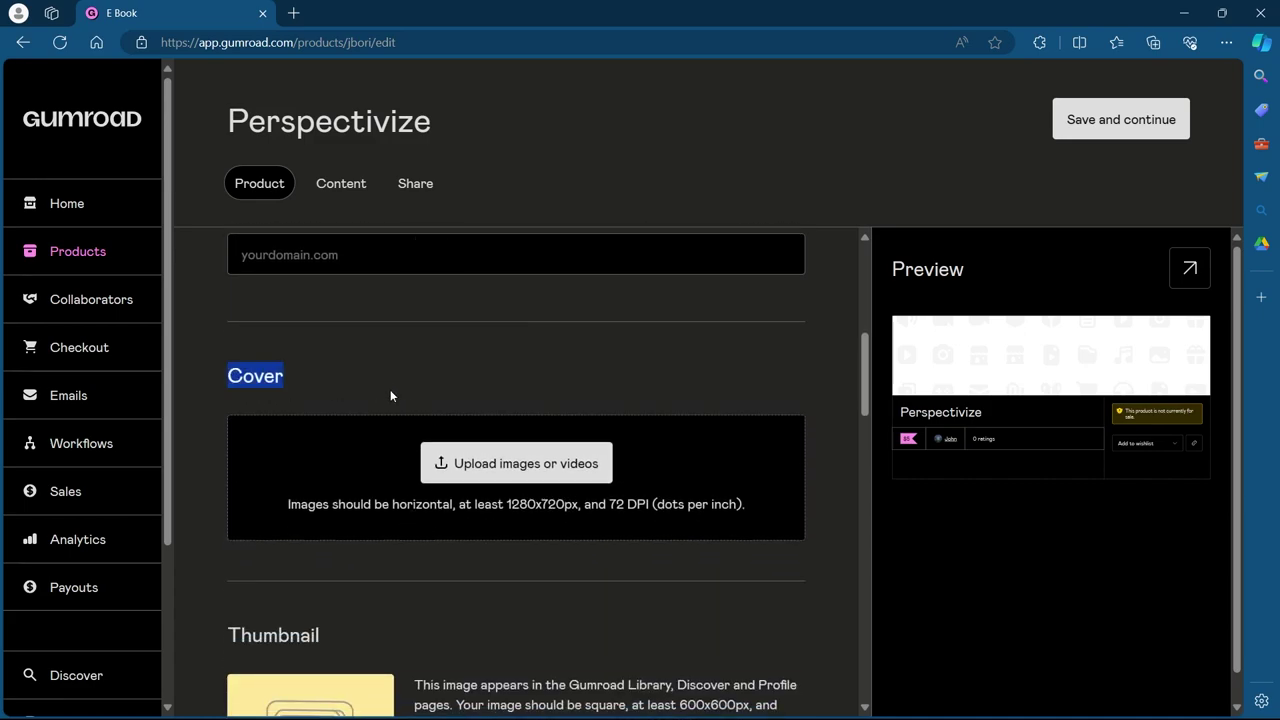
left_click(554, 464)
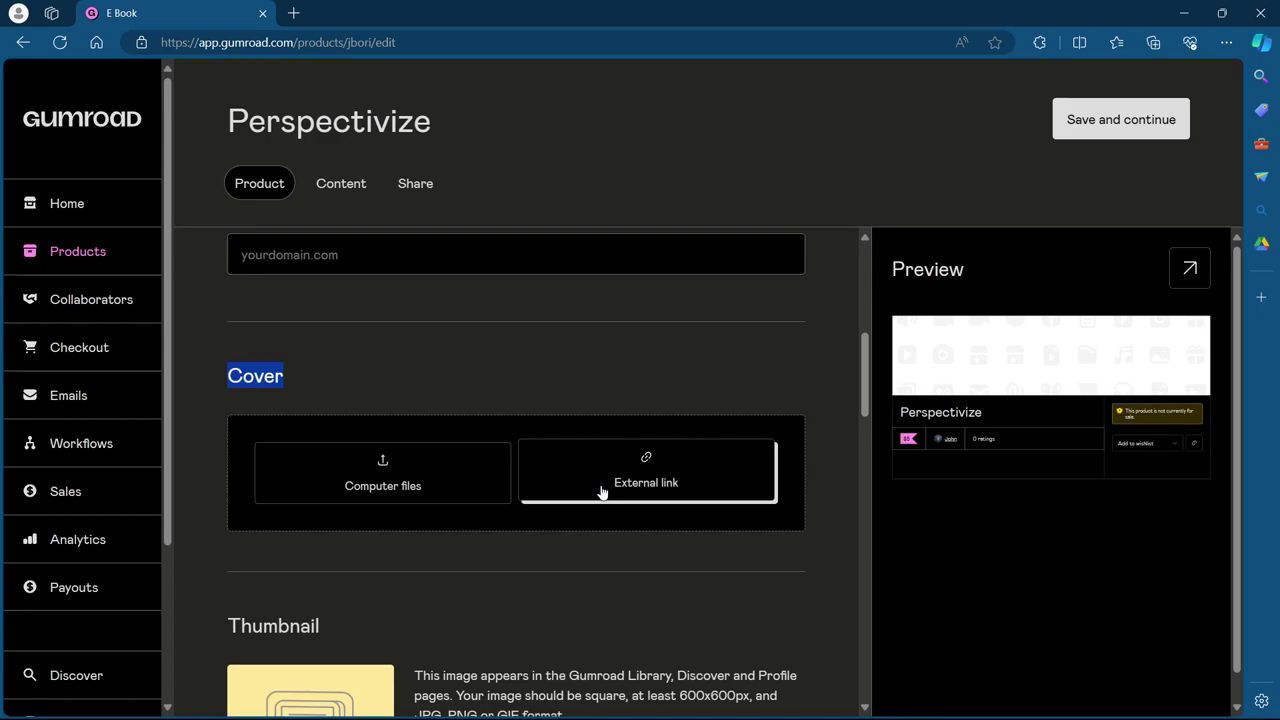
left_click(387, 490)
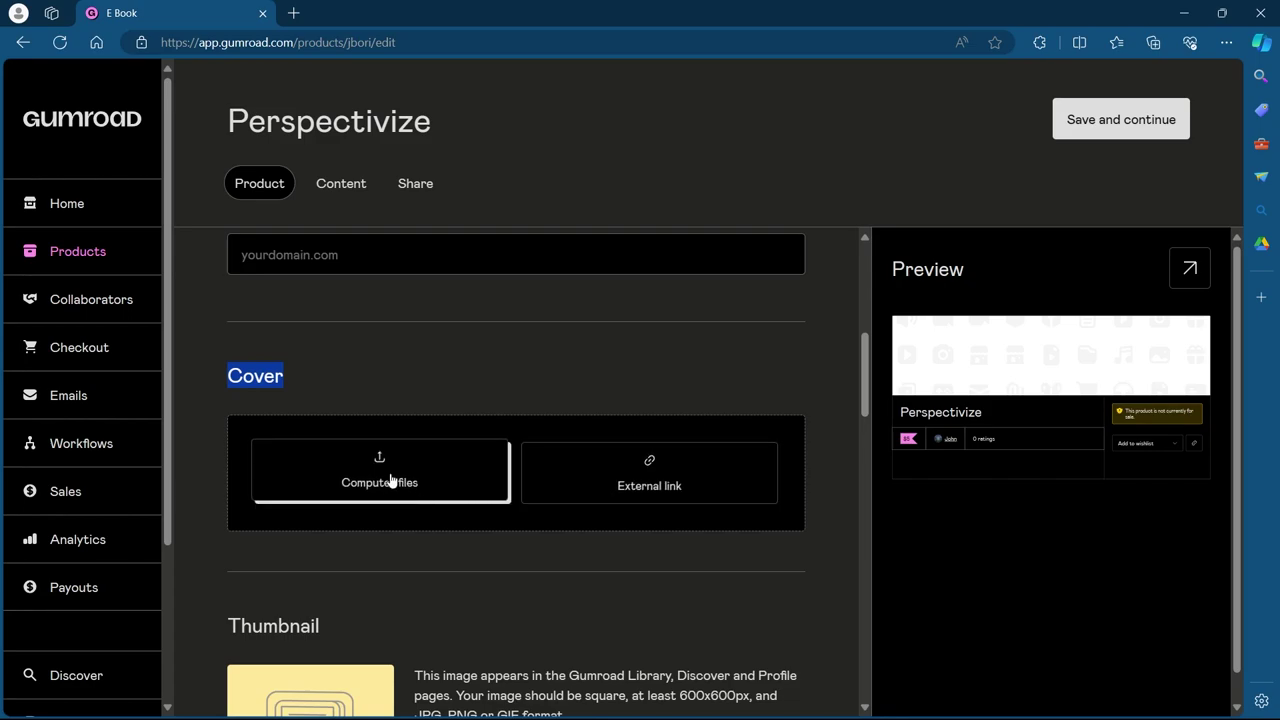
left_click(332, 276)
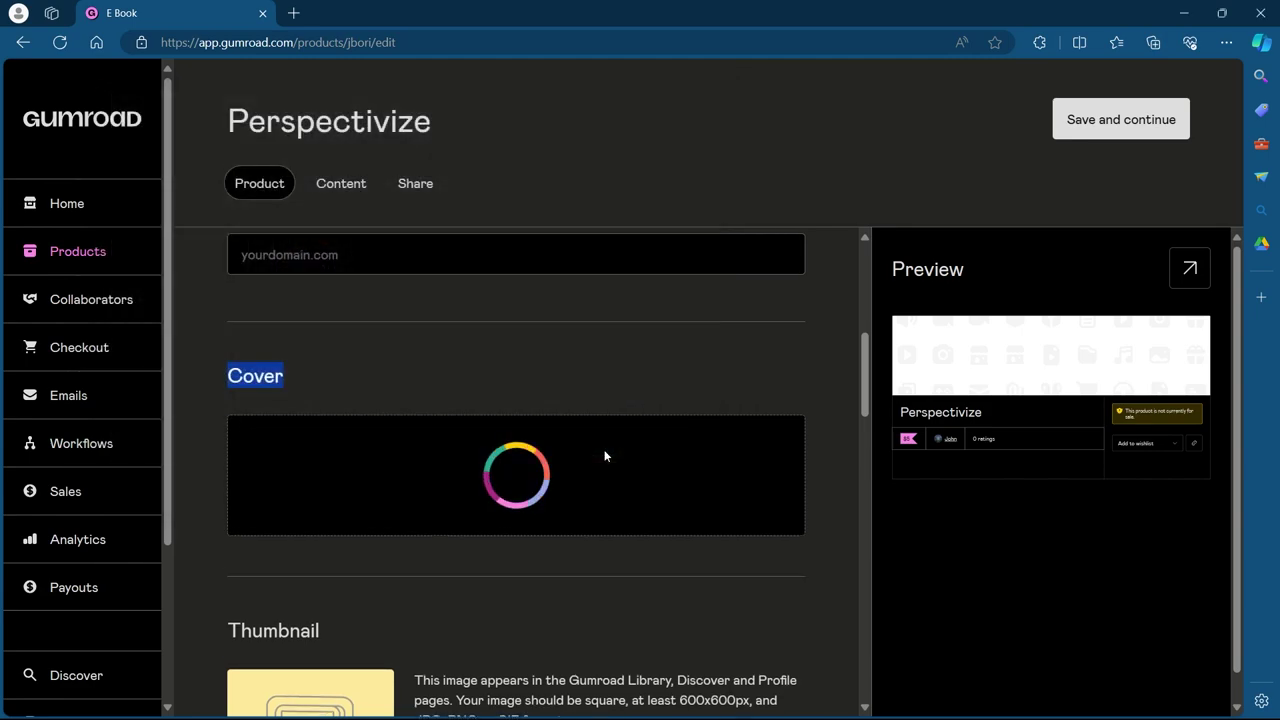
scroll(600, 490, "down", 8)
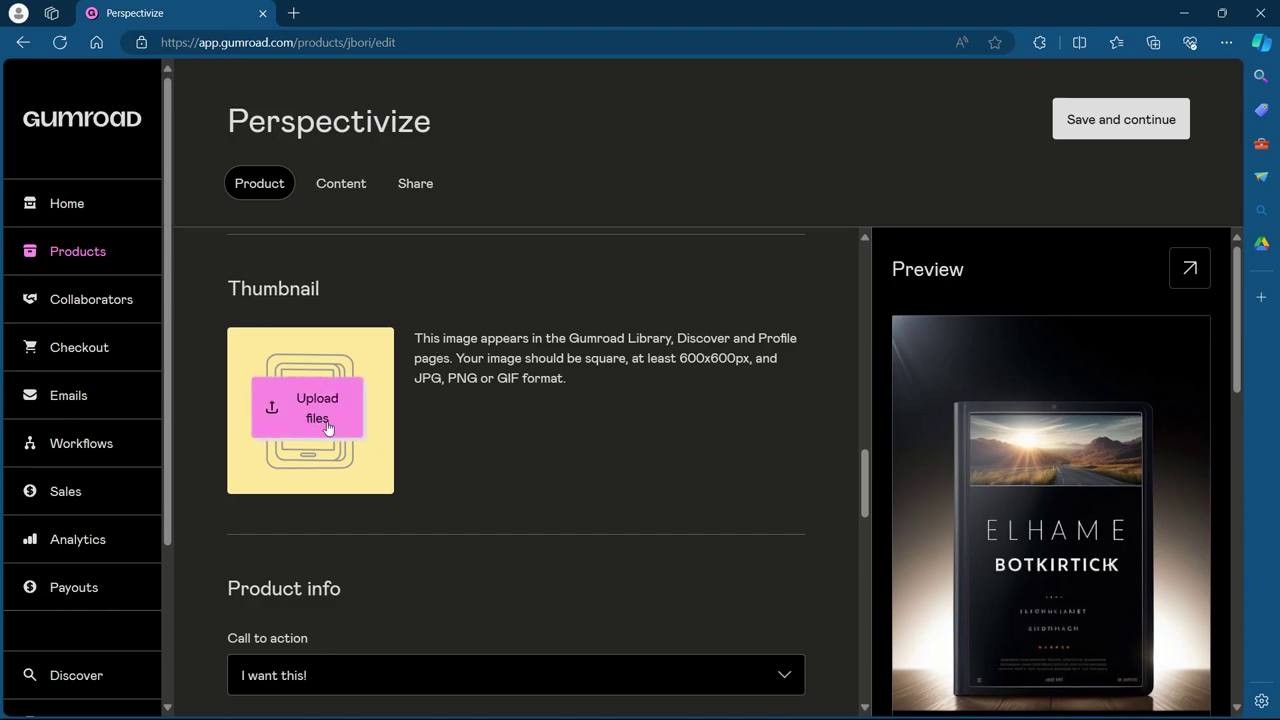
left_click(308, 398)
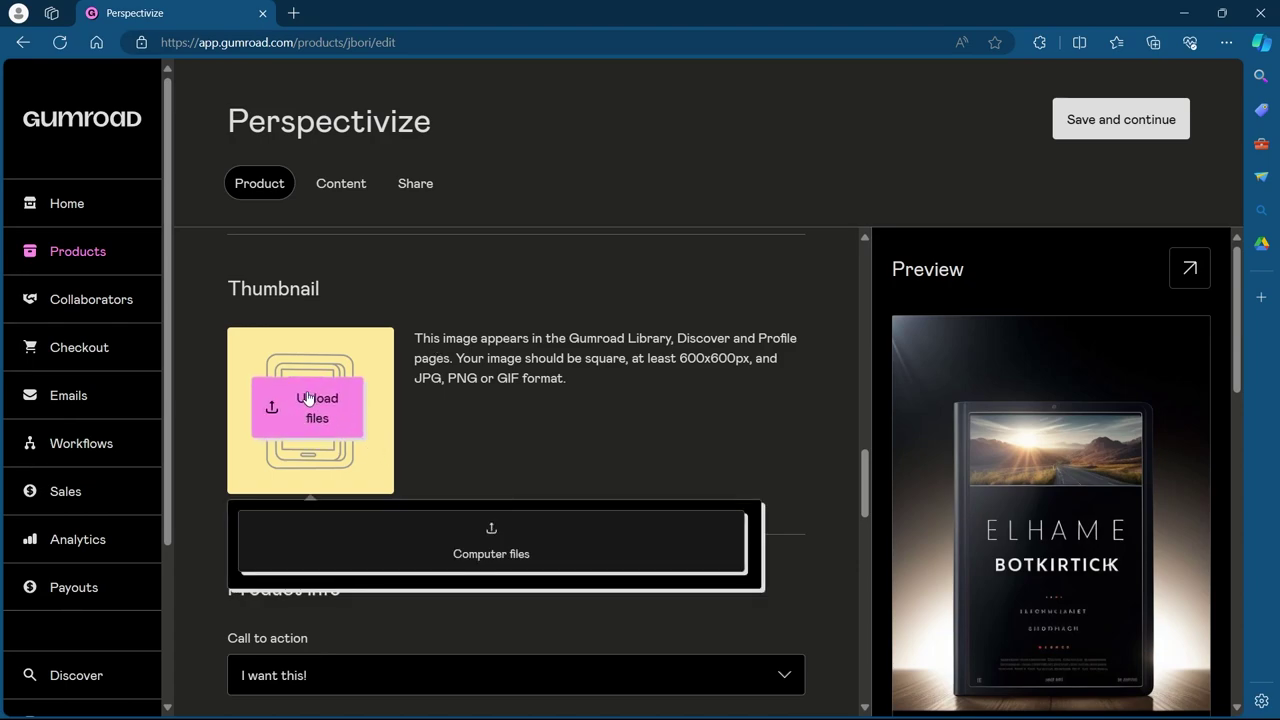
left_click(494, 532)
left_click(307, 232)
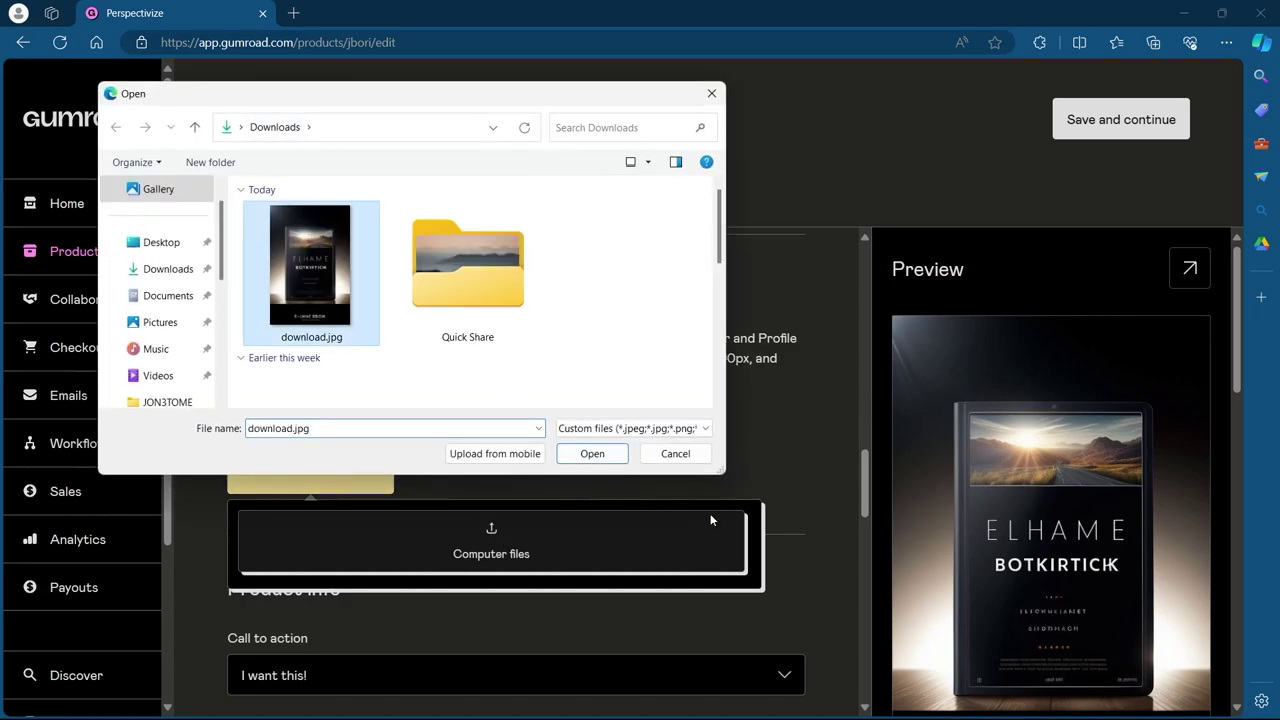
left_click(609, 453)
scroll(805, 517, "down", 1)
scroll(805, 517, "down", 3)
scroll(700, 330, "up", 5)
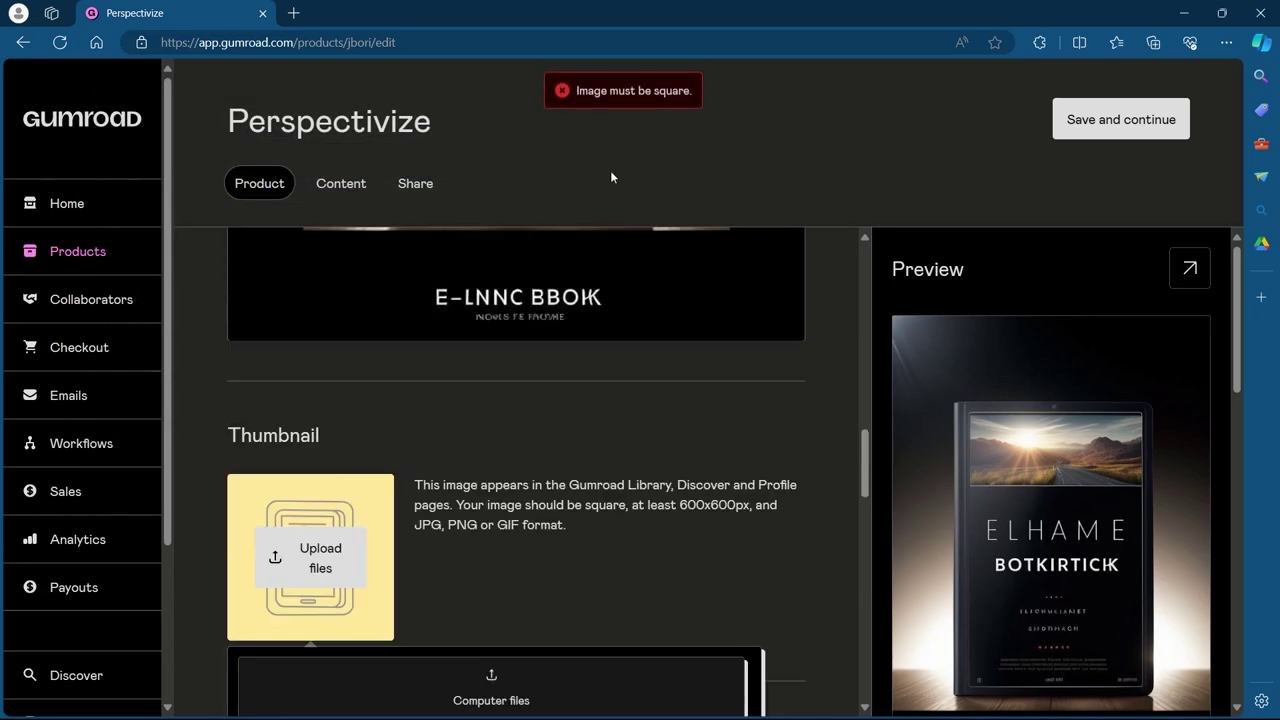
triple_click(699, 120)
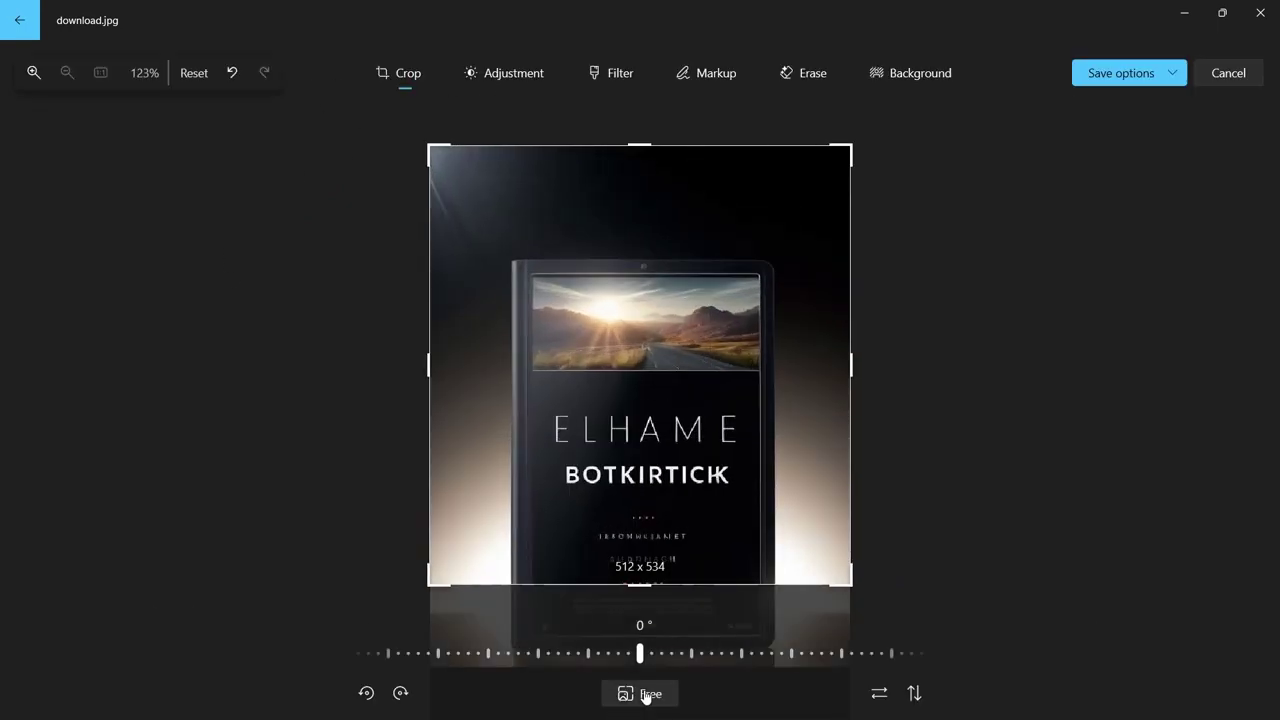
- Crop download.jpg to the Square ratio in Photos and save over the original
left_click(646, 693)
left_click(306, 628)
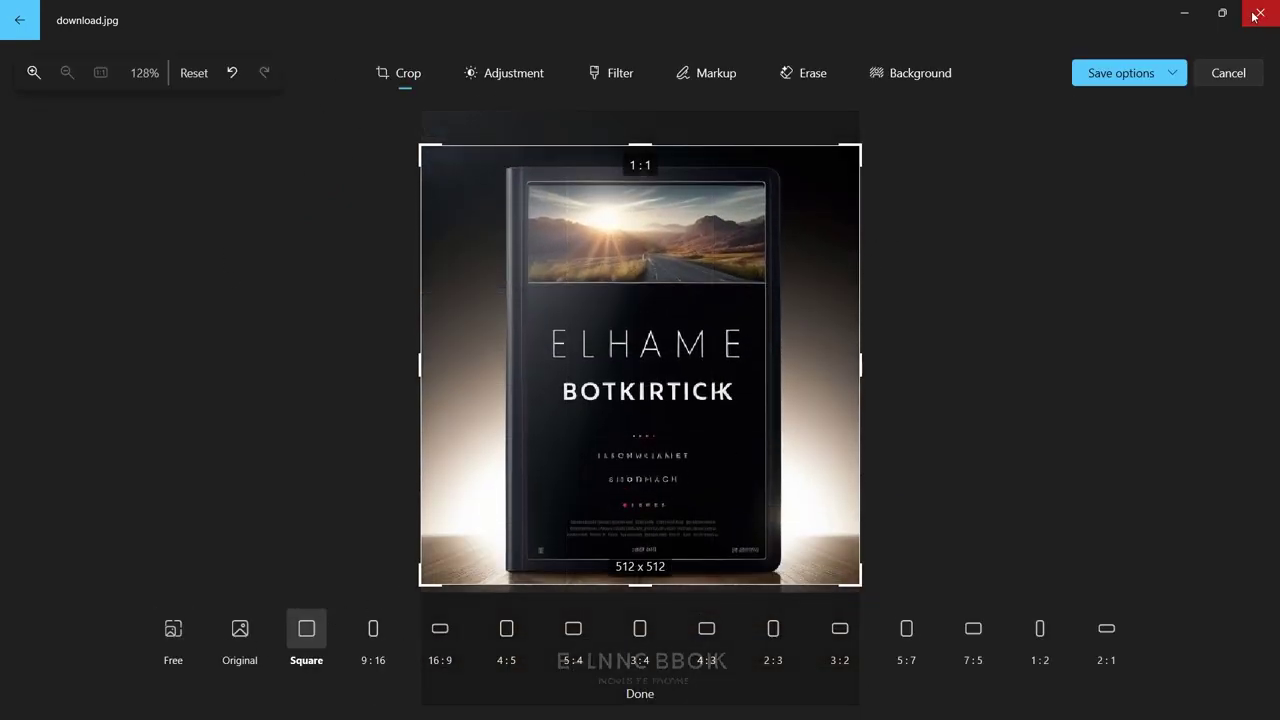
left_click(1151, 74)
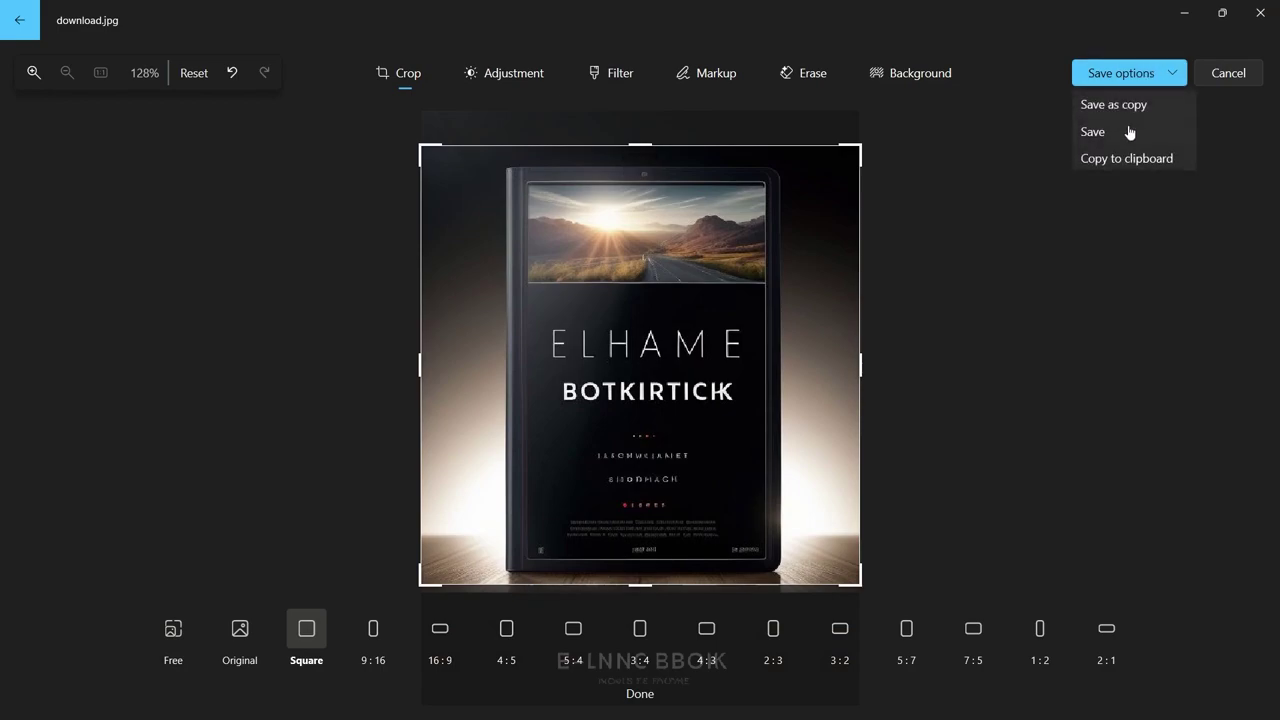
left_click(1124, 128)
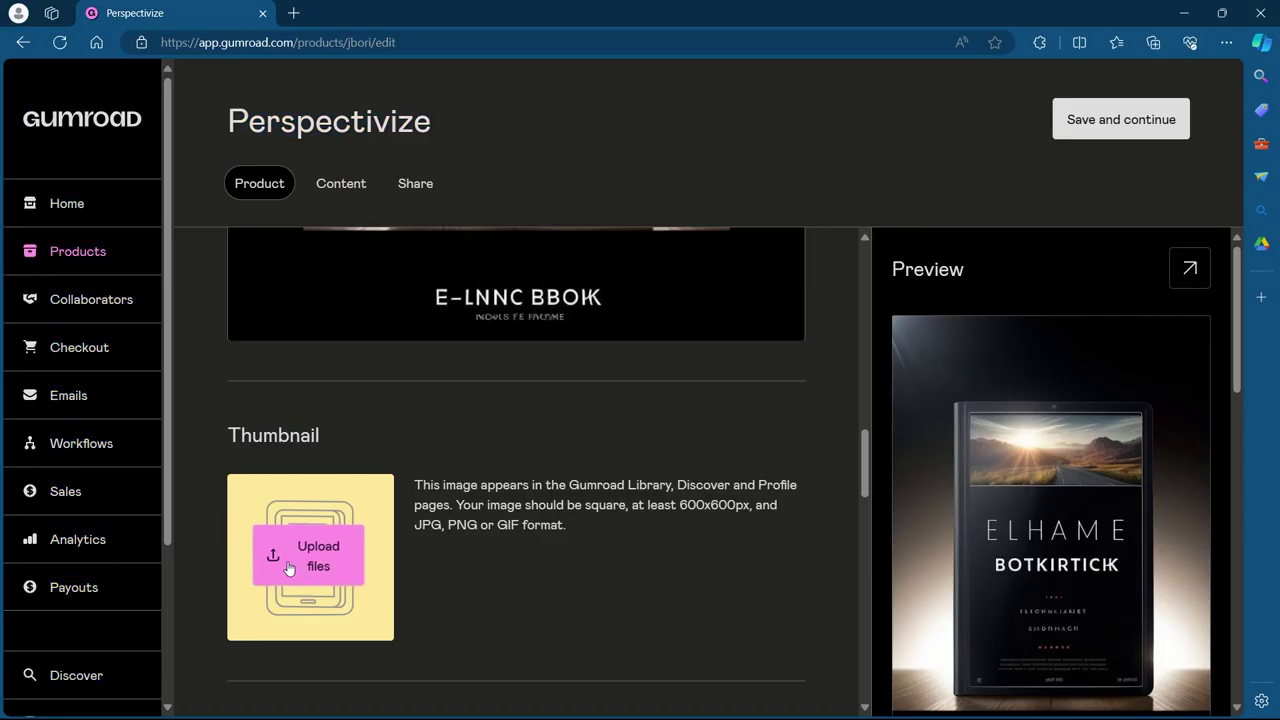
- Try the cropped 512 x 512 image as the thumbnail, which is rejected for being under 600x600px
left_click(288, 568)
scroll(400, 560, "down", 2)
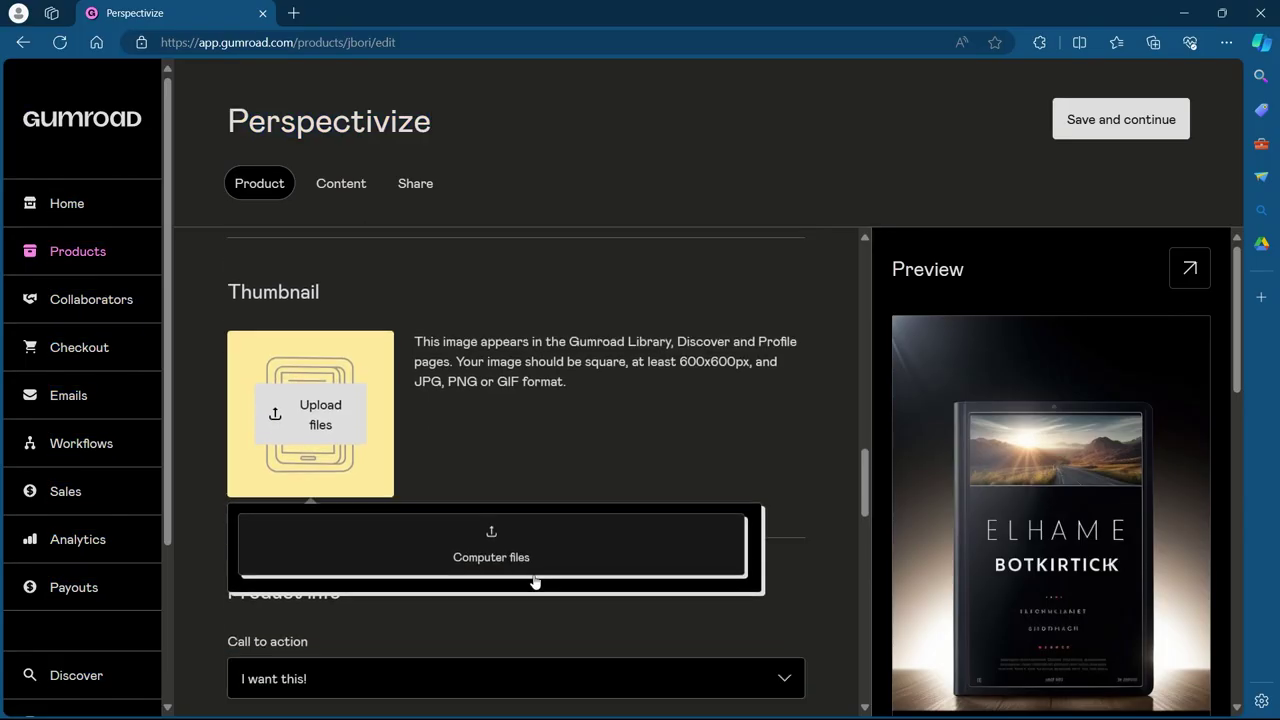
left_click(470, 545)
double_click(309, 271)
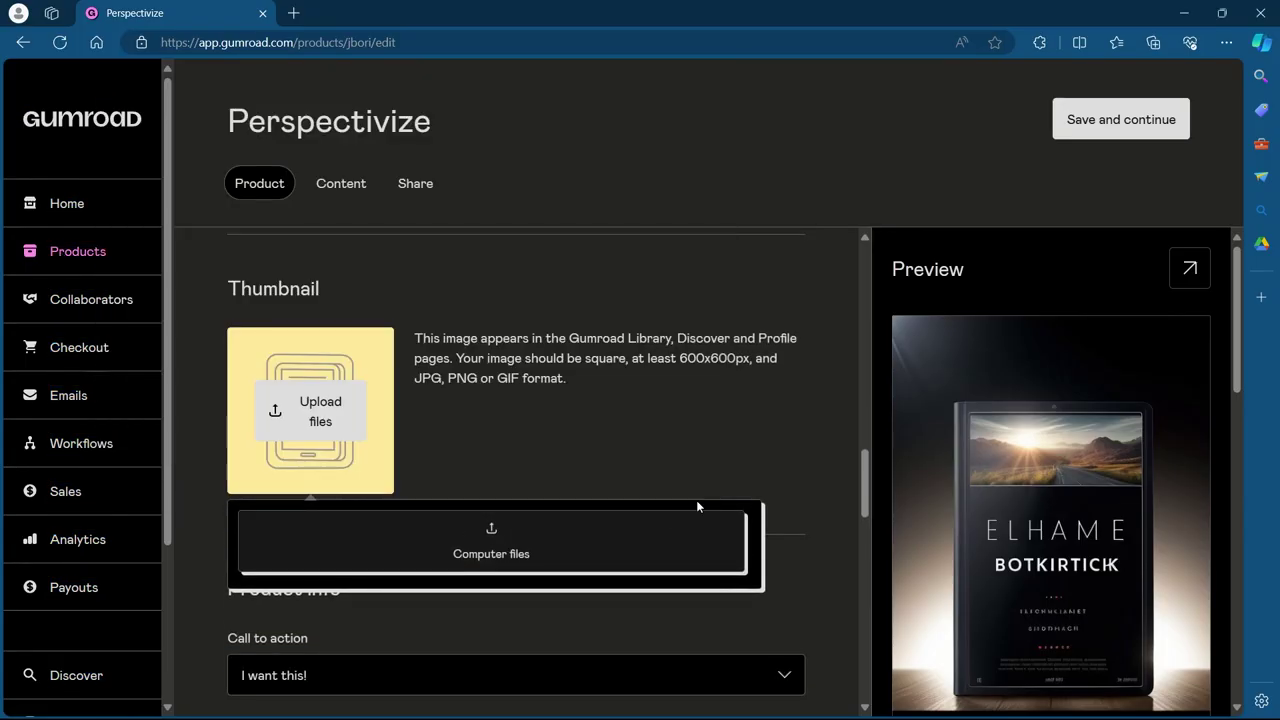
scroll(696, 500, "down", 2)
scroll(596, 465, "up", 1)
scroll(596, 465, "up", 1)
left_click(320, 406)
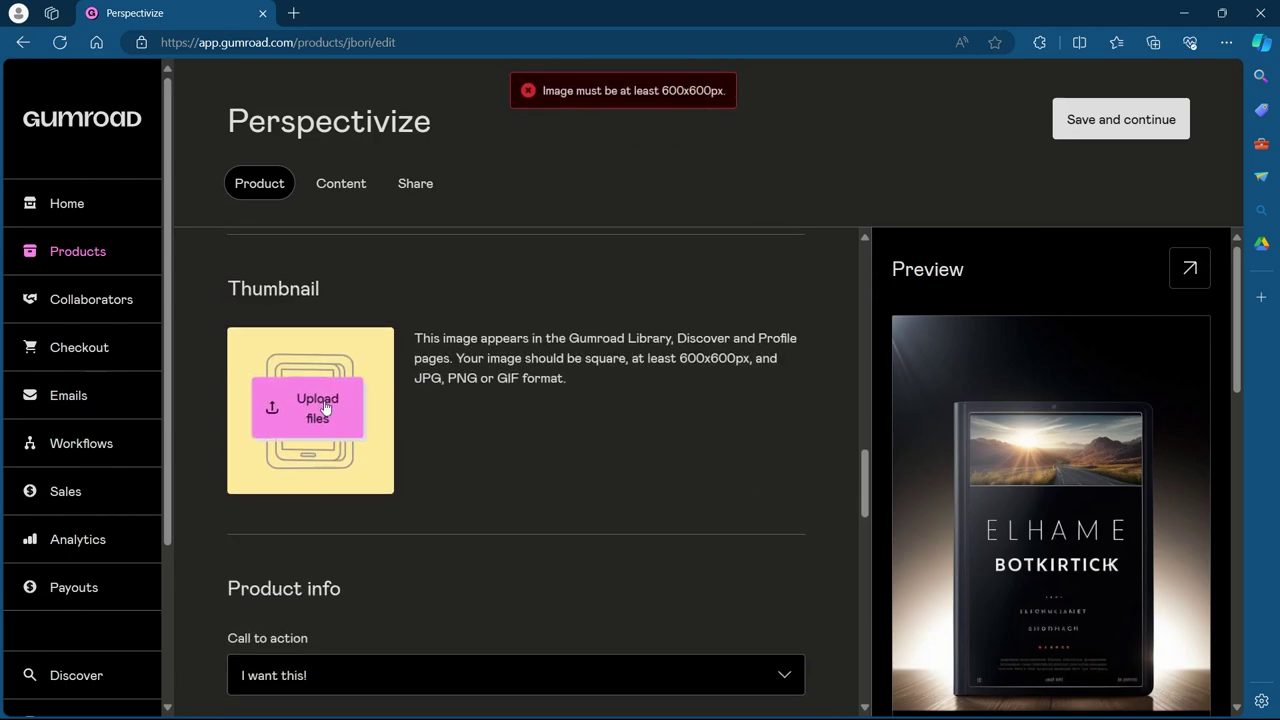
left_click(325, 408)
left_click(325, 408)
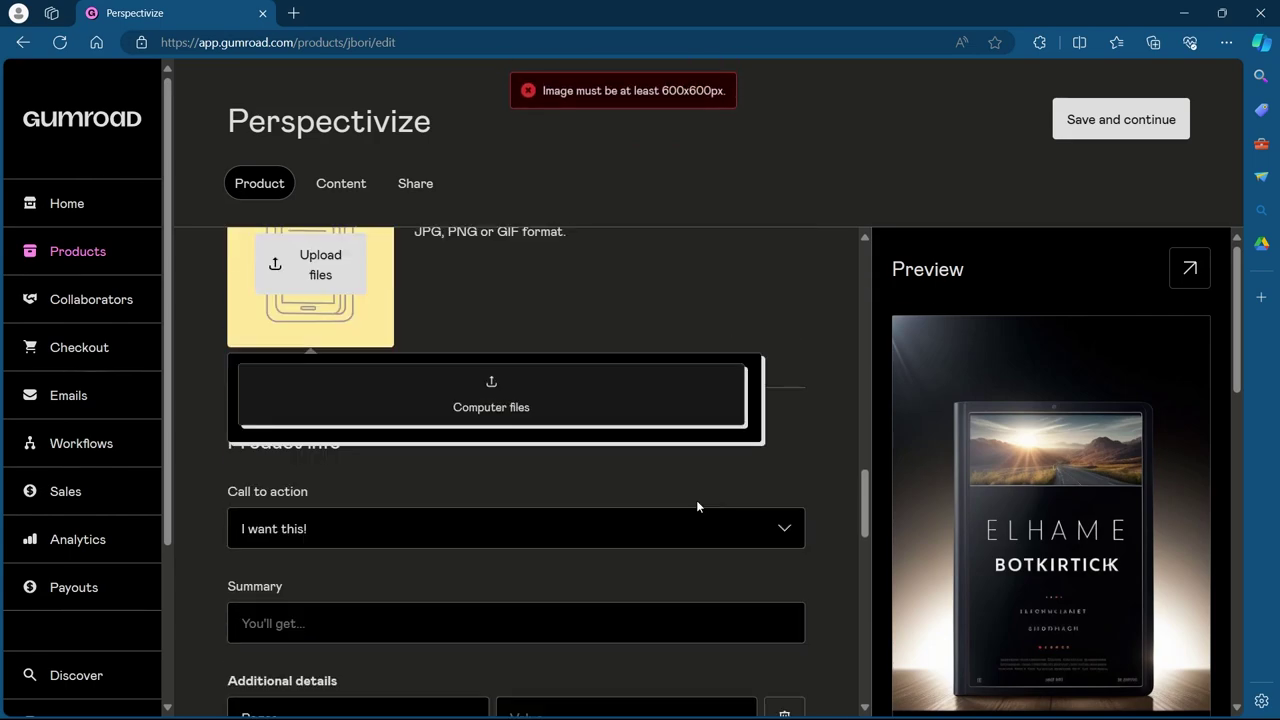
- Open the imResizer 600x600 image resizer in a new browser tab
left_click(403, 423)
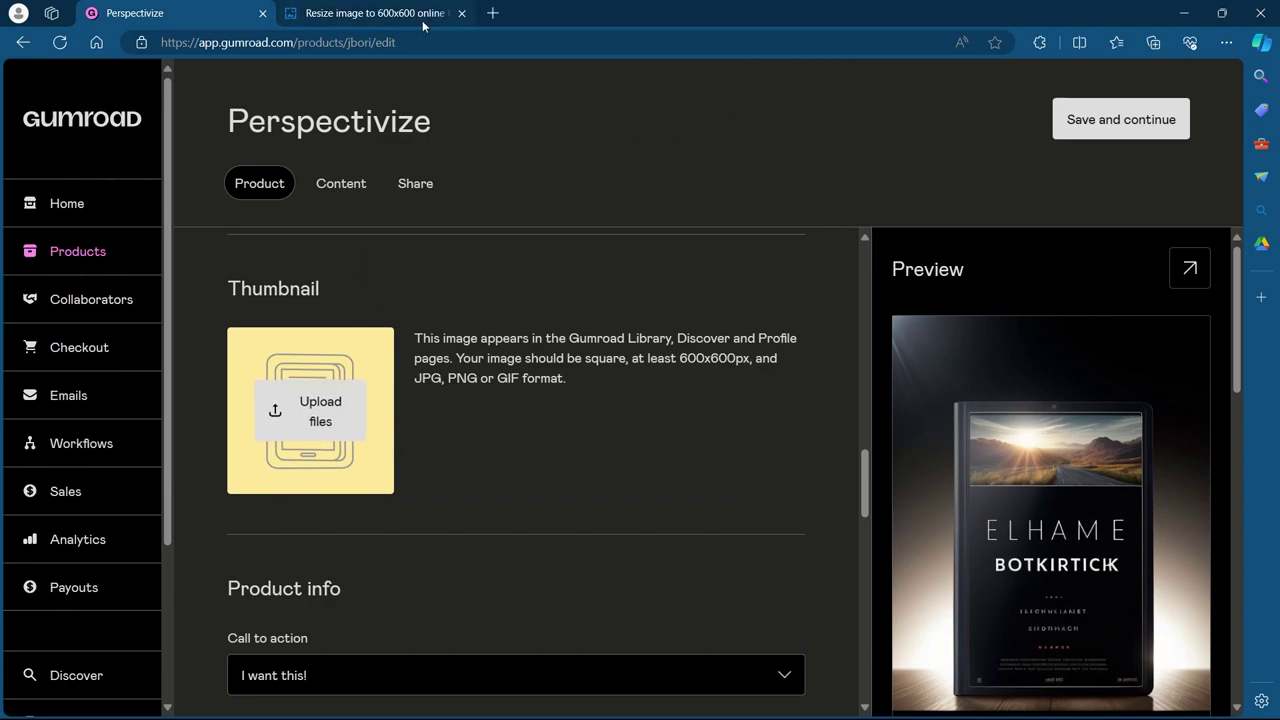
left_click(424, 14)
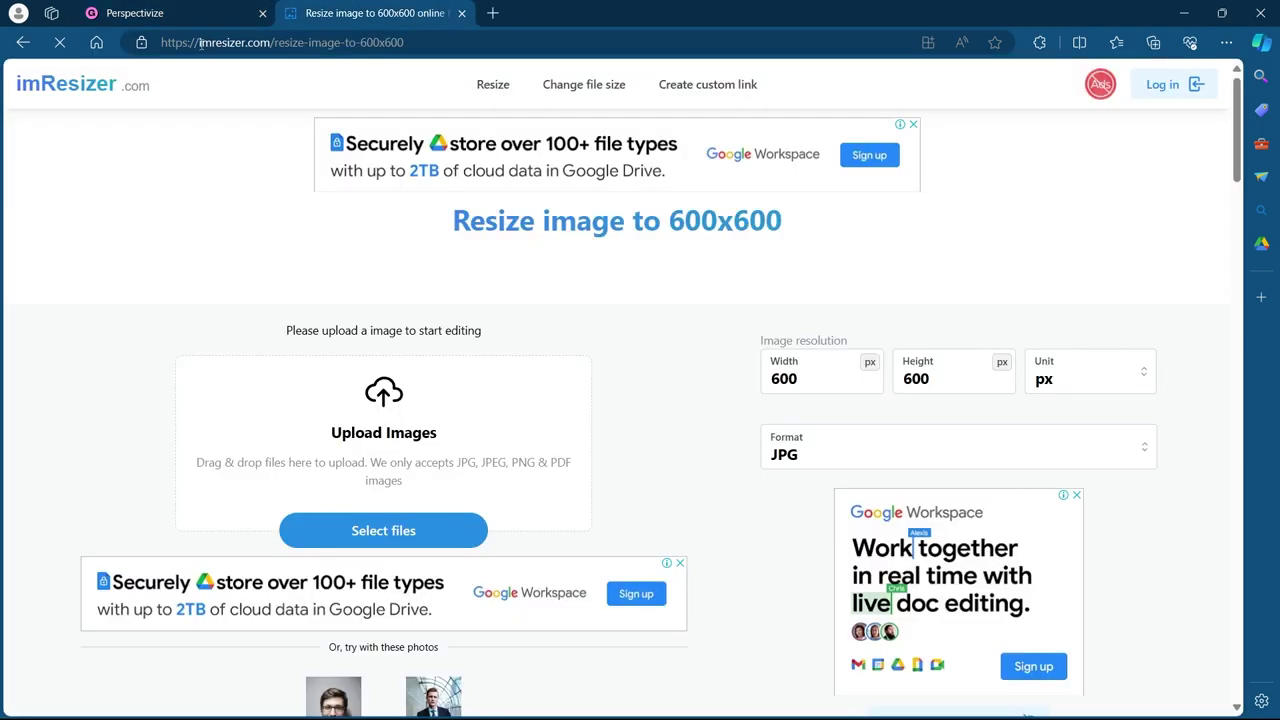
left_click_drag(200, 43, 270, 45)
key("Escape")
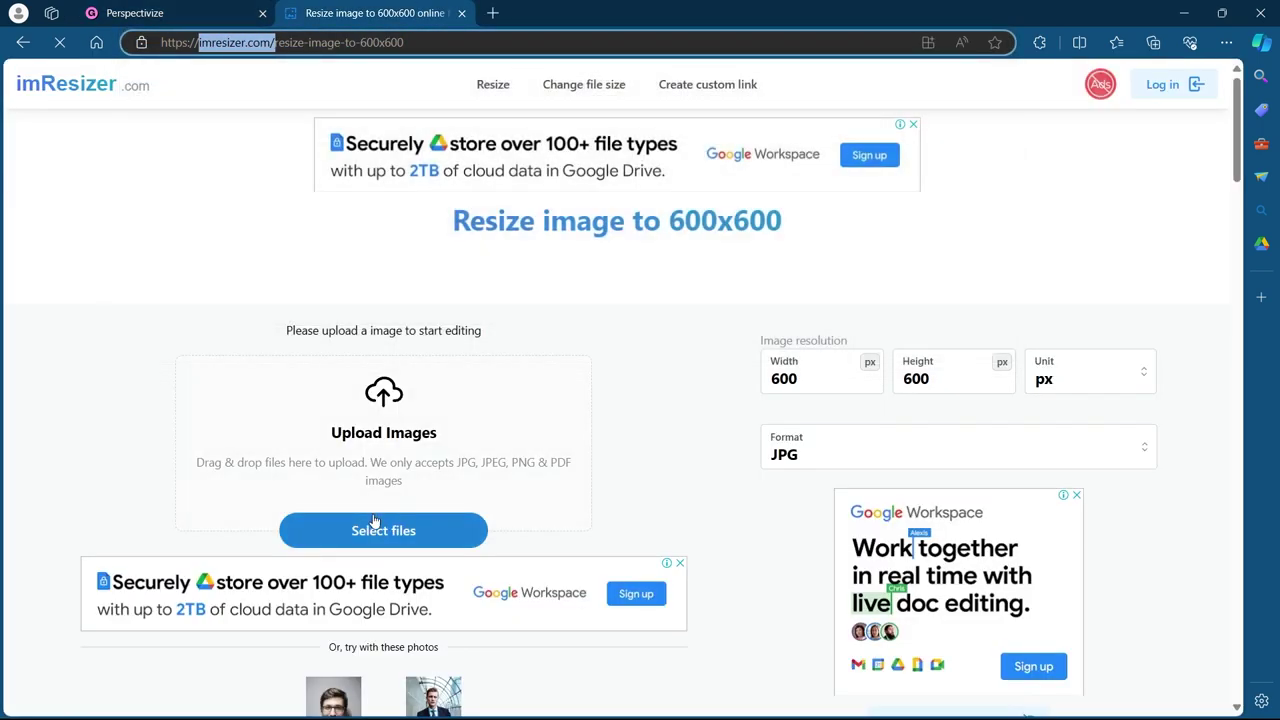
- Resize dd.jpg from Downloads to a 600 x 600 px JPG, download it, and return to Gumroad
left_click(374, 523)
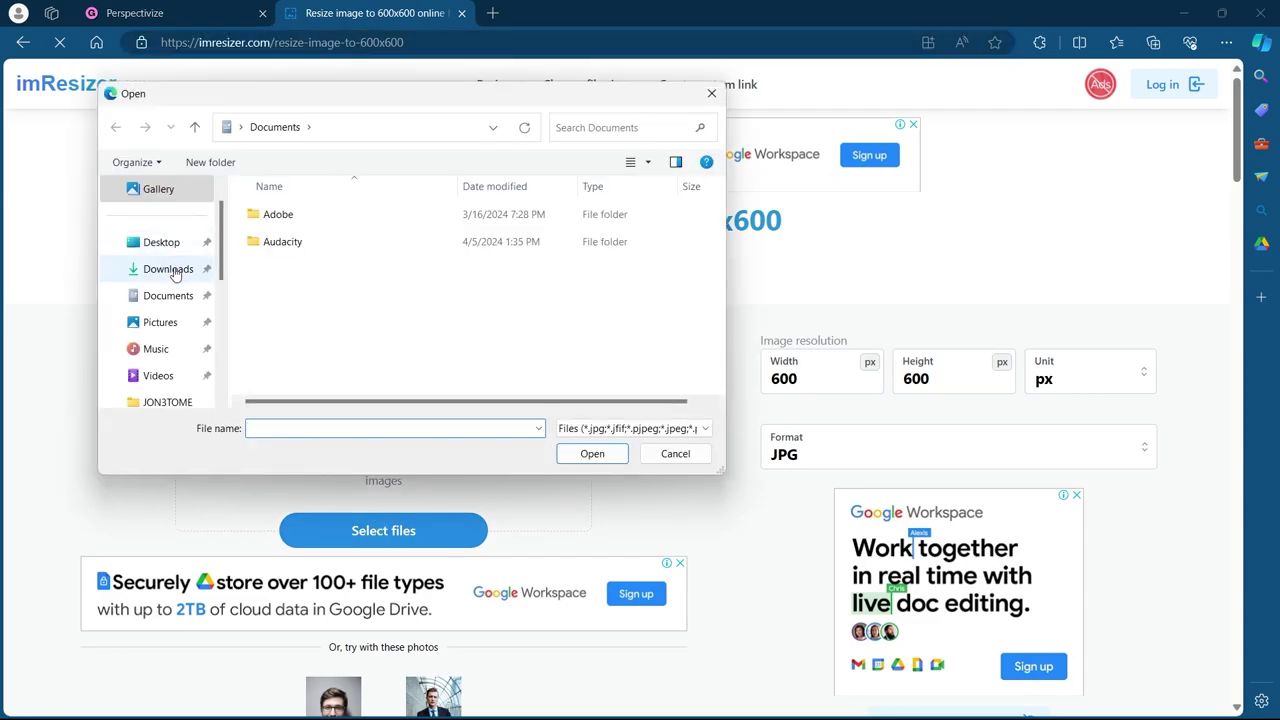
left_click(168, 270)
left_click(296, 288)
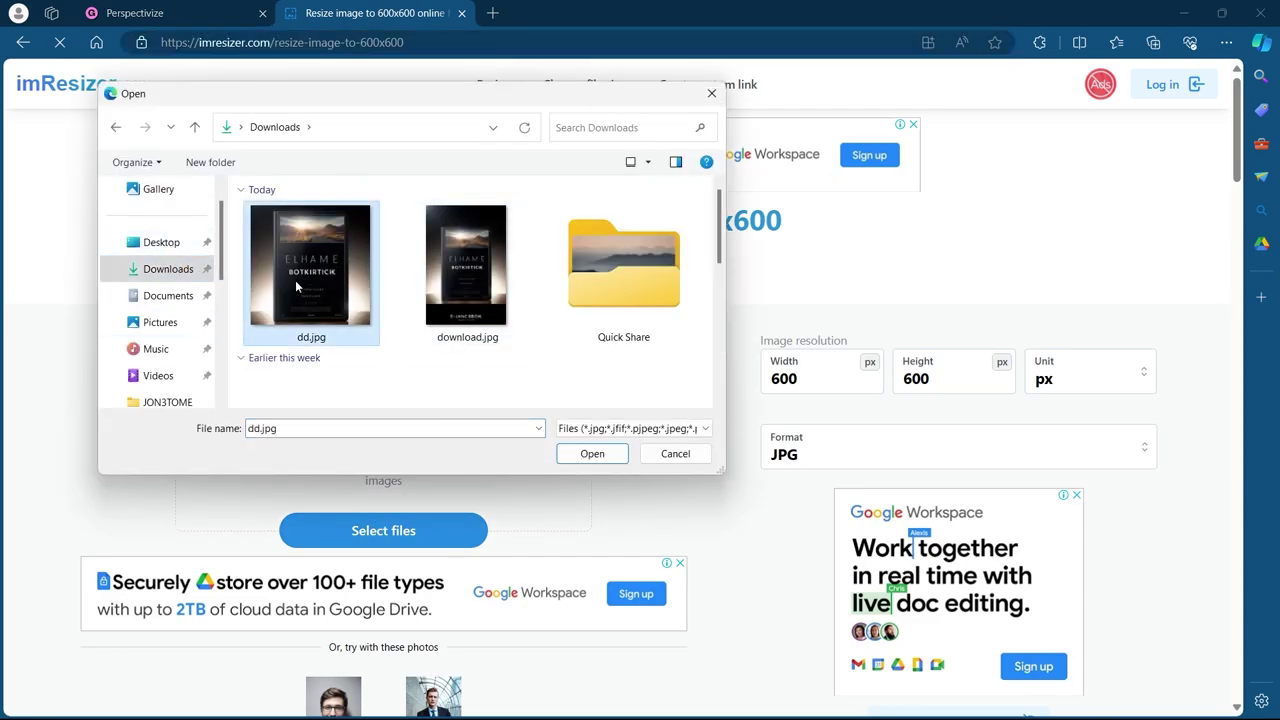
left_click(592, 454)
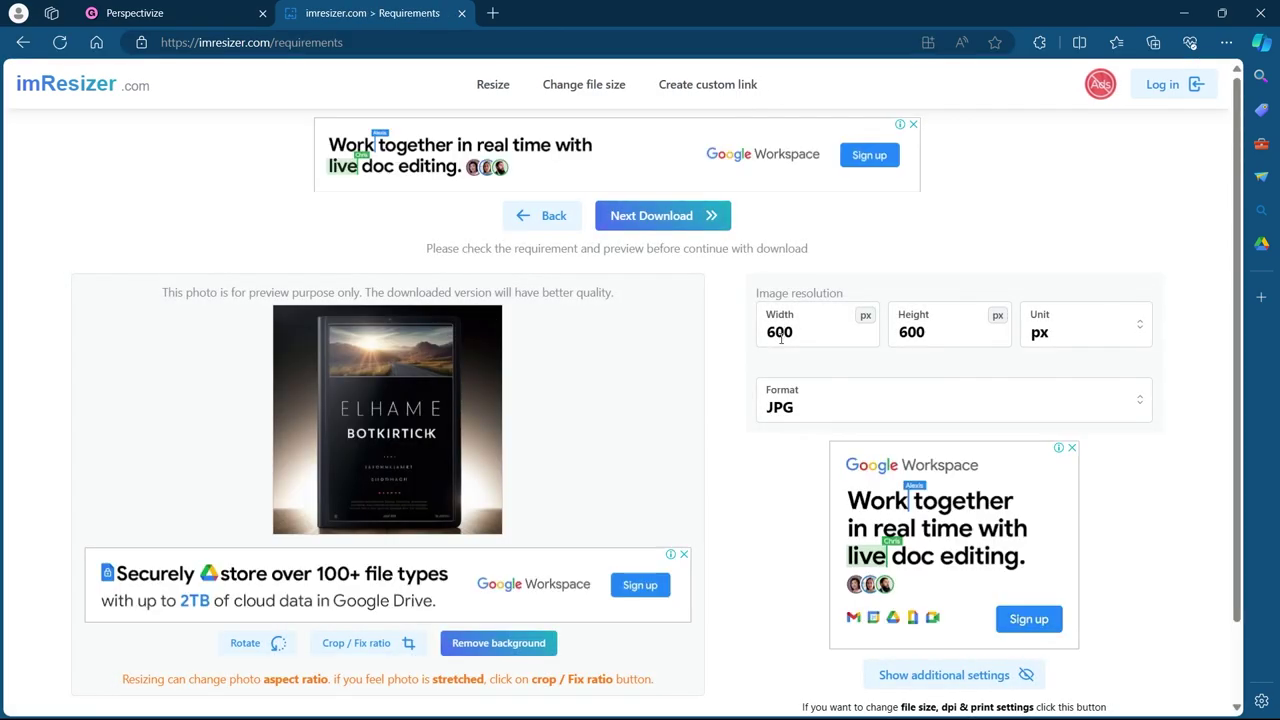
scroll(606, 317, "down", 1)
scroll(651, 223, "up", 1)
left_click(668, 222)
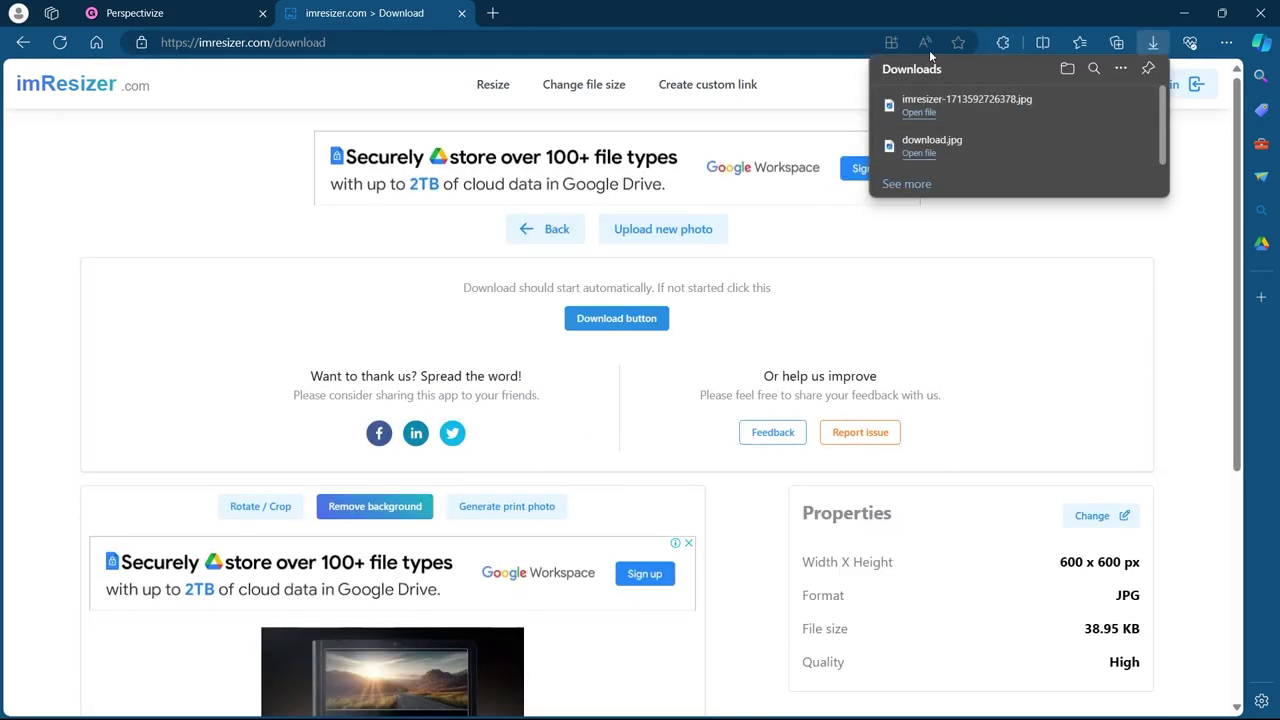
left_click(195, 10)
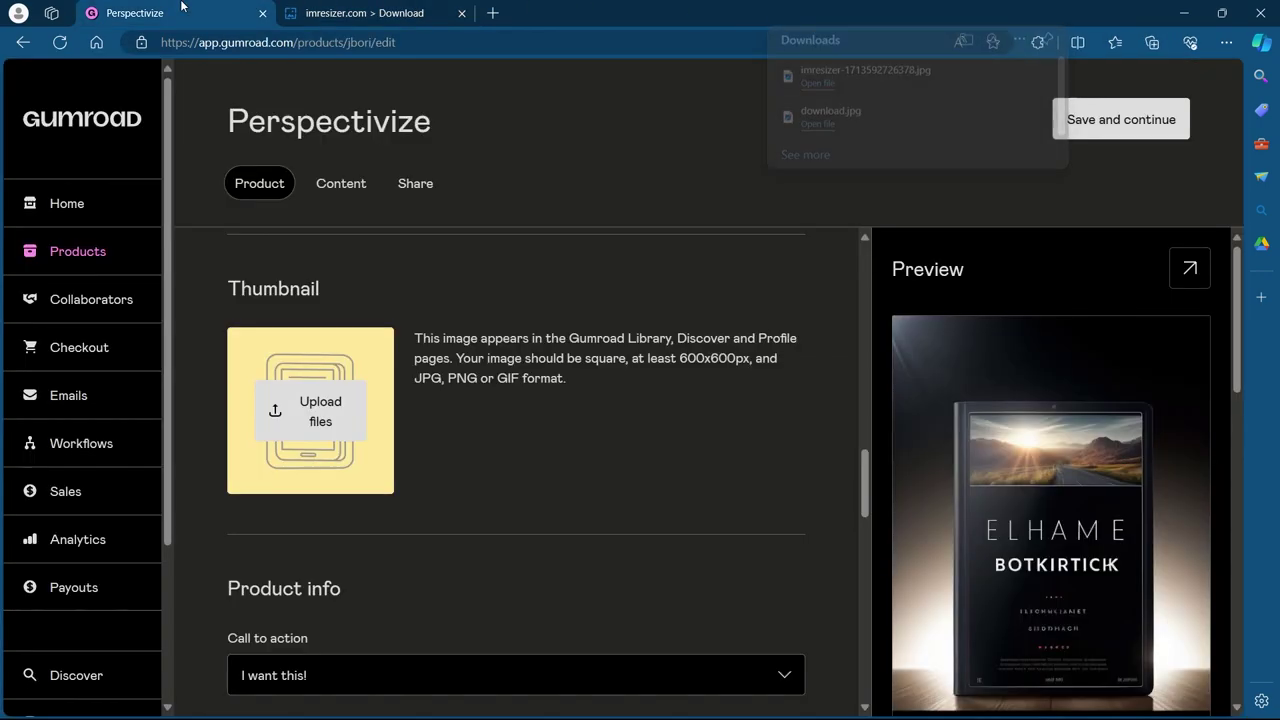
- Upload the resized imresizer JPG from Downloads as the Perspectivize thumbnail
left_click(332, 423)
left_click(459, 545)
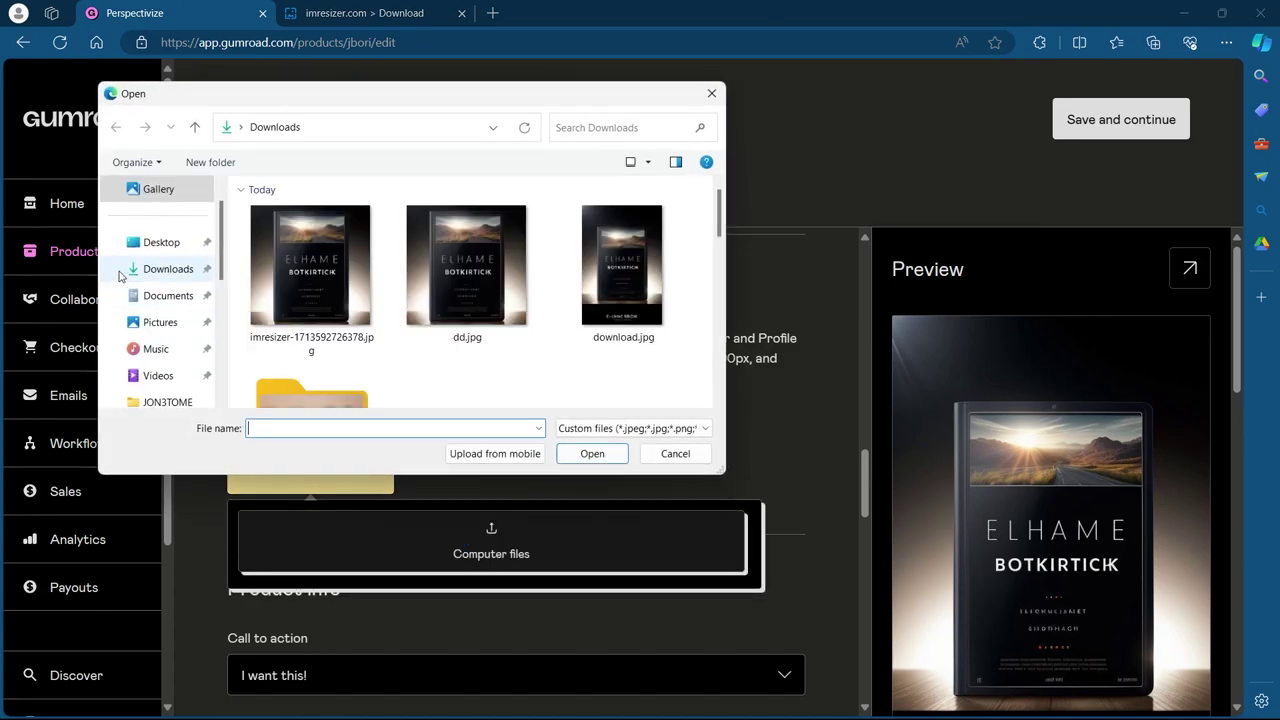
left_click(160, 270)
left_click(310, 268)
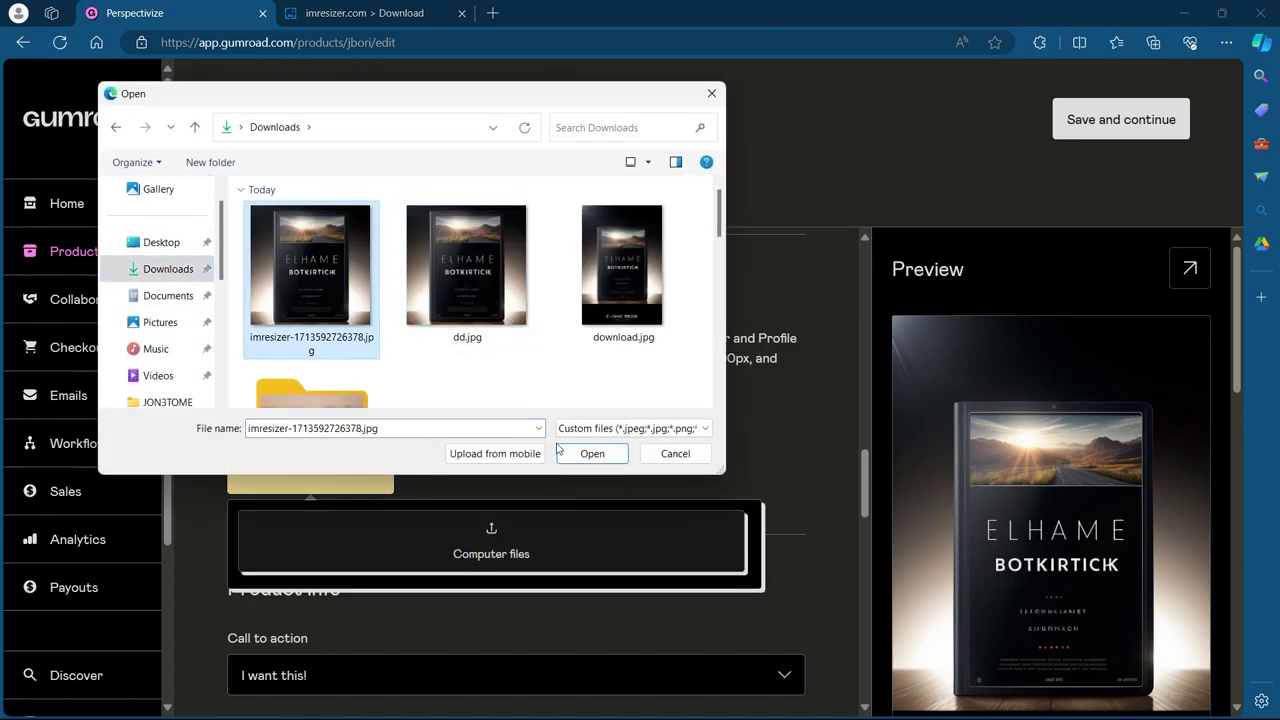
left_click(592, 454)
scroll(580, 442, "down", 1)
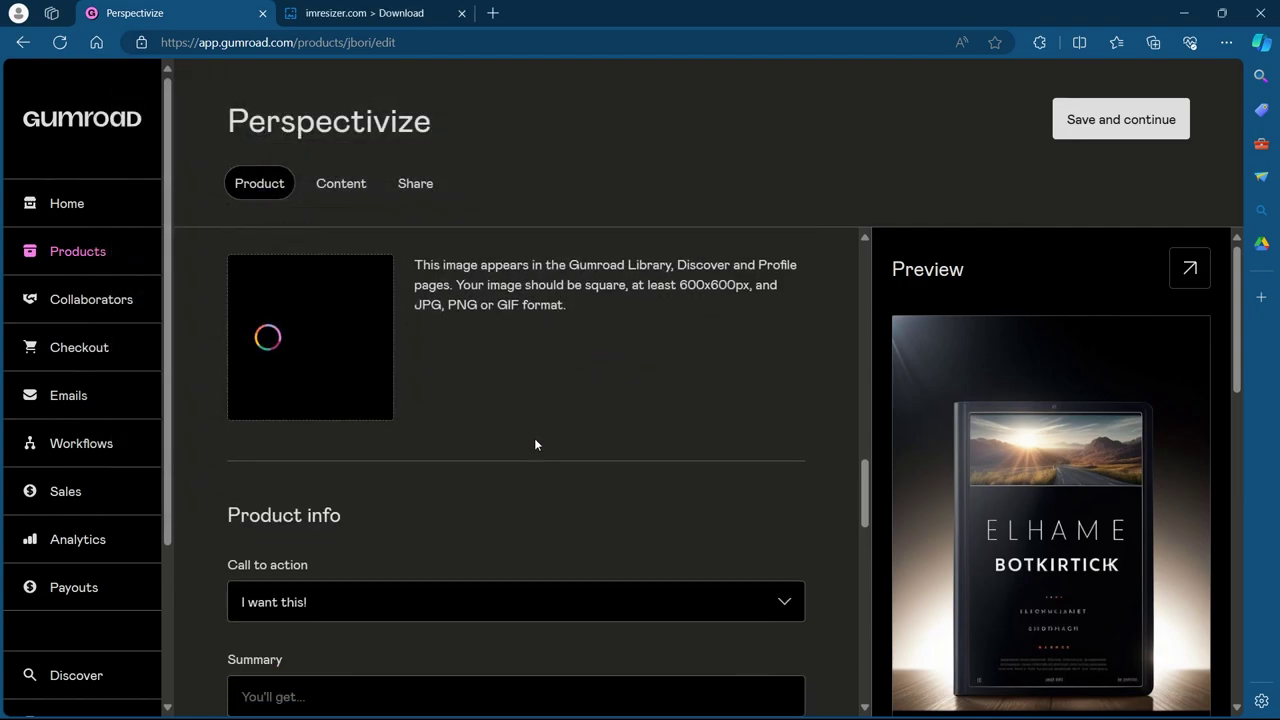
scroll(482, 412, "up", 2)
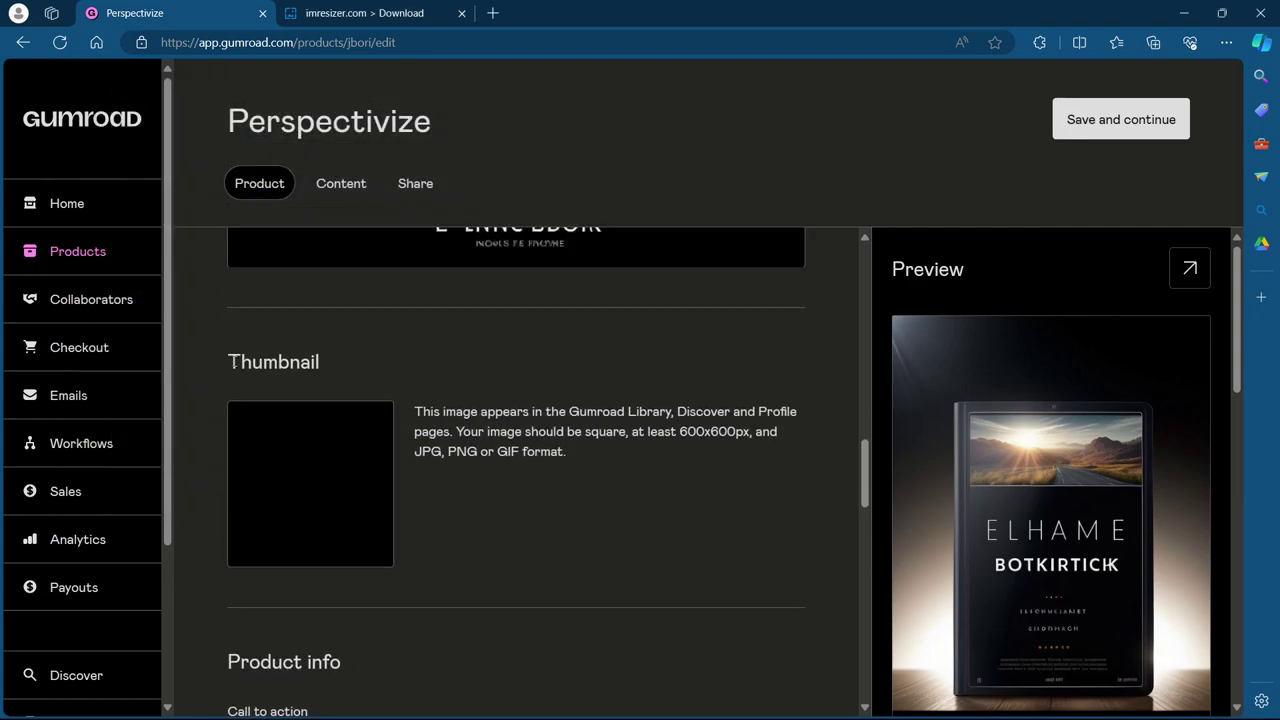
scroll(417, 561, "up", 1)
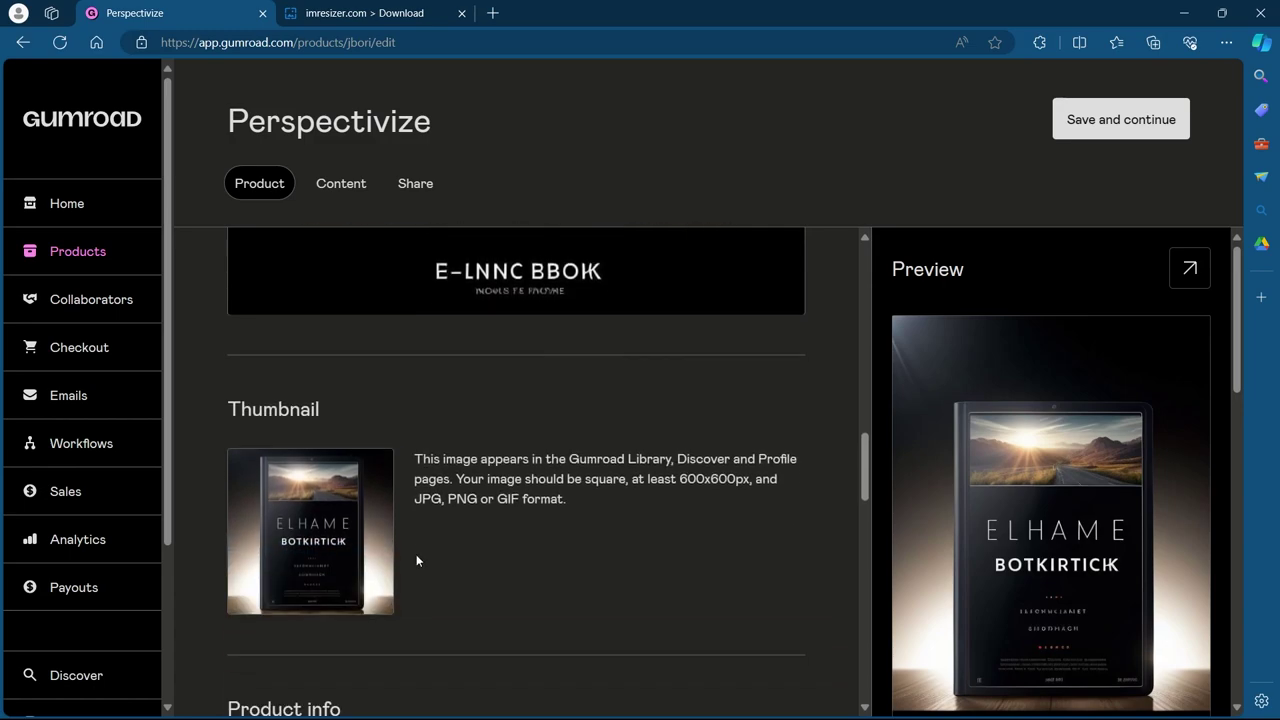
scroll(417, 561, "down", 4)
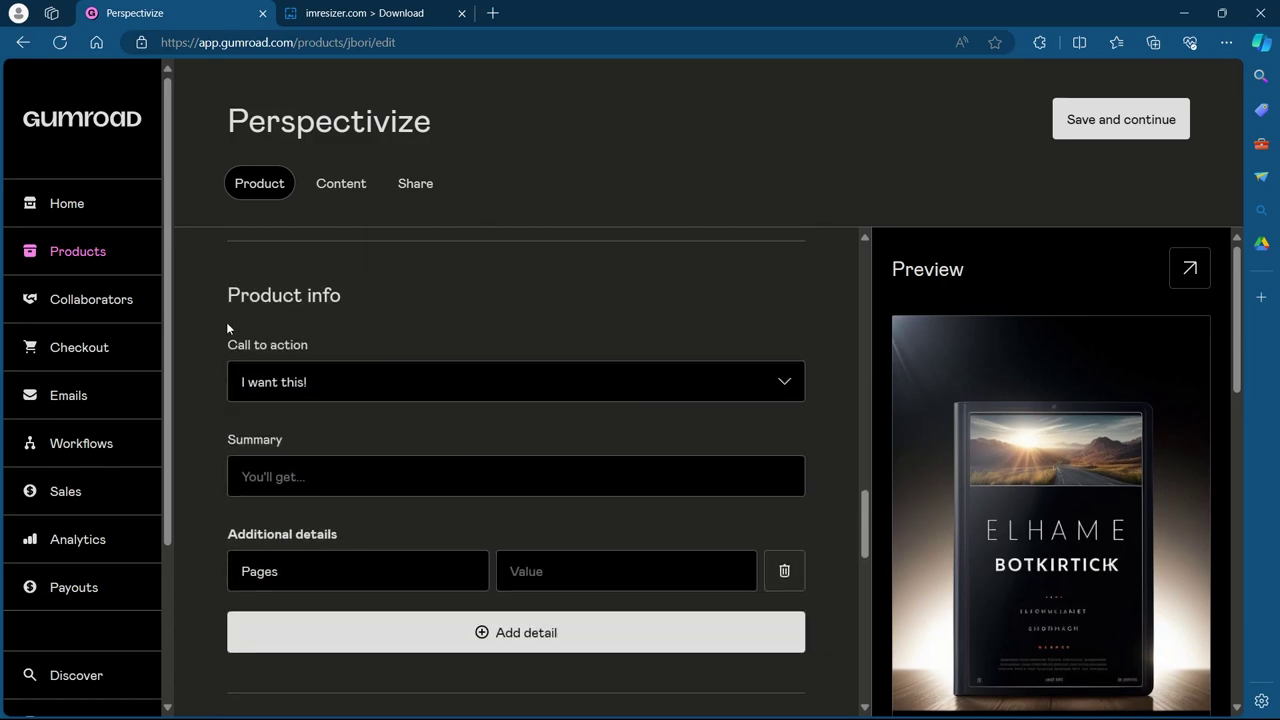
- Set the call to action to 'Buy this' and the summary to 'You'll get life enriching knowledge'
left_click_drag(230, 345, 334, 352)
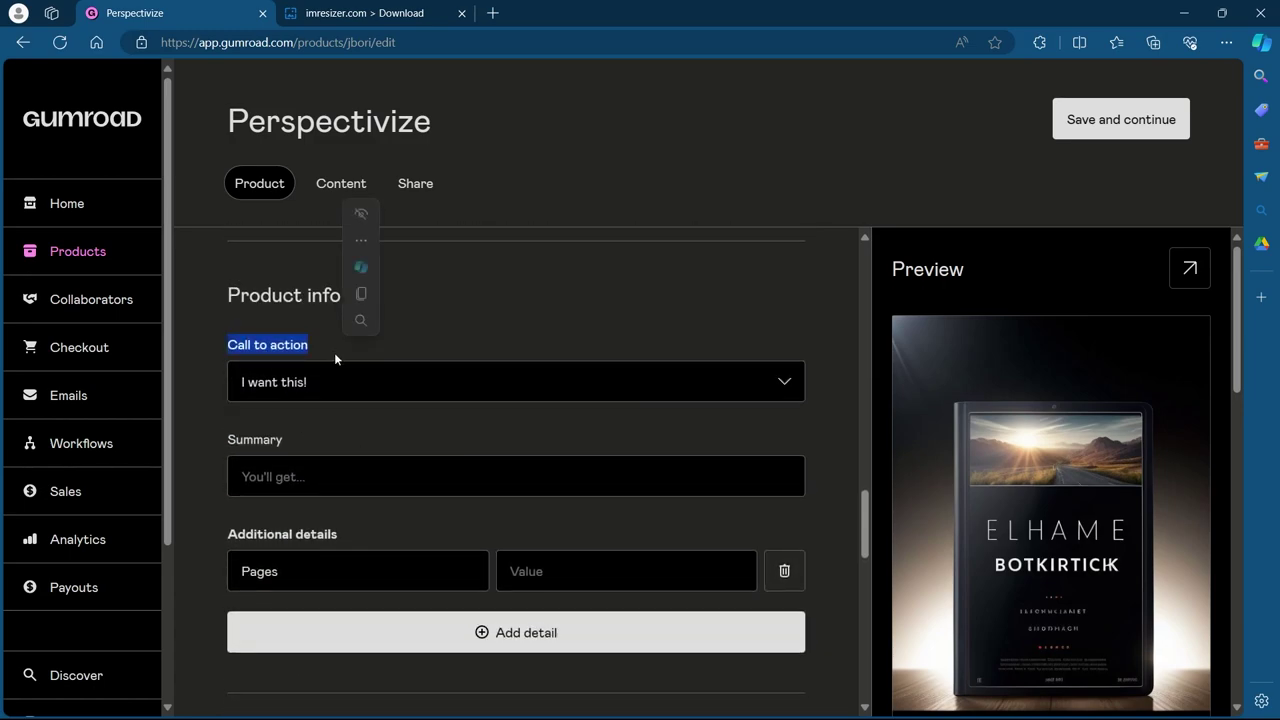
left_click(780, 379)
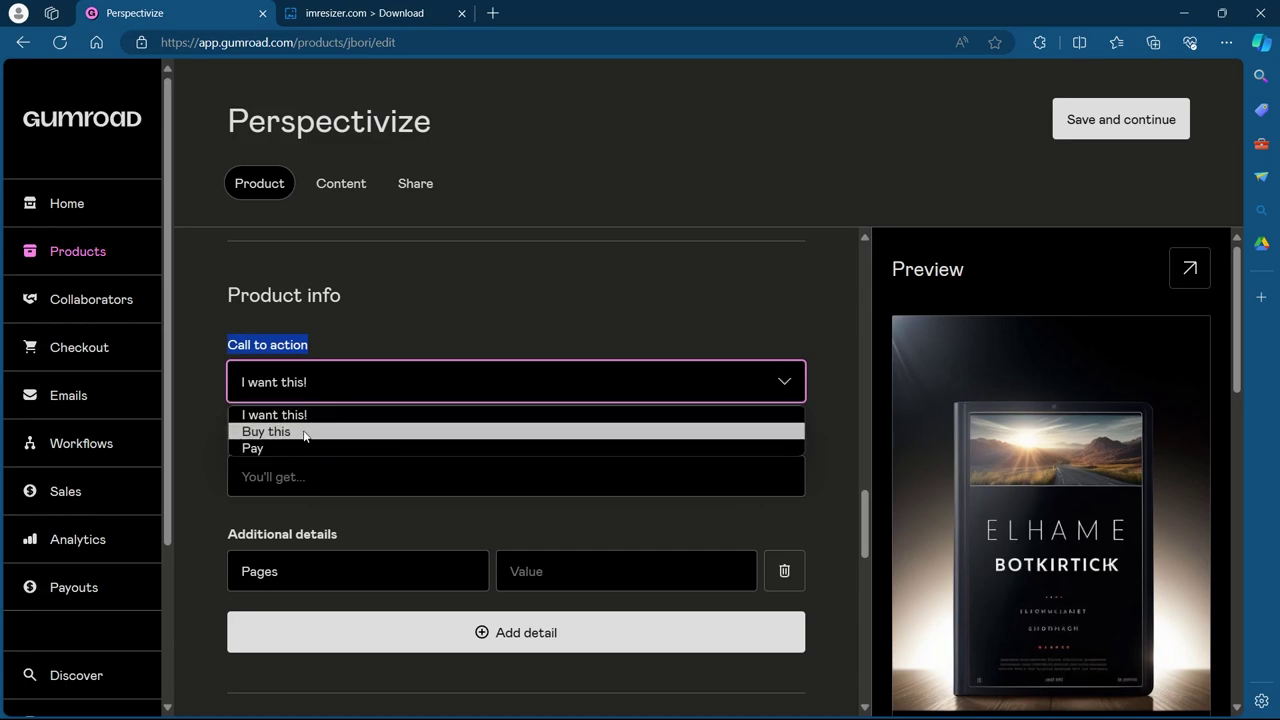
left_click(305, 434)
left_click(268, 475)
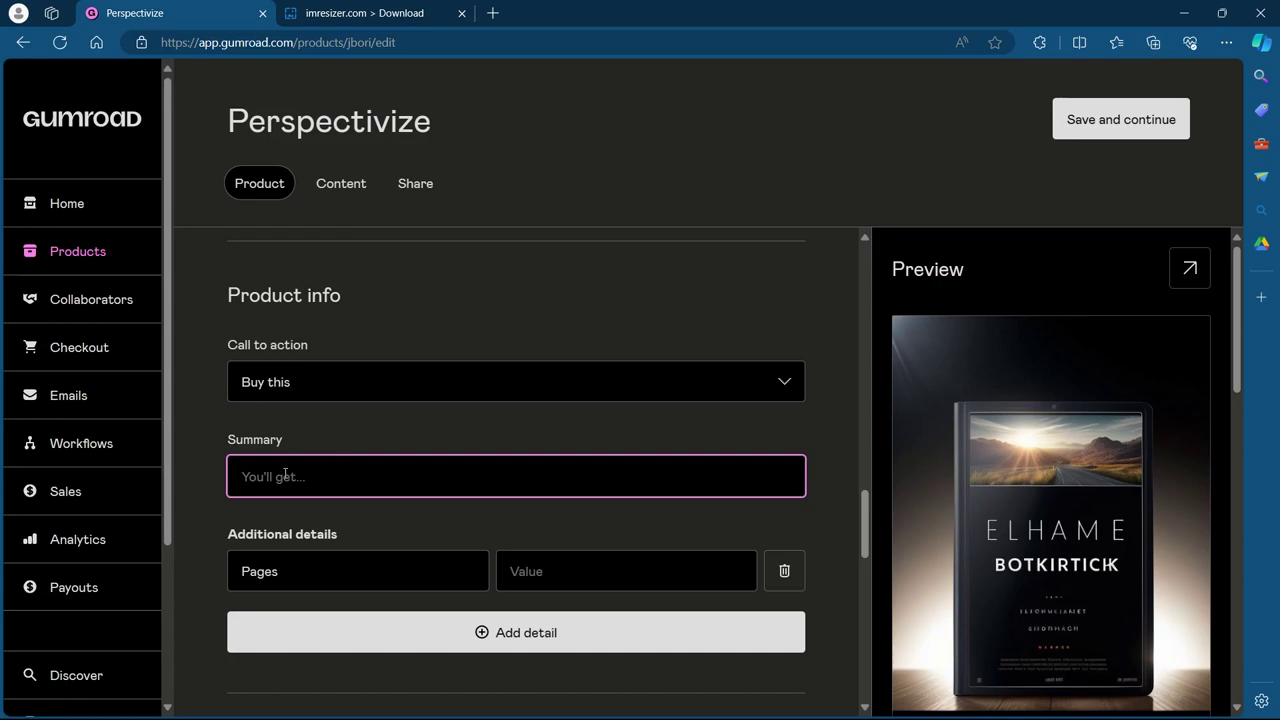
type("You'll get life enriching knowledge")
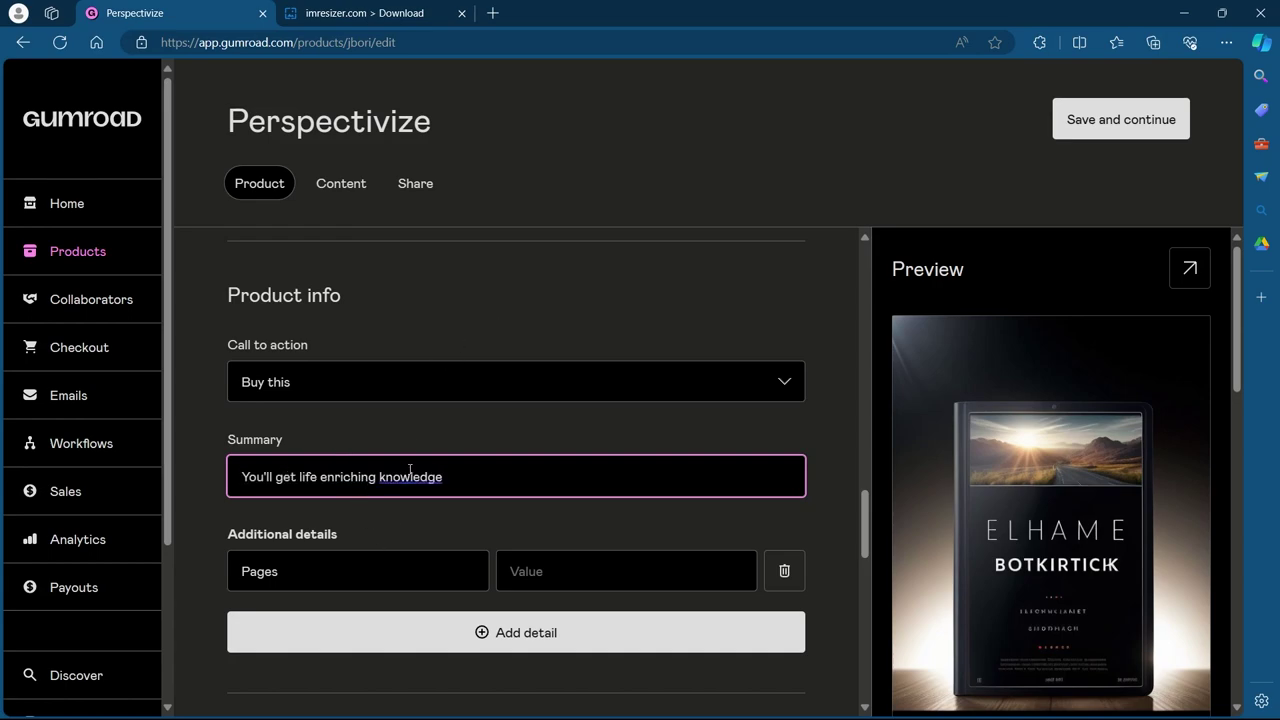
scroll(354, 534, "down", 2)
left_click(365, 393)
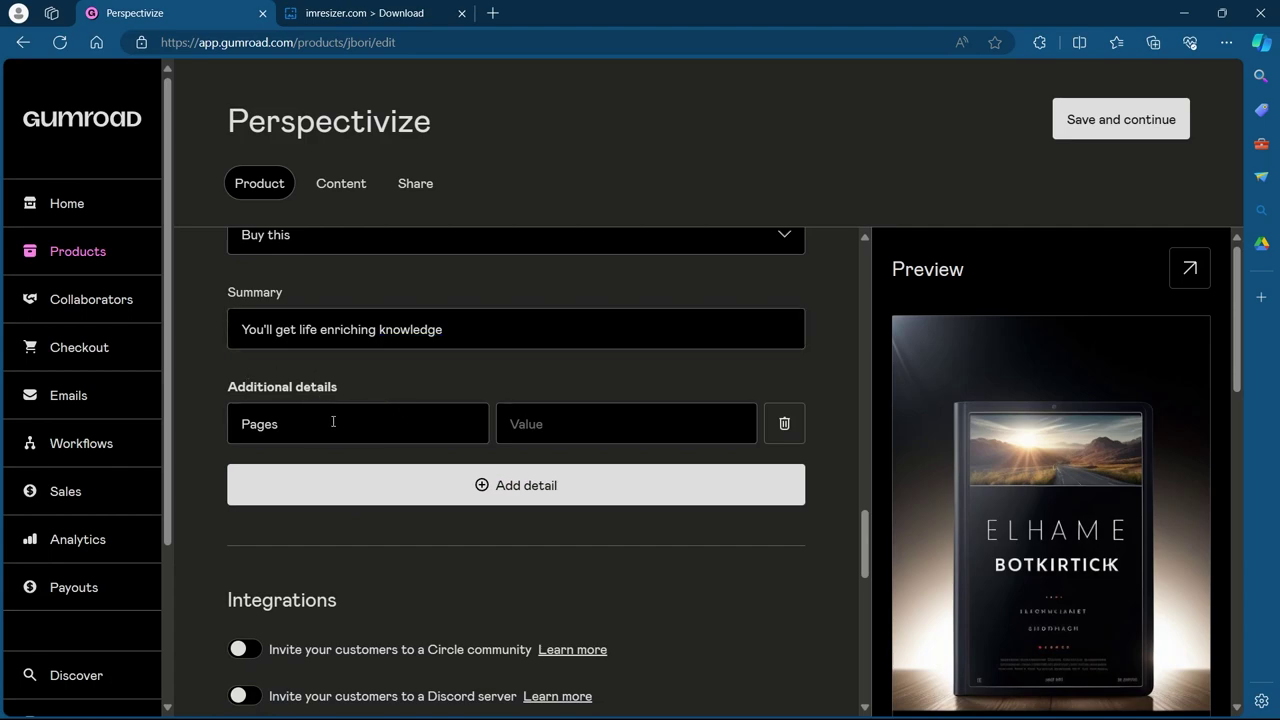
- Enter 100 as the Pages value and add another detail row
double_click(333, 421)
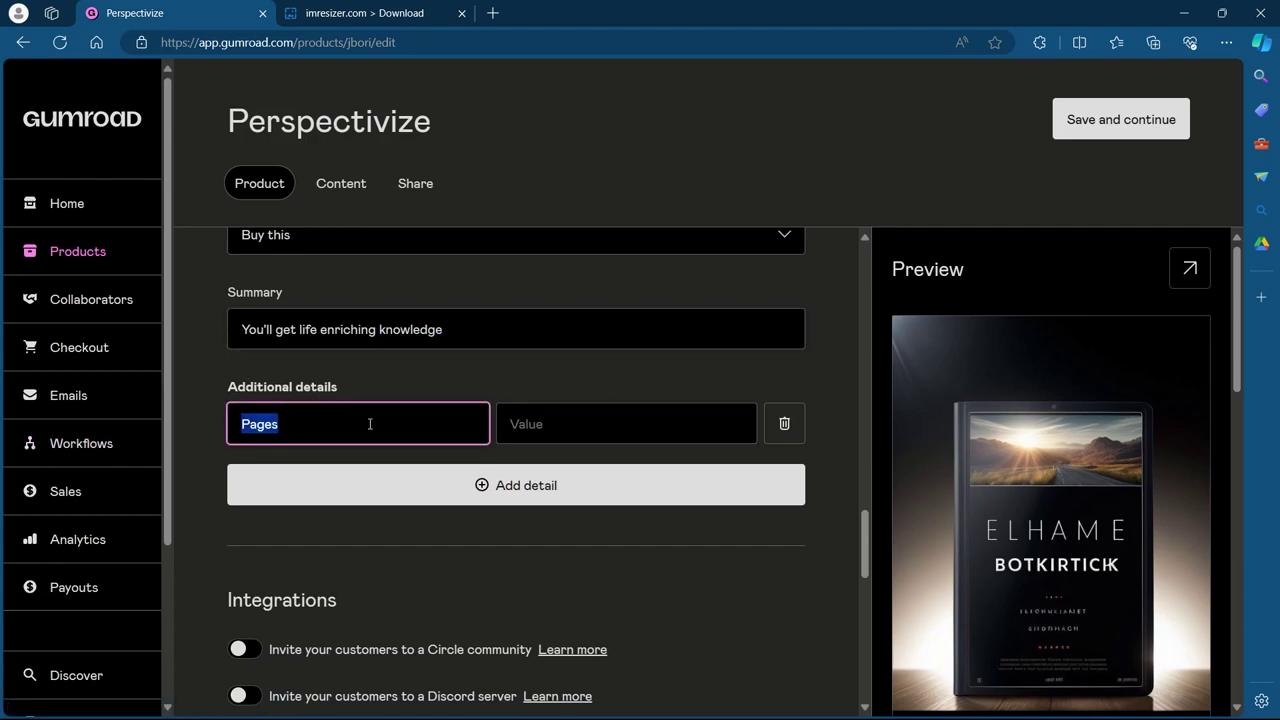
left_click(289, 423)
left_click(627, 424)
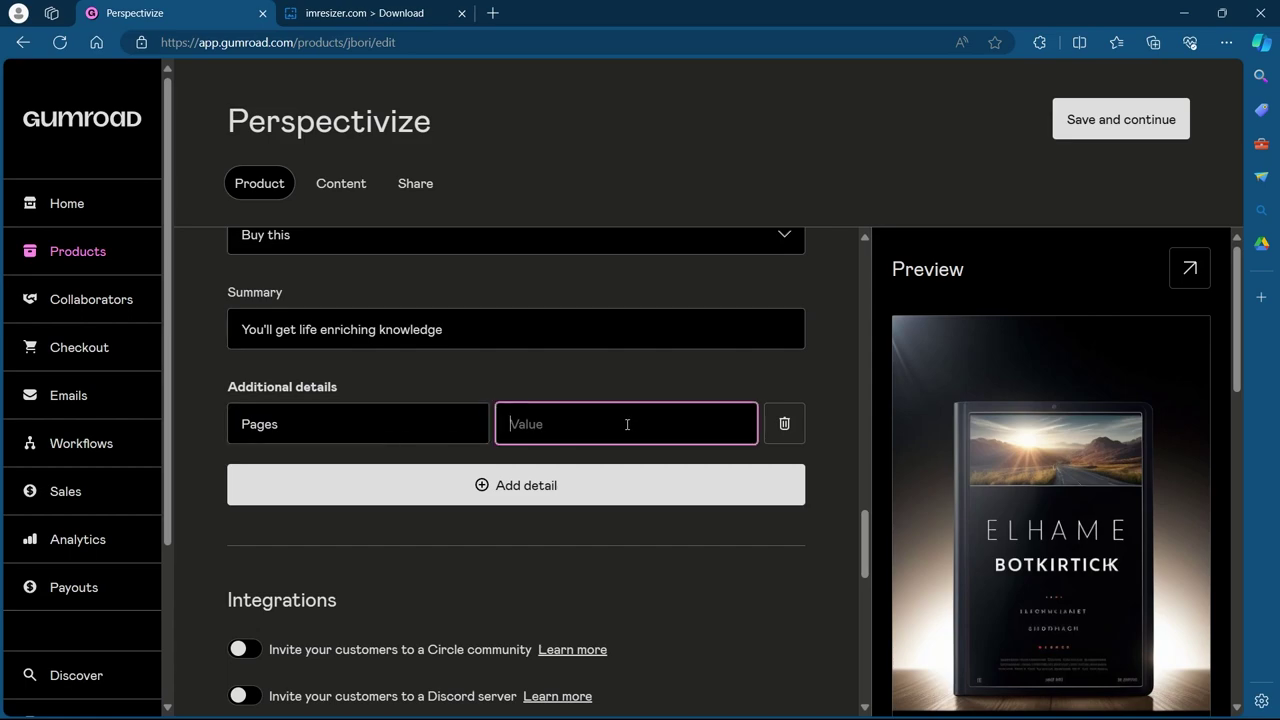
type("100")
left_click(504, 486)
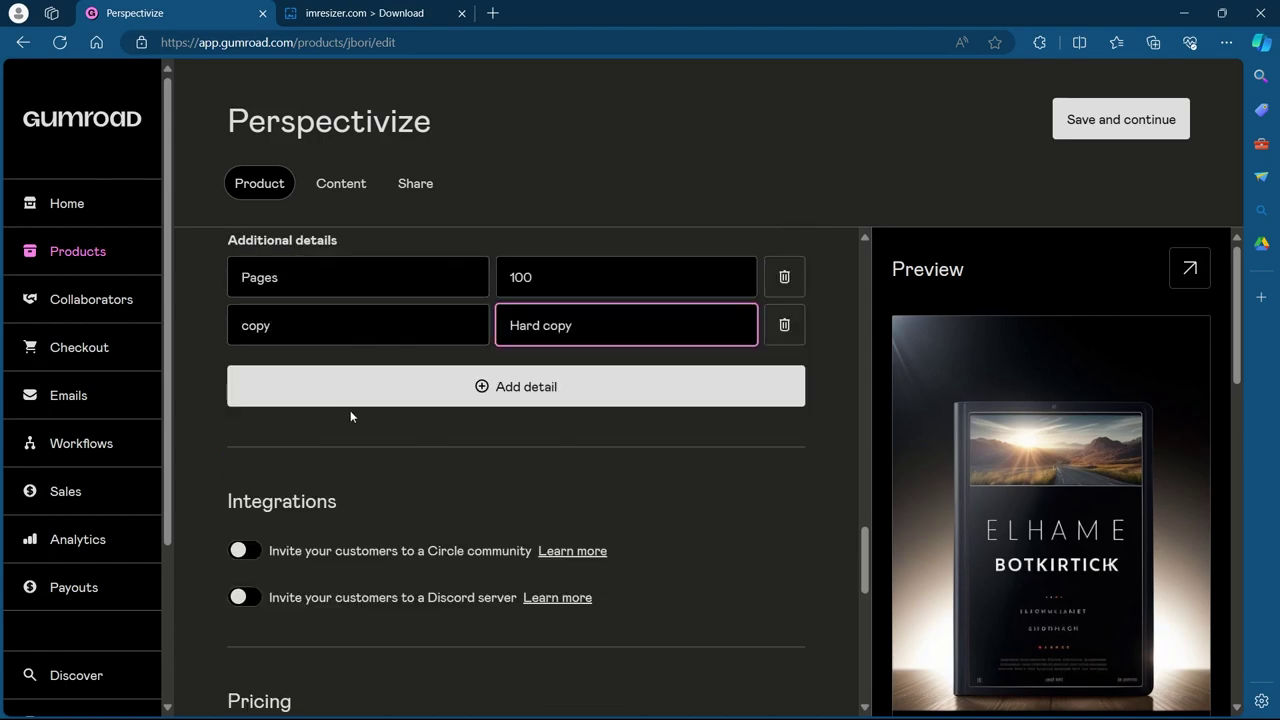
- Enable customer quantity choice and the public sales count, then save and continue to content
scroll(350, 410, "down", 4)
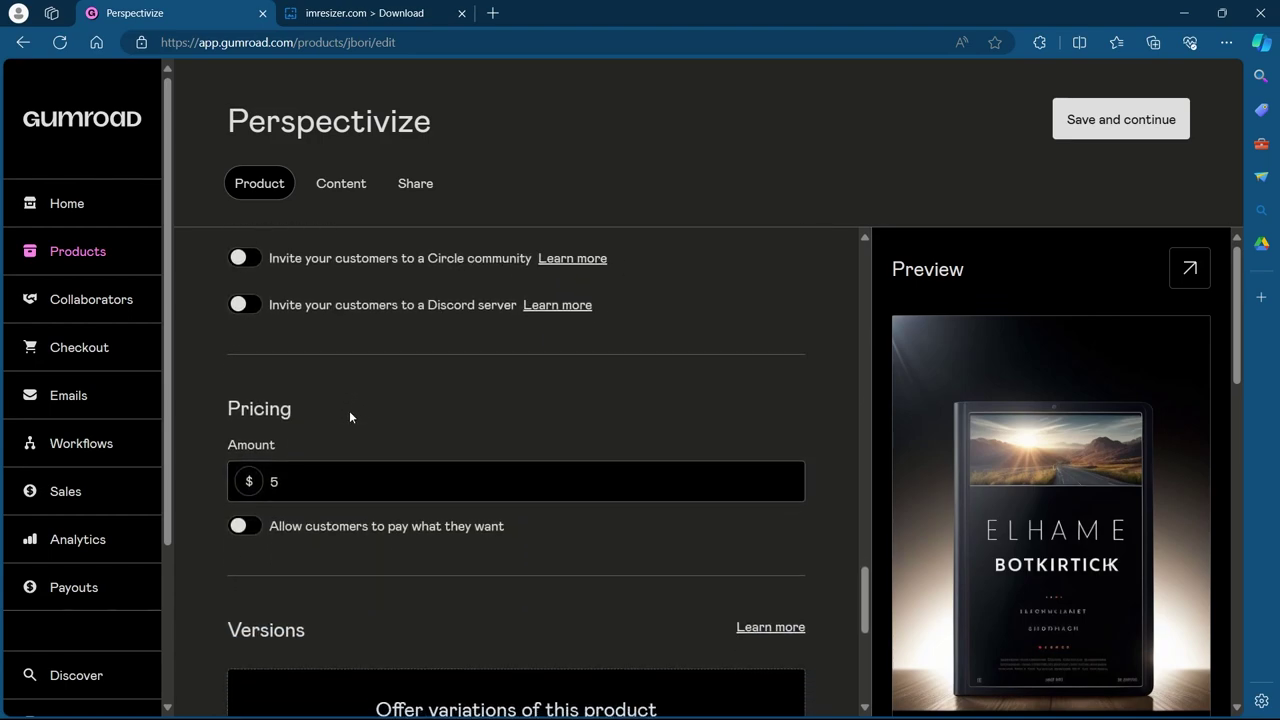
scroll(311, 342, "down", 2)
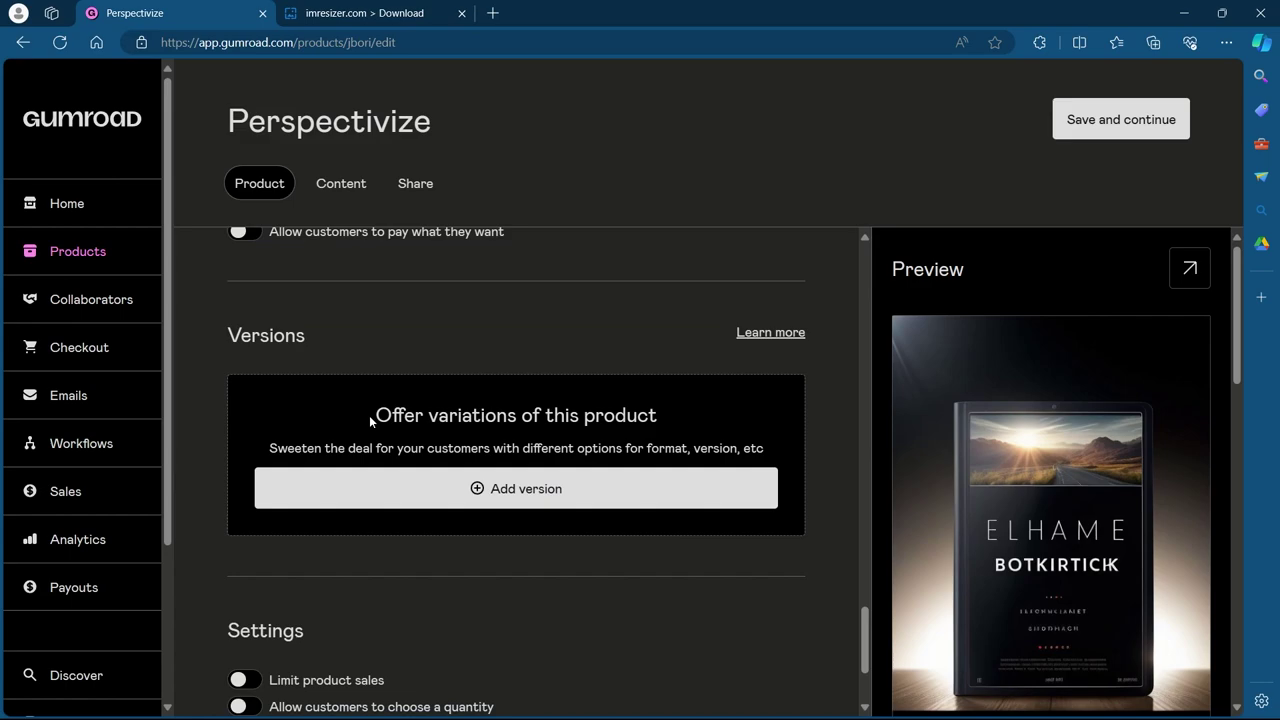
left_click_drag(376, 416, 697, 408)
scroll(554, 456, "down", 2)
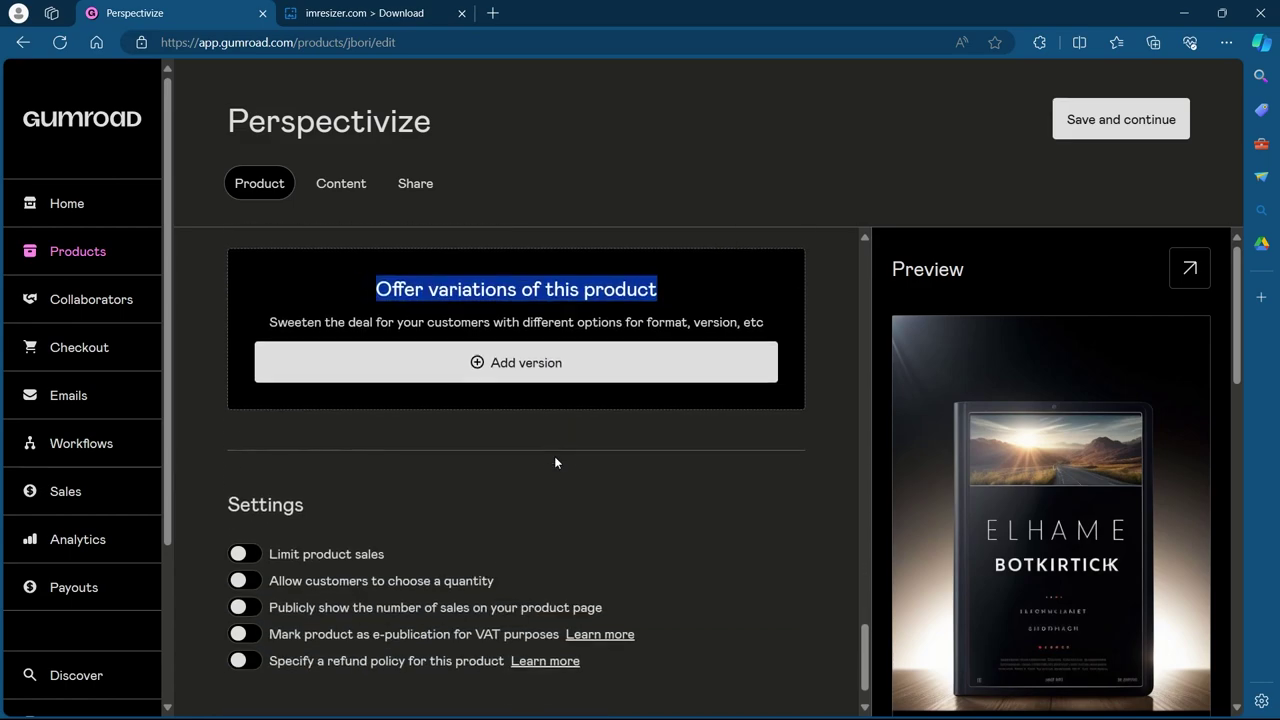
scroll(466, 363, "down", 1)
left_click(437, 437)
scroll(437, 437, "up", 2)
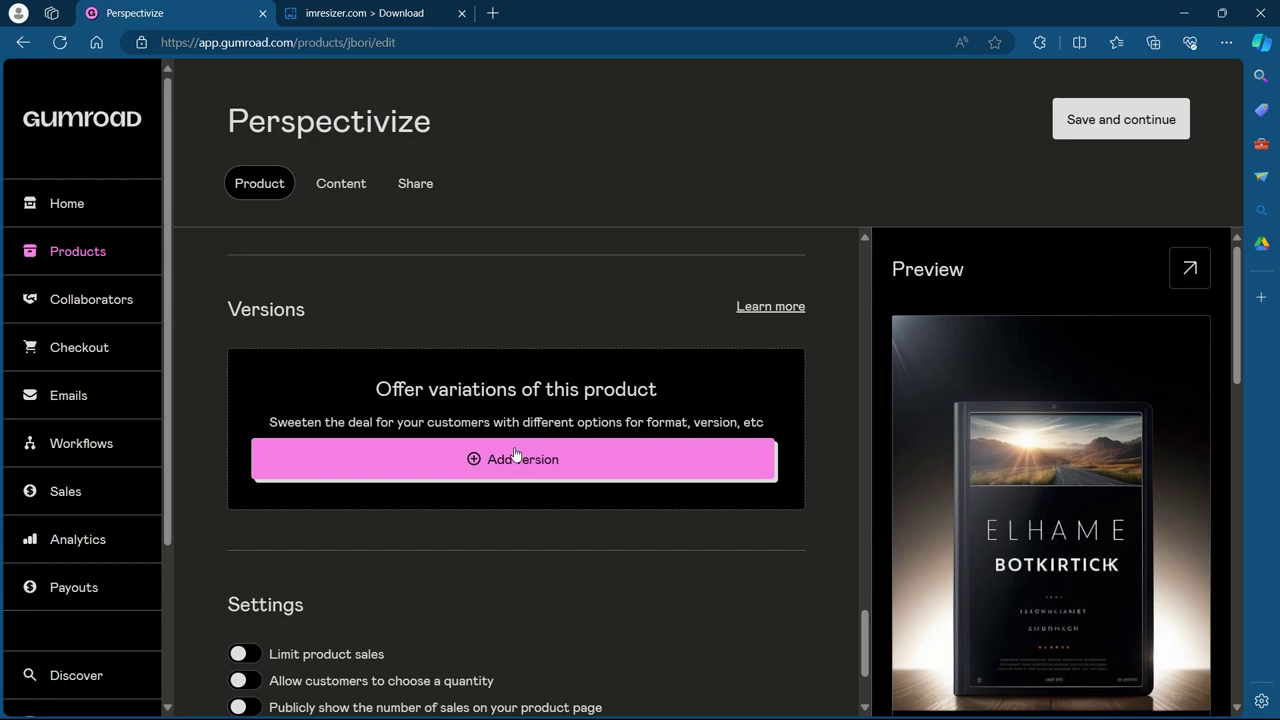
scroll(514, 455, "down", 2)
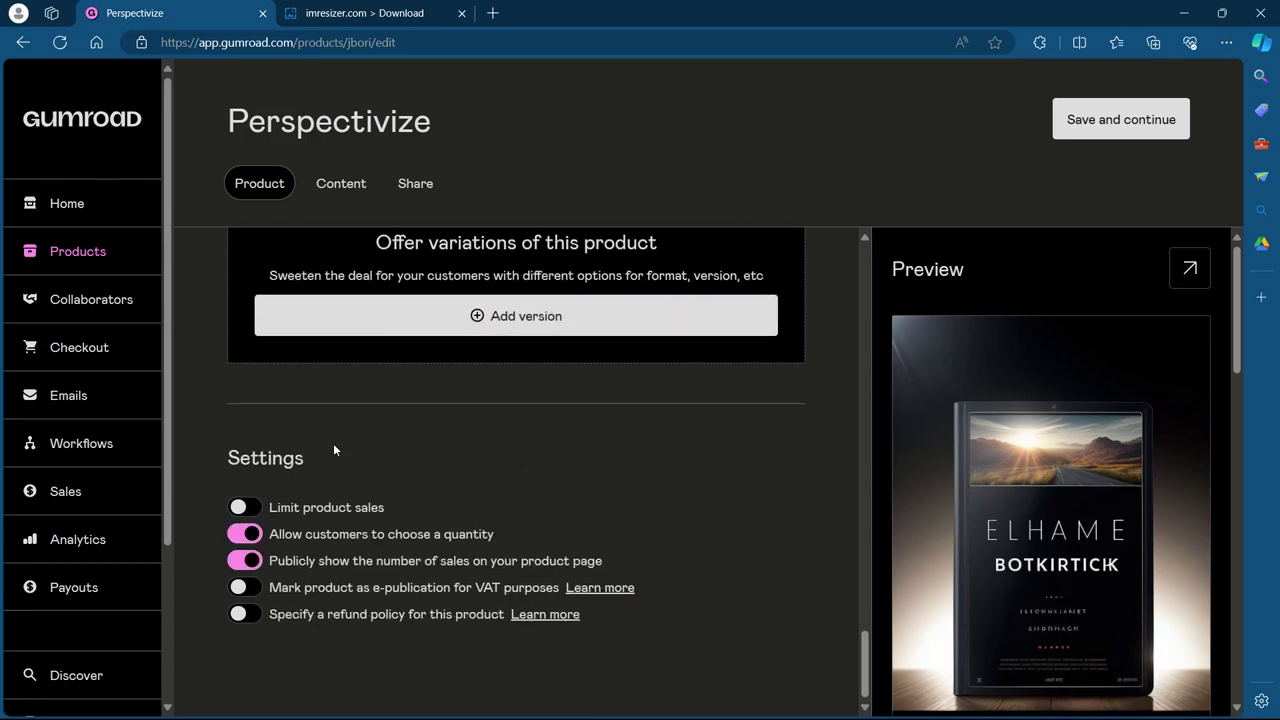
left_click(1143, 118)
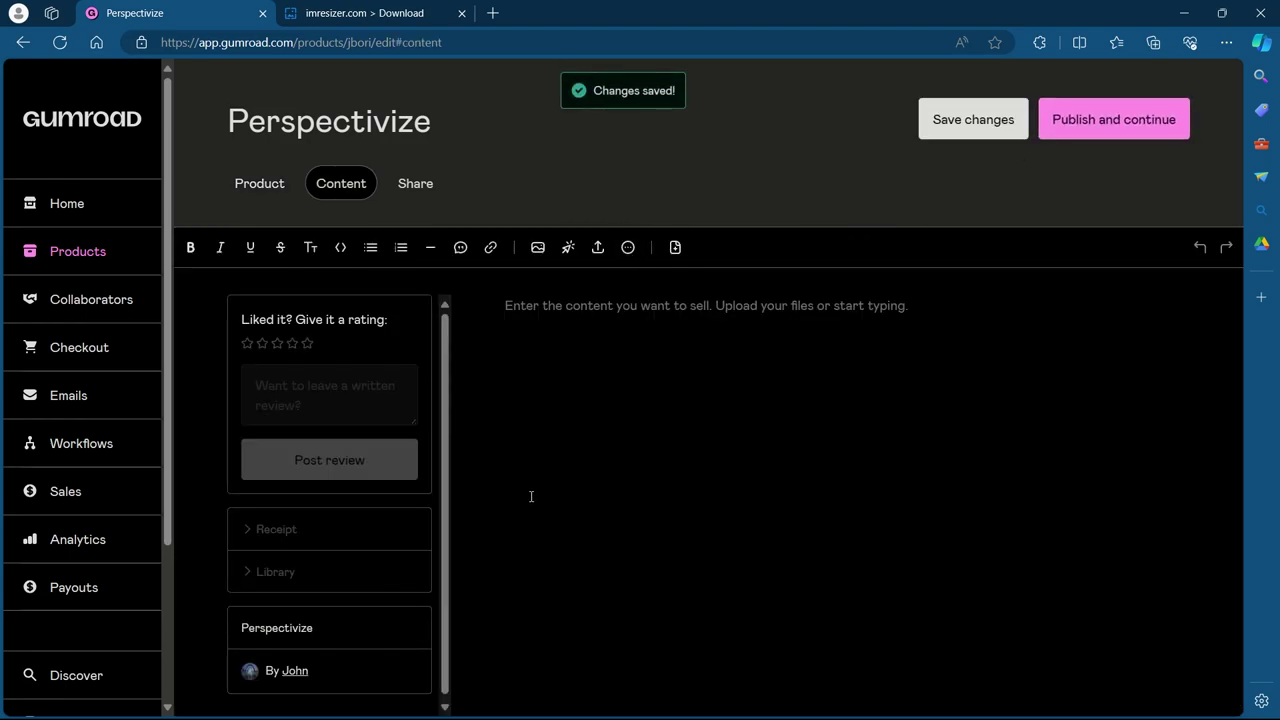
- Publish Perspectivize, save its Share settings, then go to Home and the Products list
left_click(1100, 119)
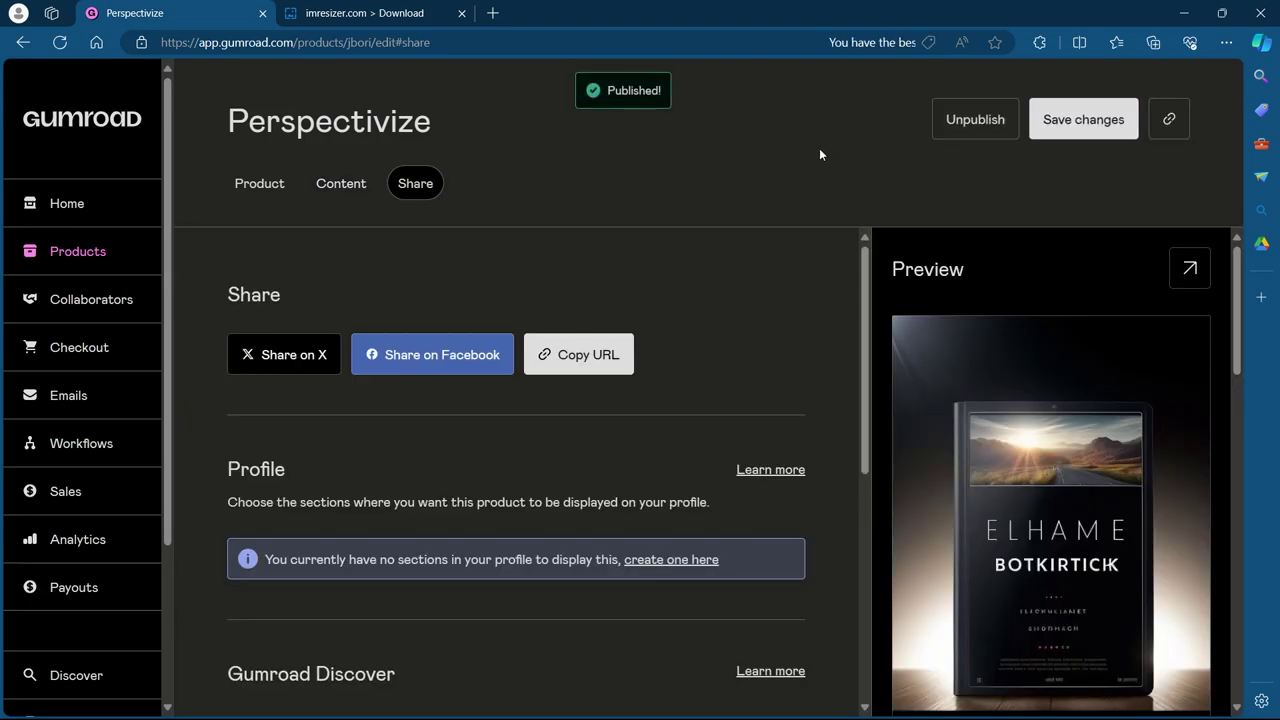
scroll(985, 444, "down", 3)
scroll(1024, 485, "down", 3)
scroll(1023, 480, "down", 3)
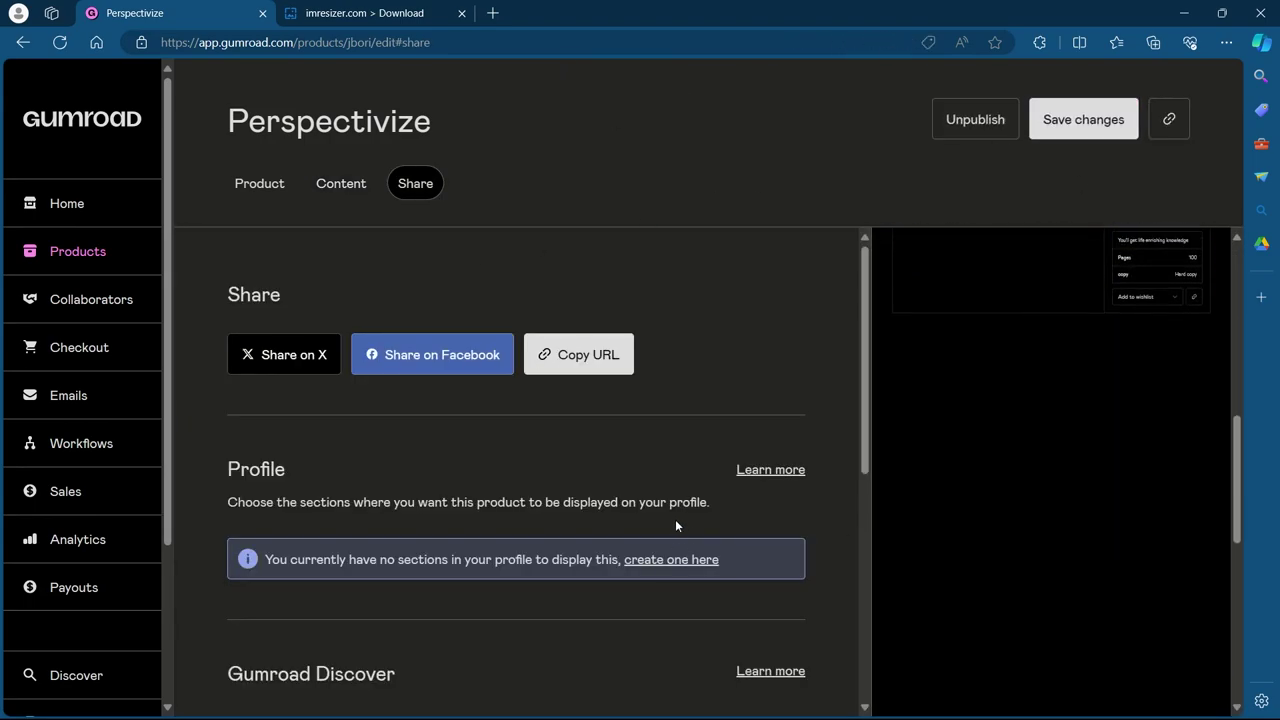
scroll(672, 530, "down", 5)
scroll(668, 536, "up", 3)
scroll(668, 535, "up", 3)
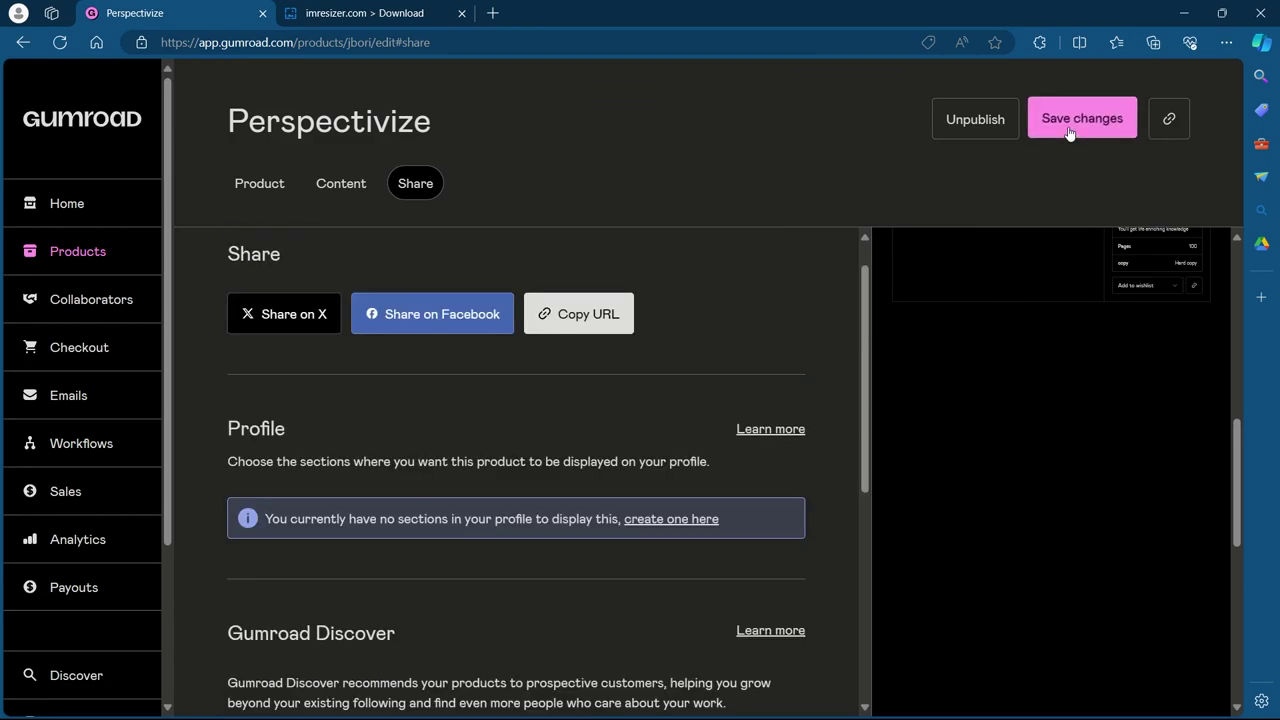
left_click(1070, 130)
left_click(72, 205)
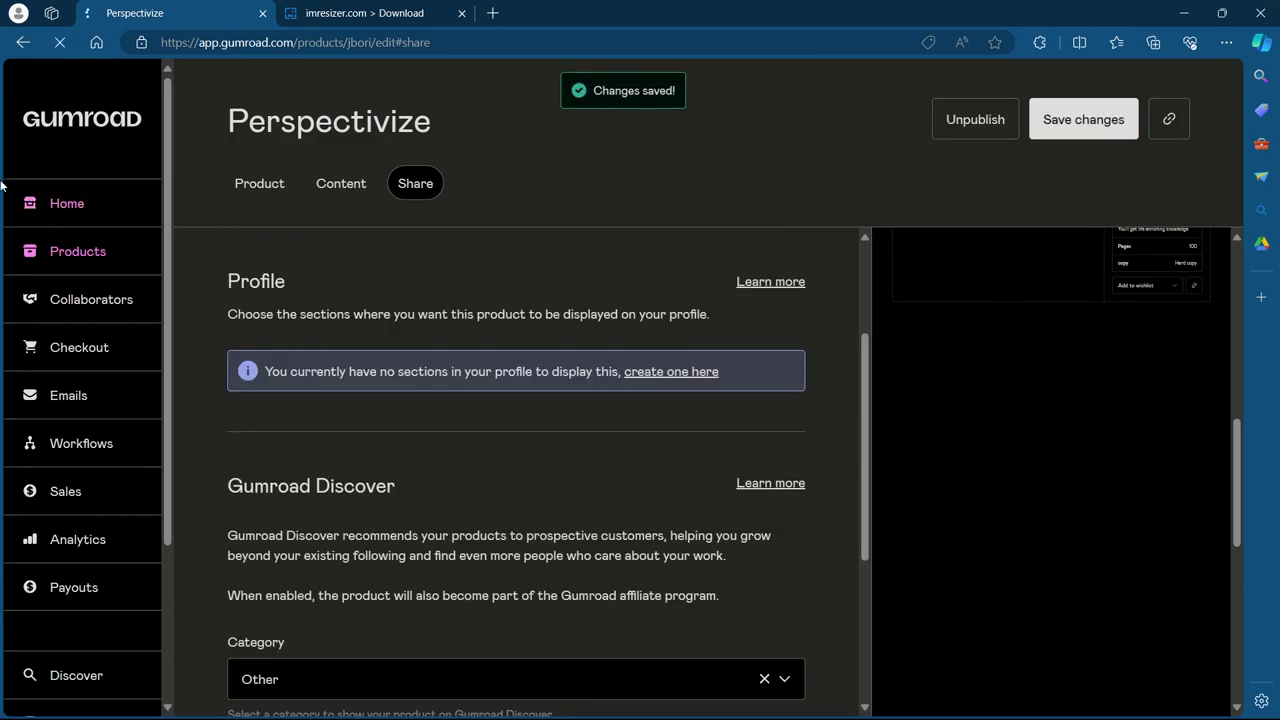
left_click(95, 248)
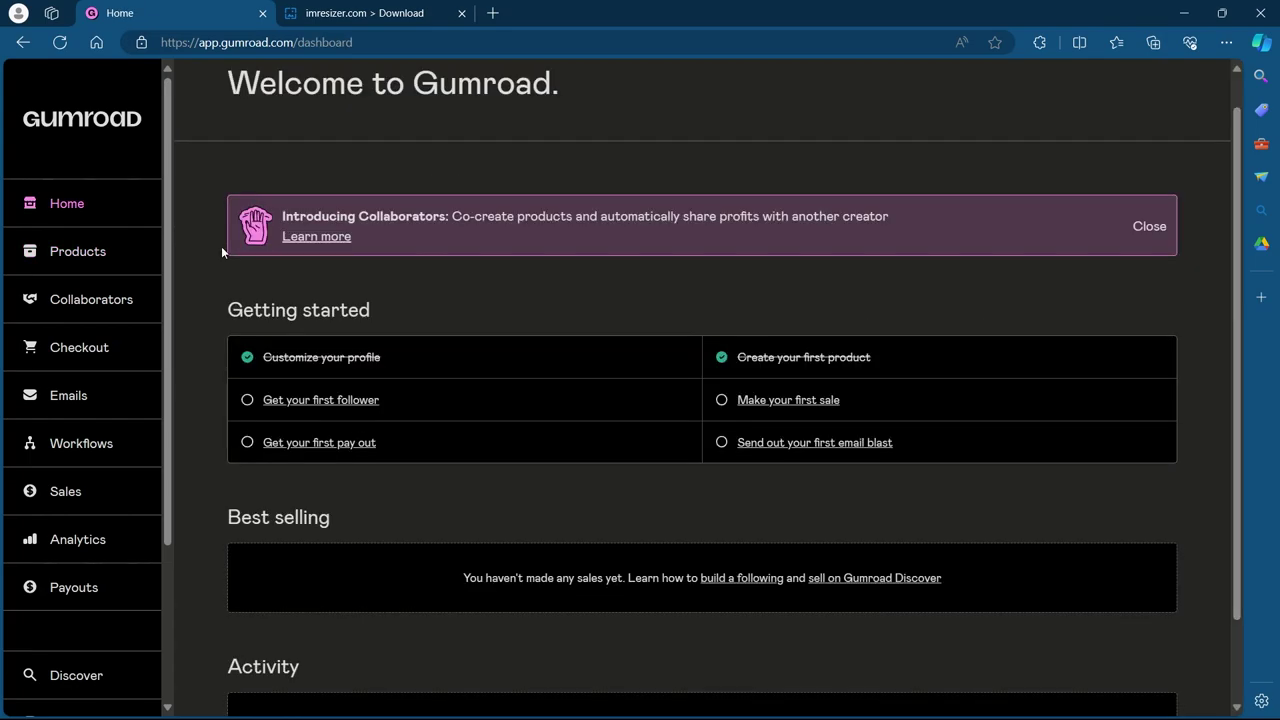
- Keep India as the payout location, confirm photo ID, residence and business registration, and save
left_click(80, 591)
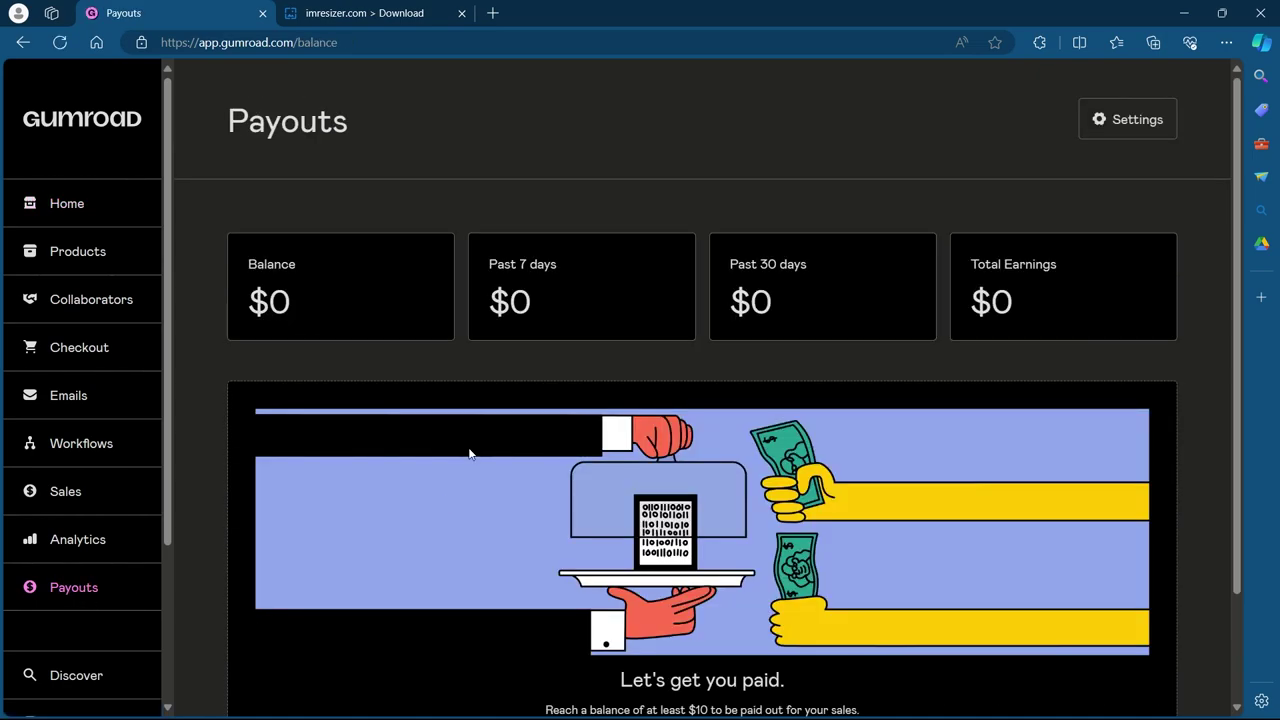
scroll(470, 453, "down", 1)
scroll(1111, 149, "up", 1)
left_click(1118, 122)
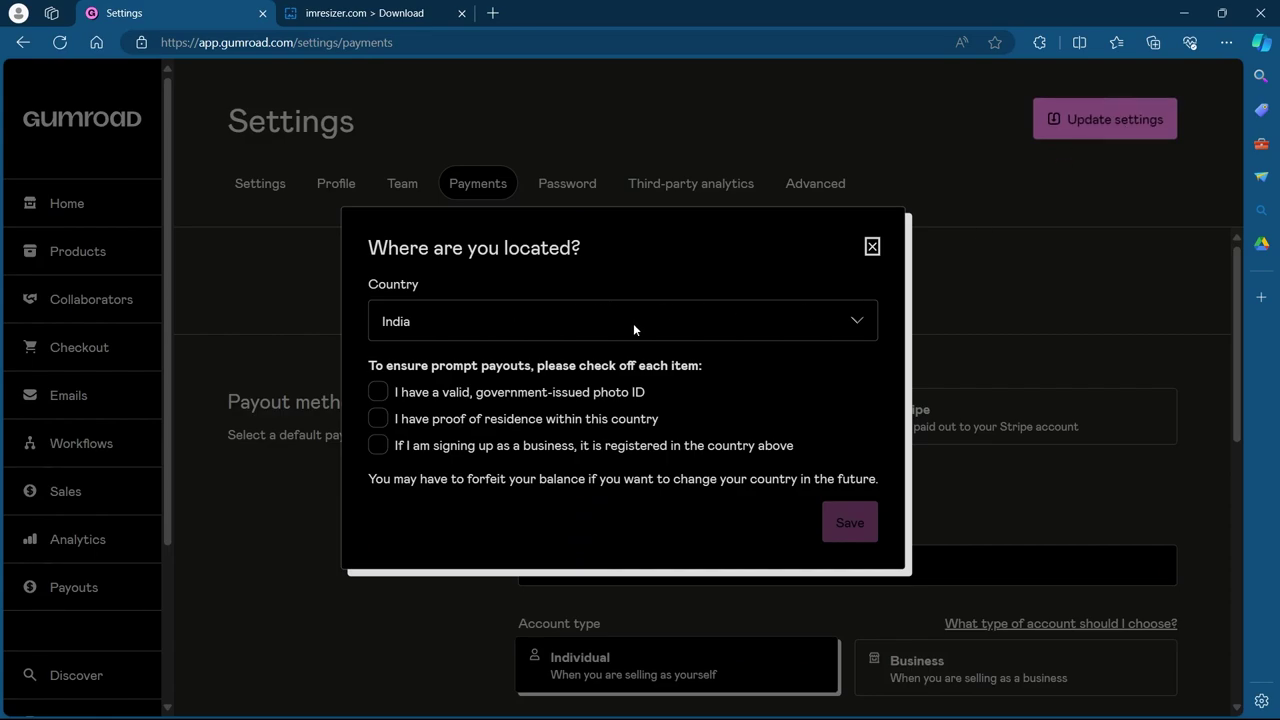
left_click_drag(368, 366, 704, 366)
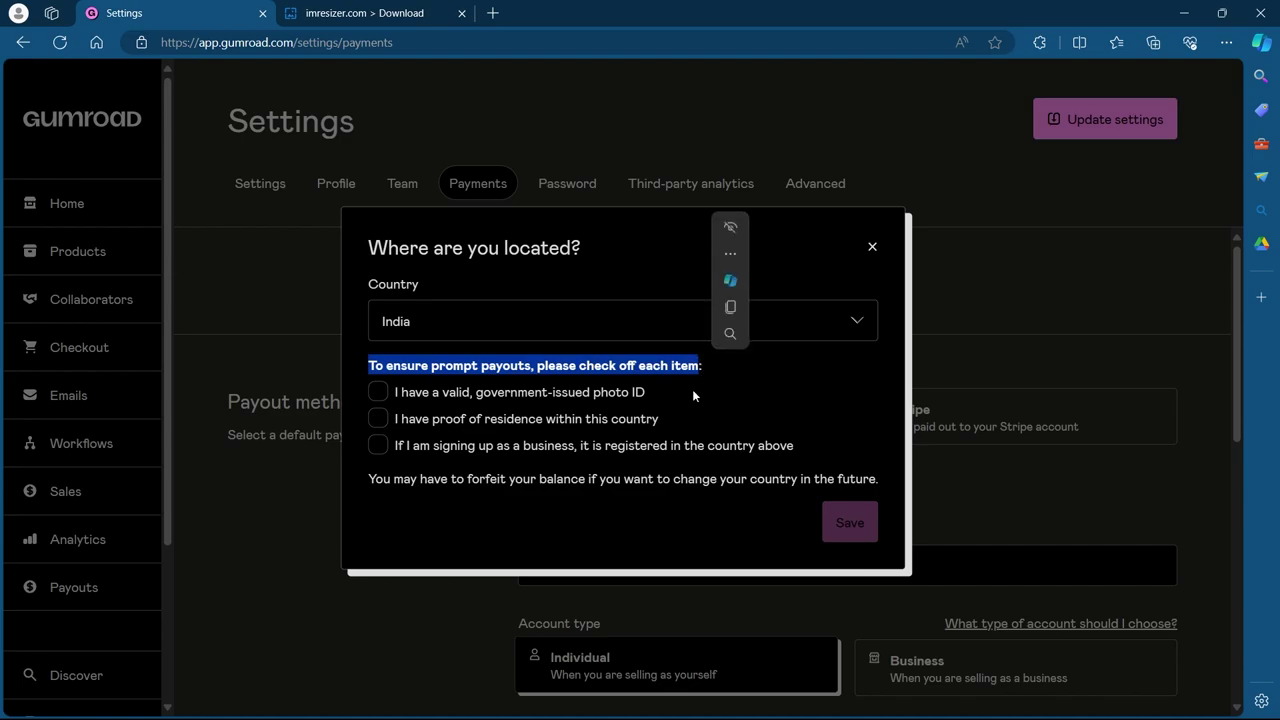
left_click(424, 402)
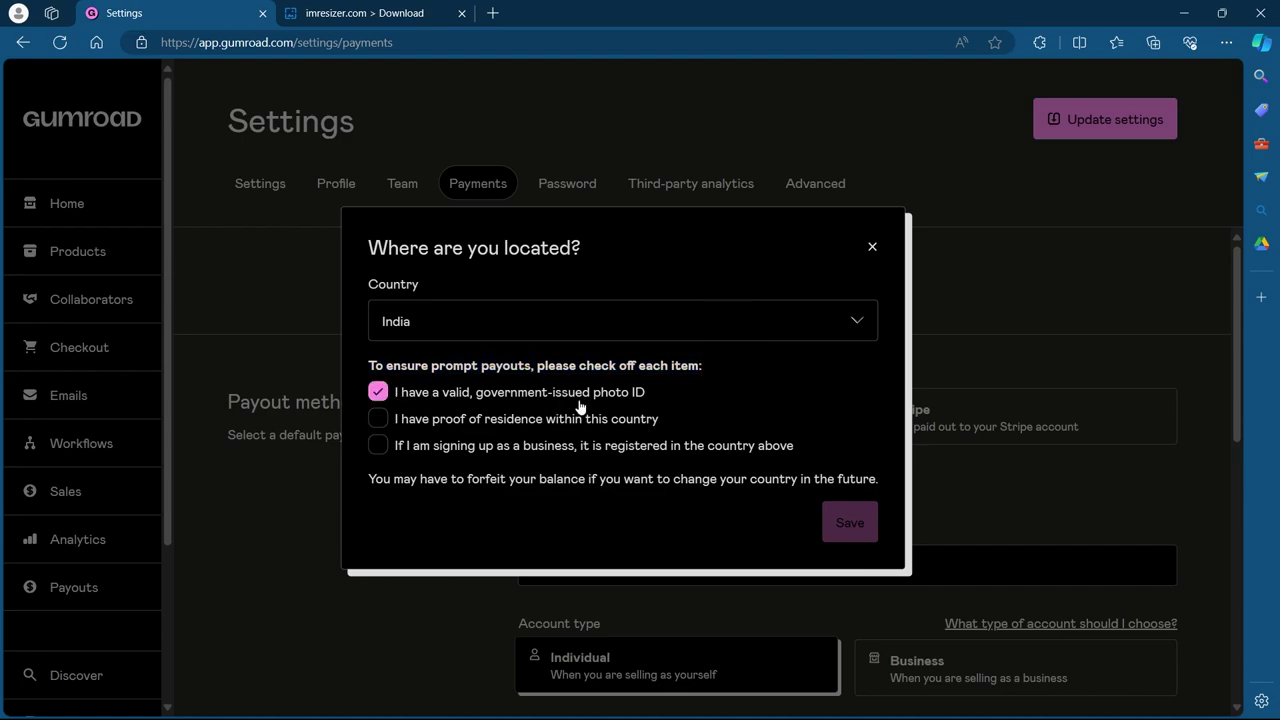
left_click(389, 421)
left_click(380, 447)
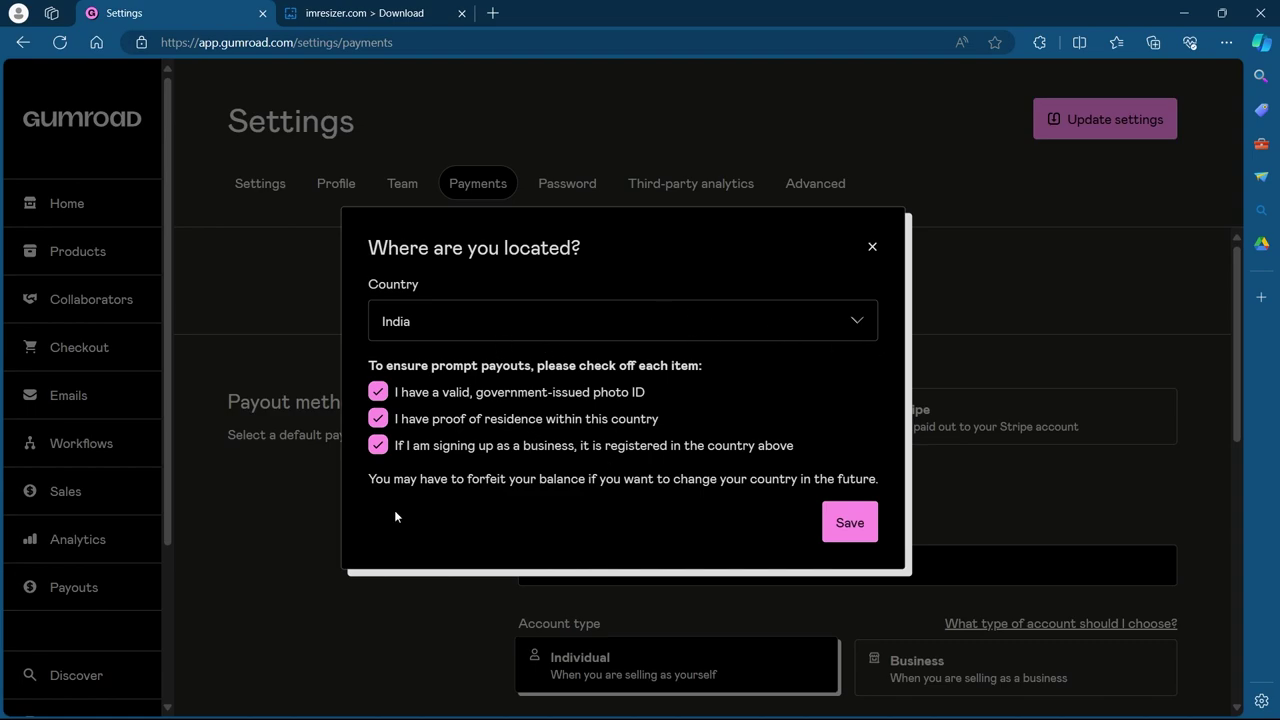
left_click_drag(378, 485, 860, 486)
left_click(697, 517)
left_click(848, 522)
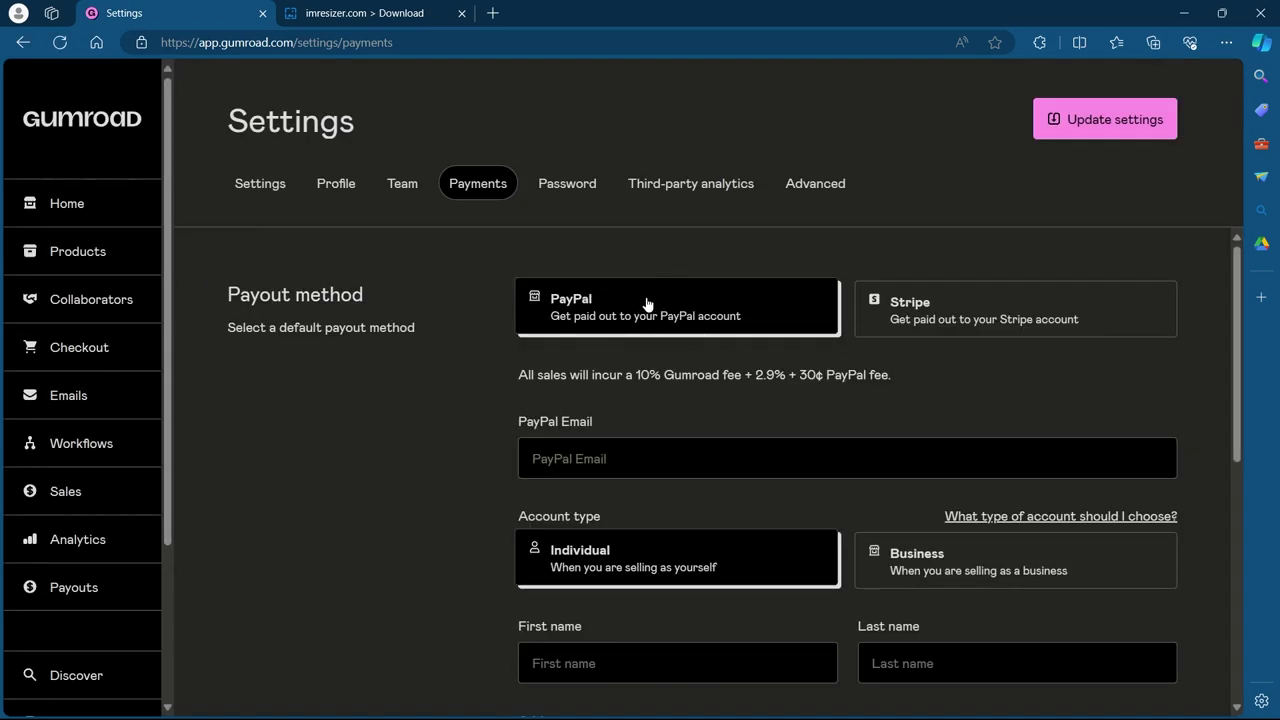
- Choose PayPal as the payout method, fill in the account holder's email and personal details, and update settings
left_click(966, 298)
left_click(637, 315)
scroll(637, 315, "down", 2)
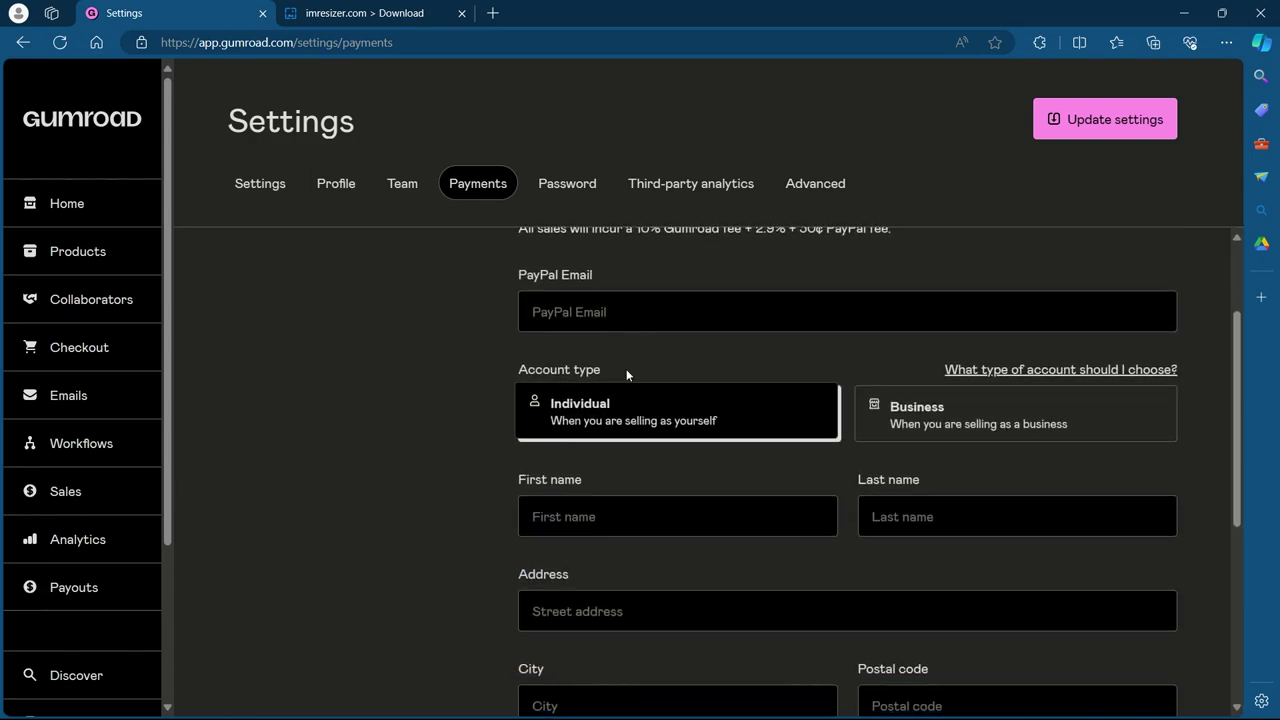
left_click(630, 311)
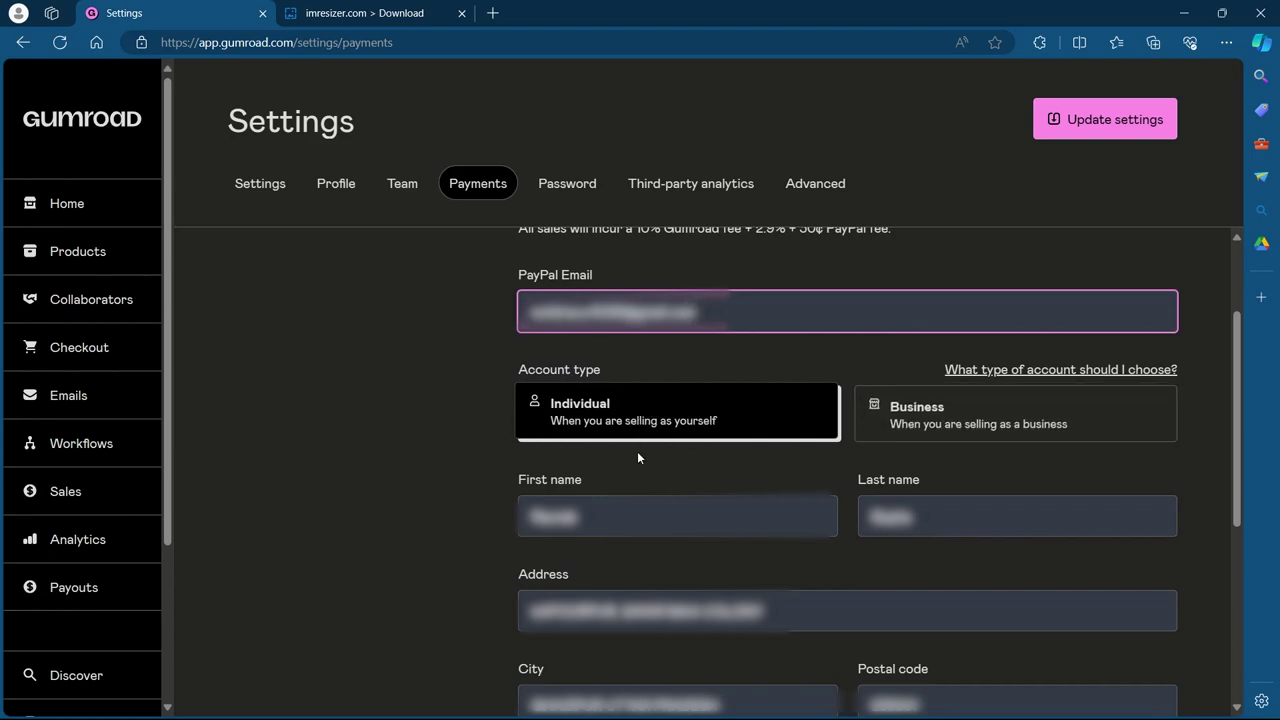
scroll(637, 455, "down", 4)
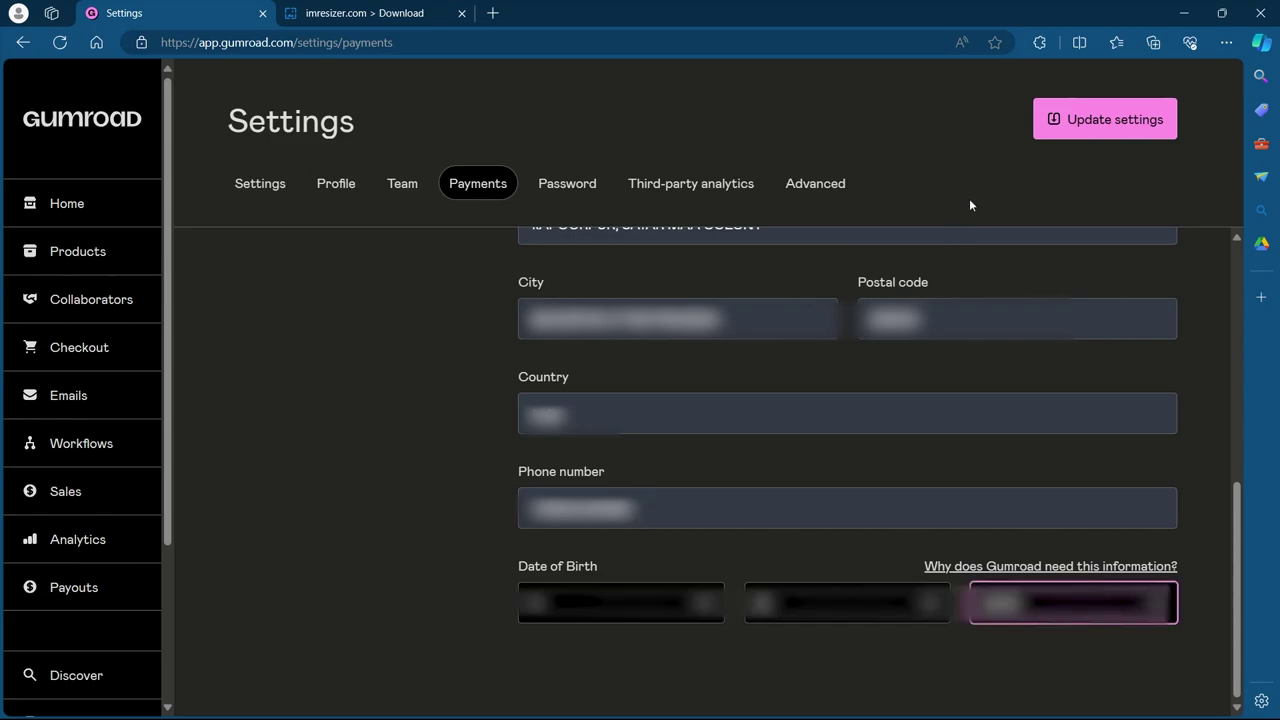
left_click(1105, 120)
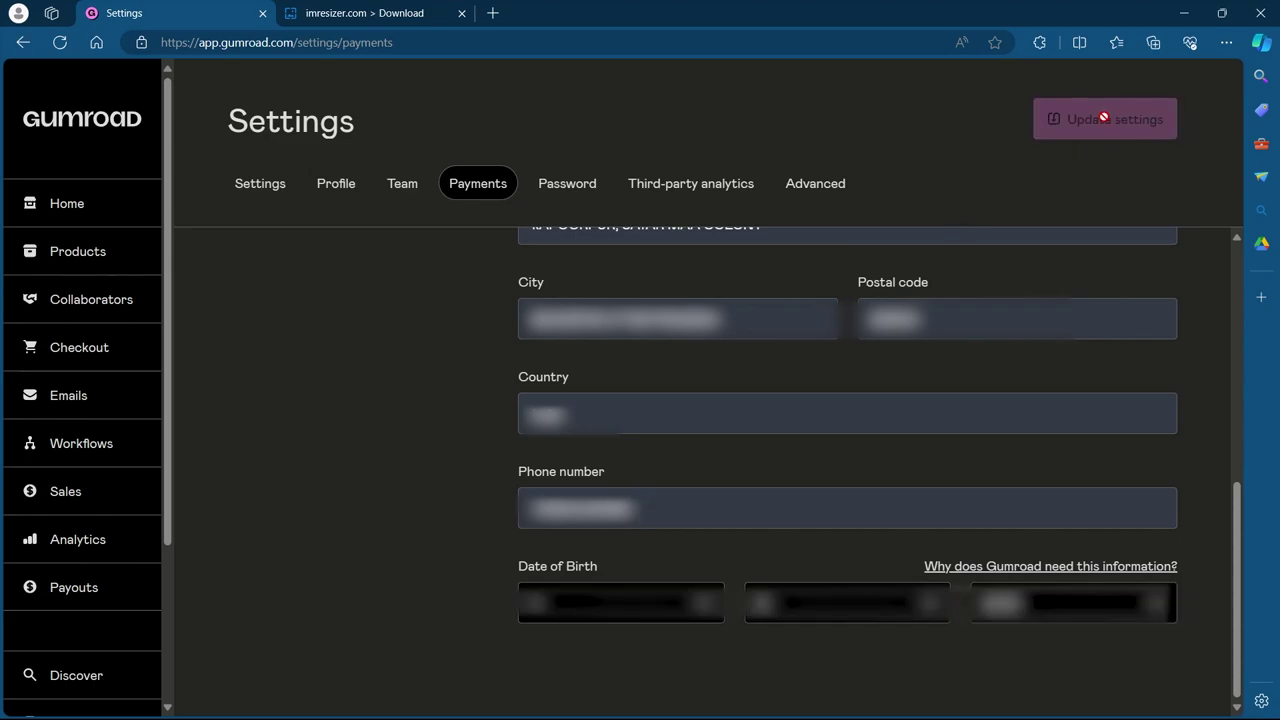
left_click(1105, 120)
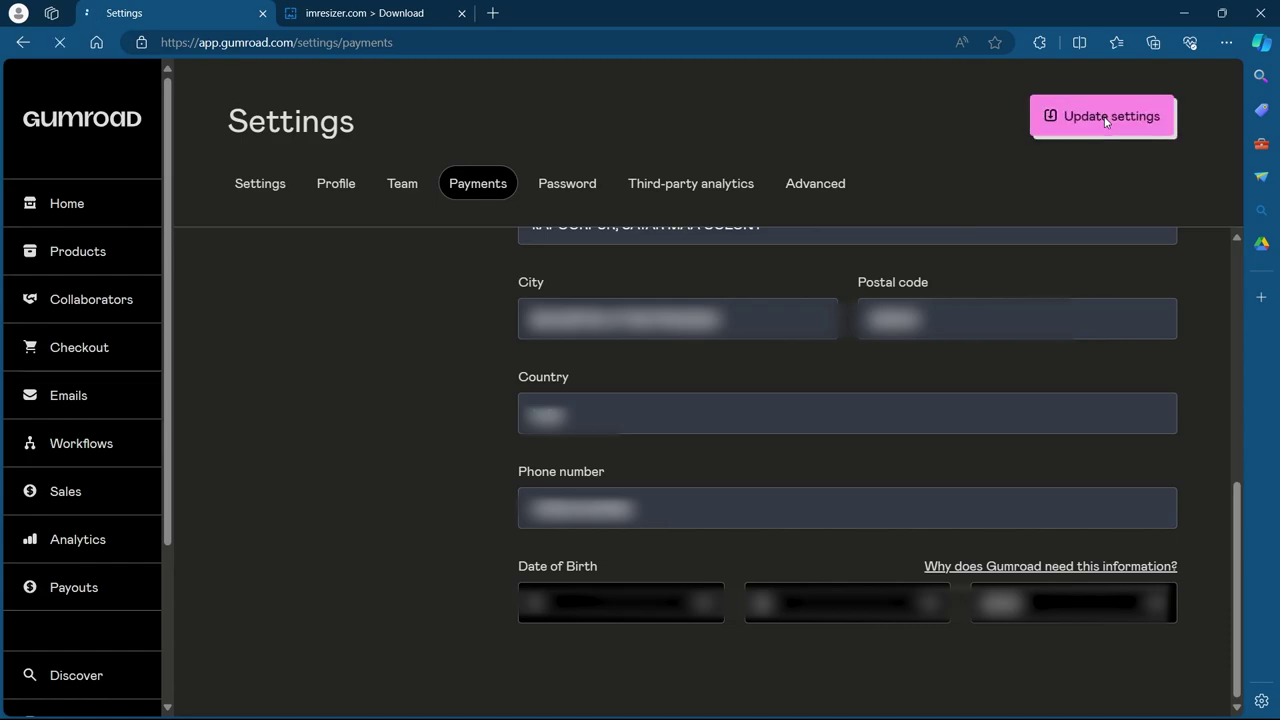
left_click(1104, 119)
left_click(1103, 118)
- Return to the products list showing Perspectivize published at $5 with 0 sales
left_click(84, 207)
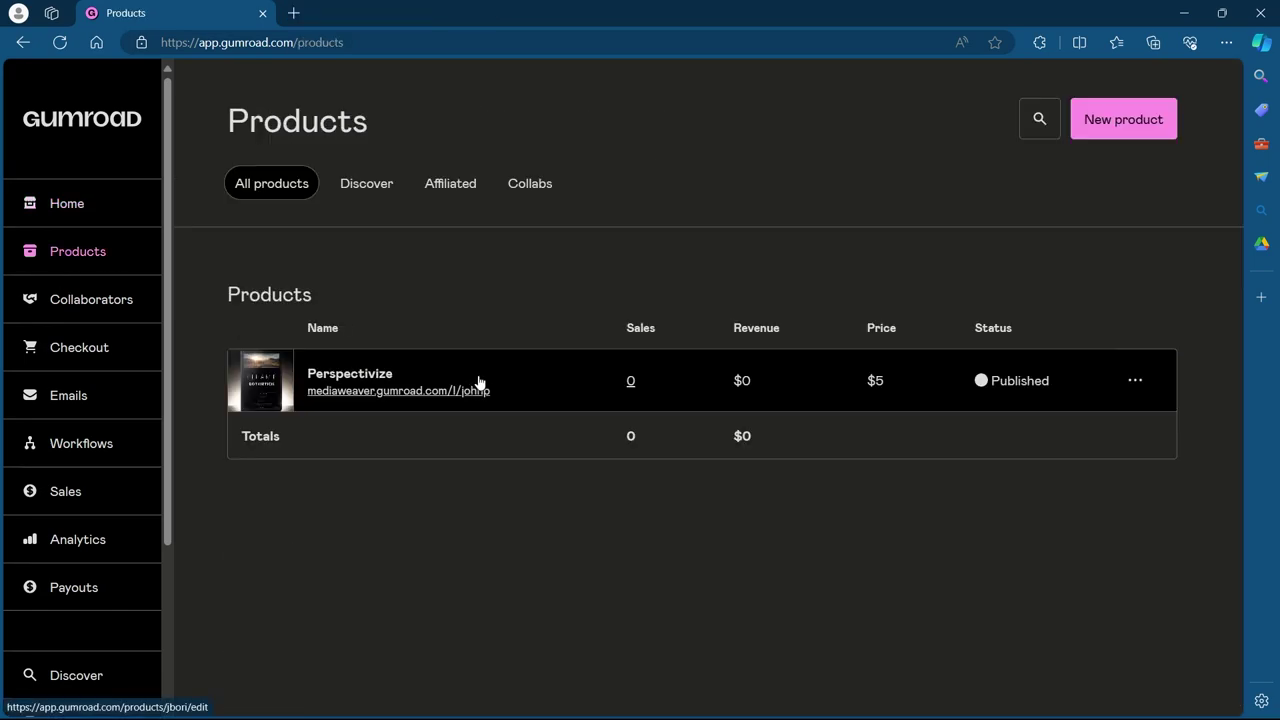
- Open Perspectivize's public page, start a 'Buy this' checkout for quantity 2, then go back
left_click(390, 393)
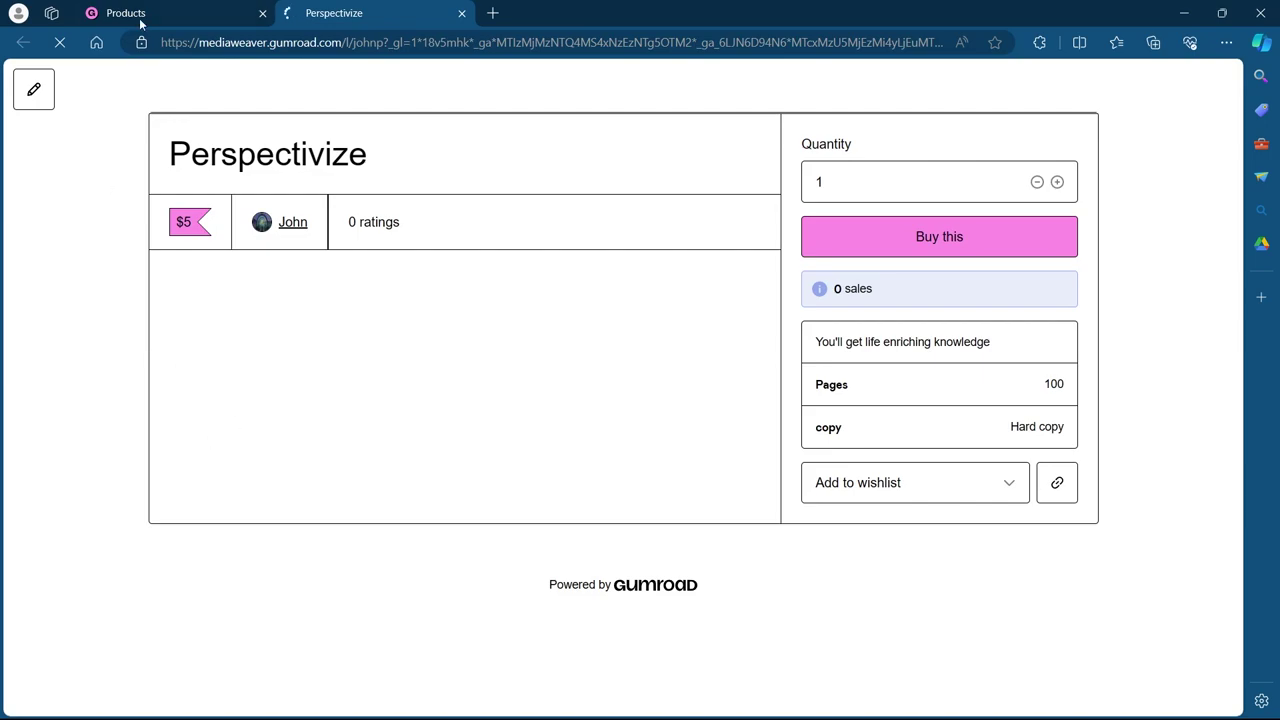
scroll(245, 240, "down", 5)
scroll(320, 268, "down", 10)
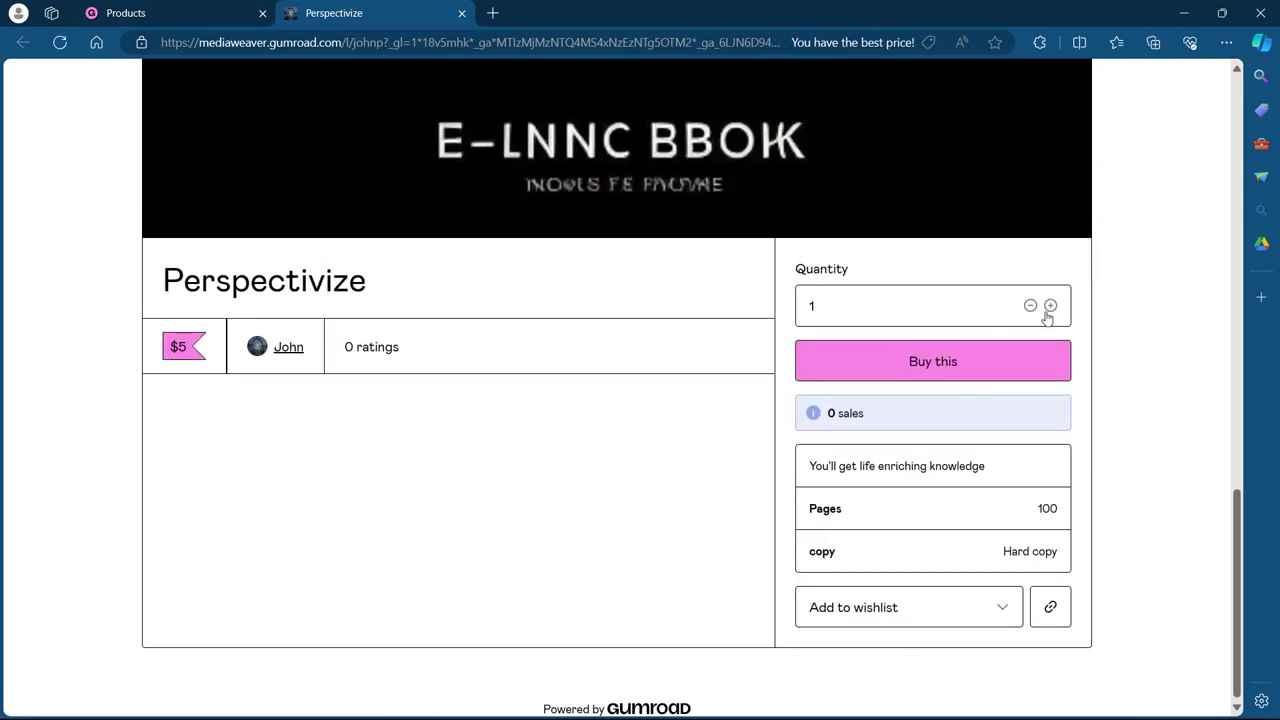
left_click(1050, 305)
left_click(940, 362)
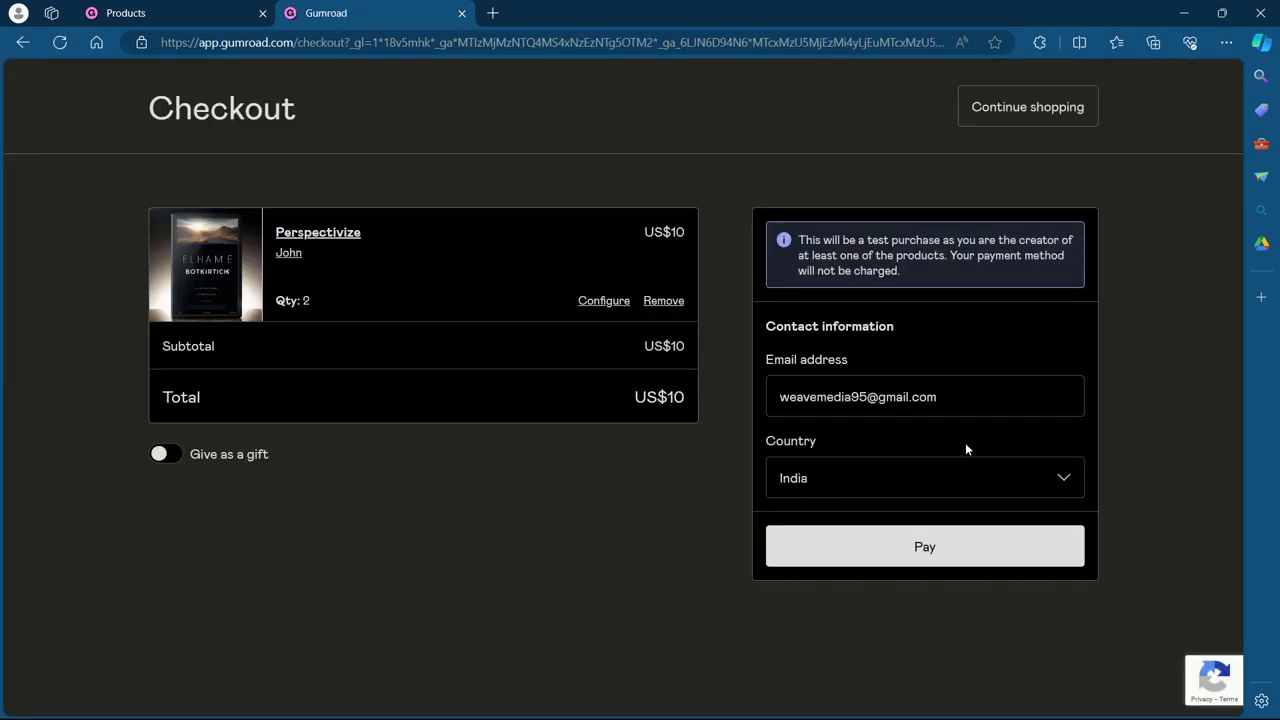
key("alt+Left")
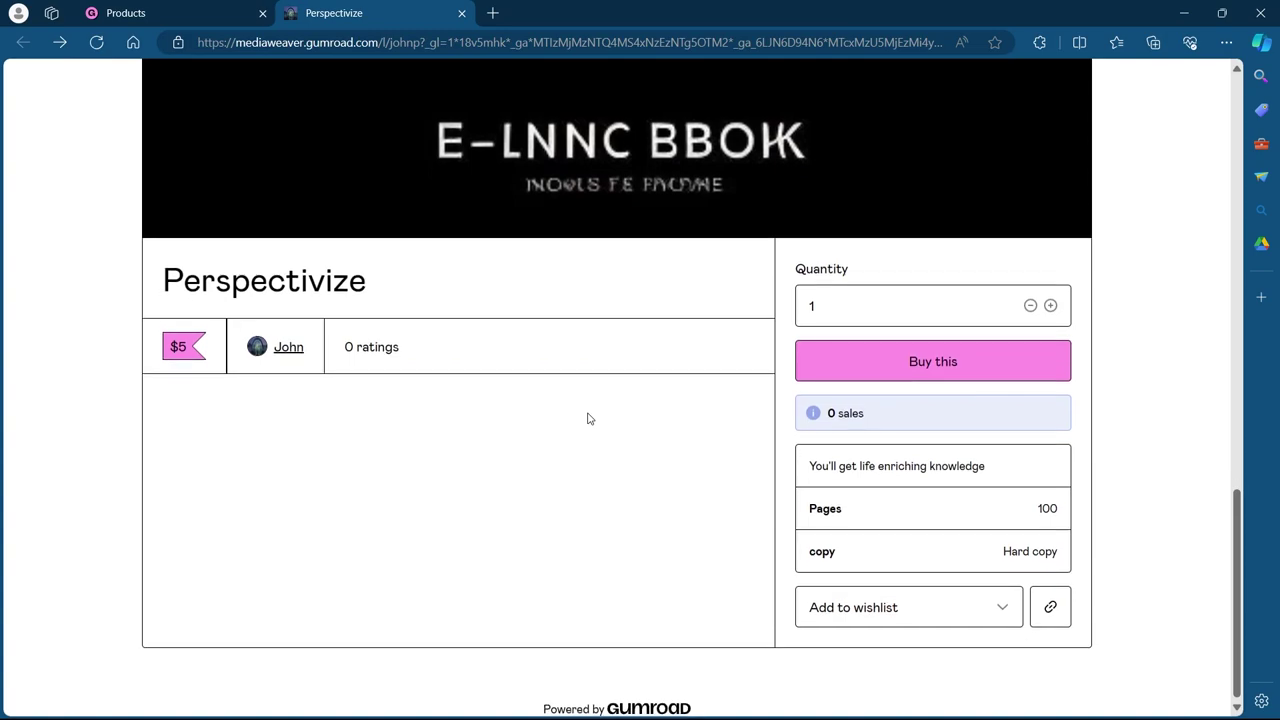